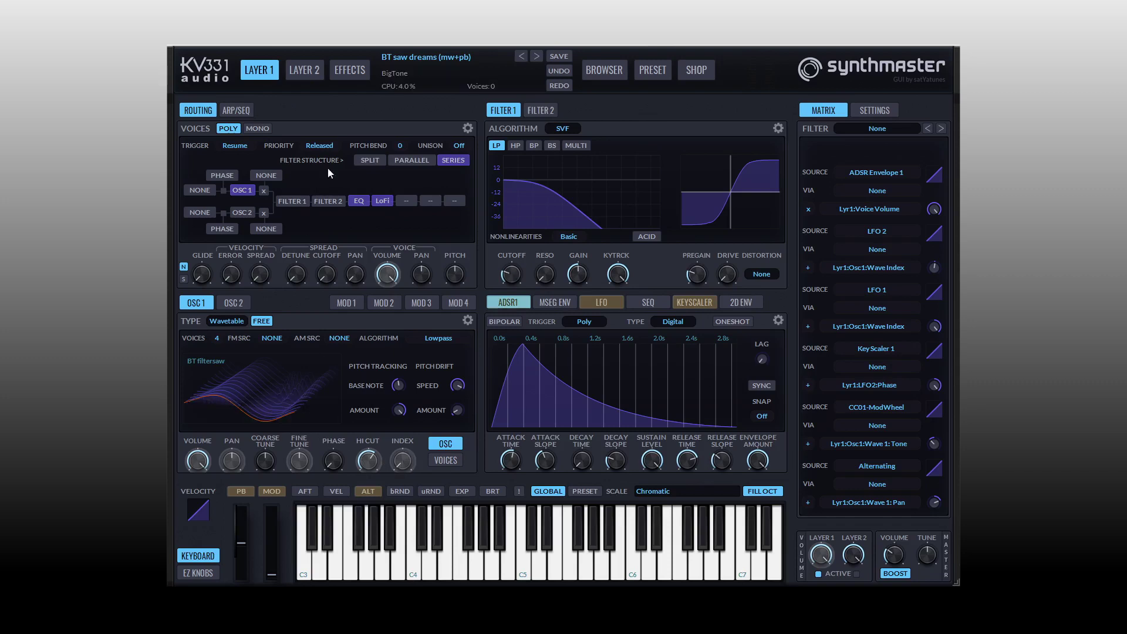
# Show the effects page and browse the LO-FI MIX knob's Add modulation menu, adding nothing
pyautogui.click(350, 70)
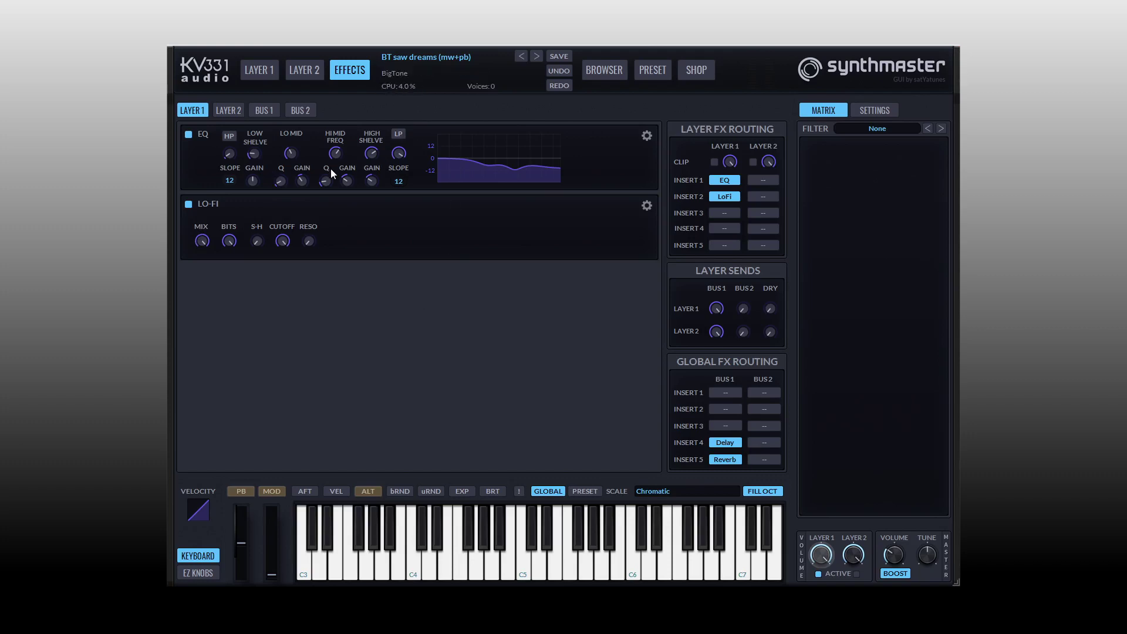
pyautogui.rightClick(203, 242)
pyautogui.moveTo(271, 296)
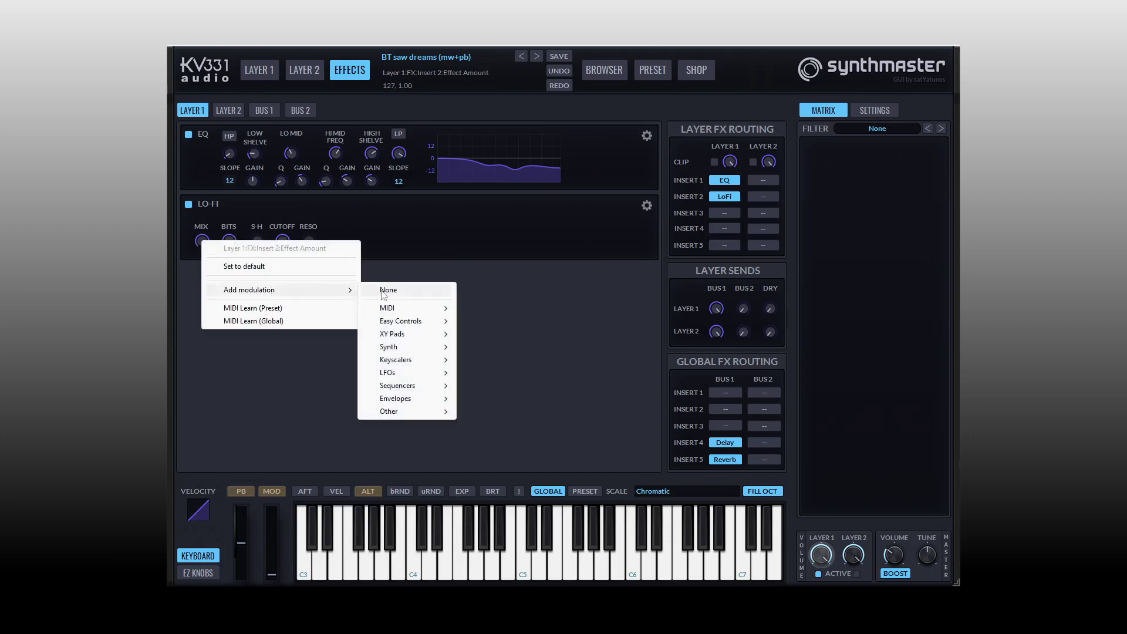
pyautogui.moveTo(403, 311)
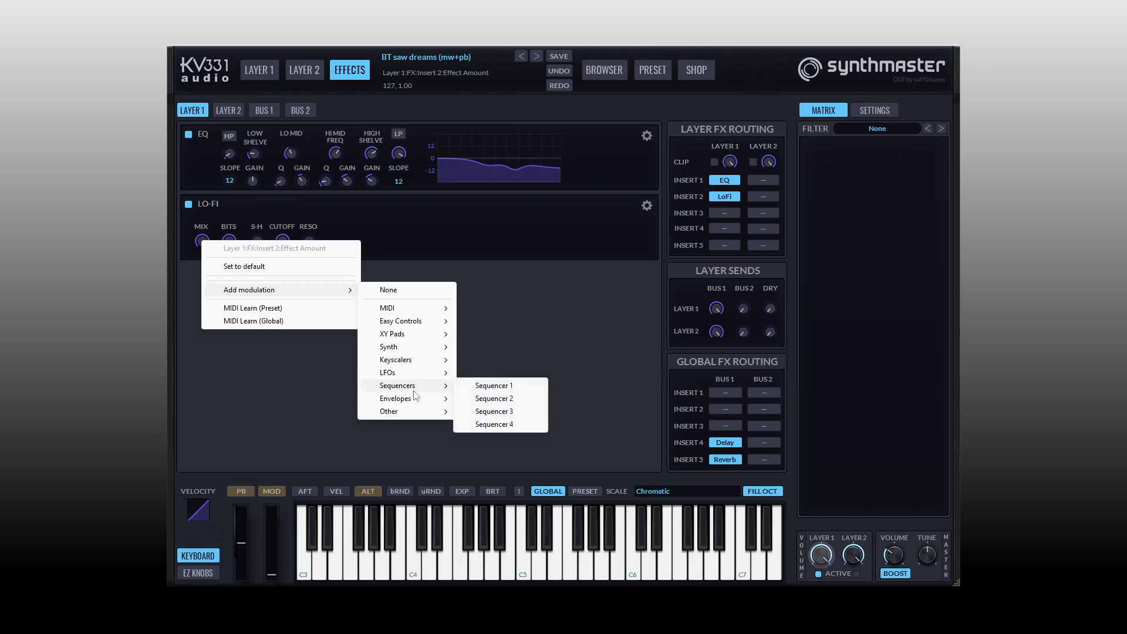
pyautogui.moveTo(412, 413)
pyautogui.click(310, 407)
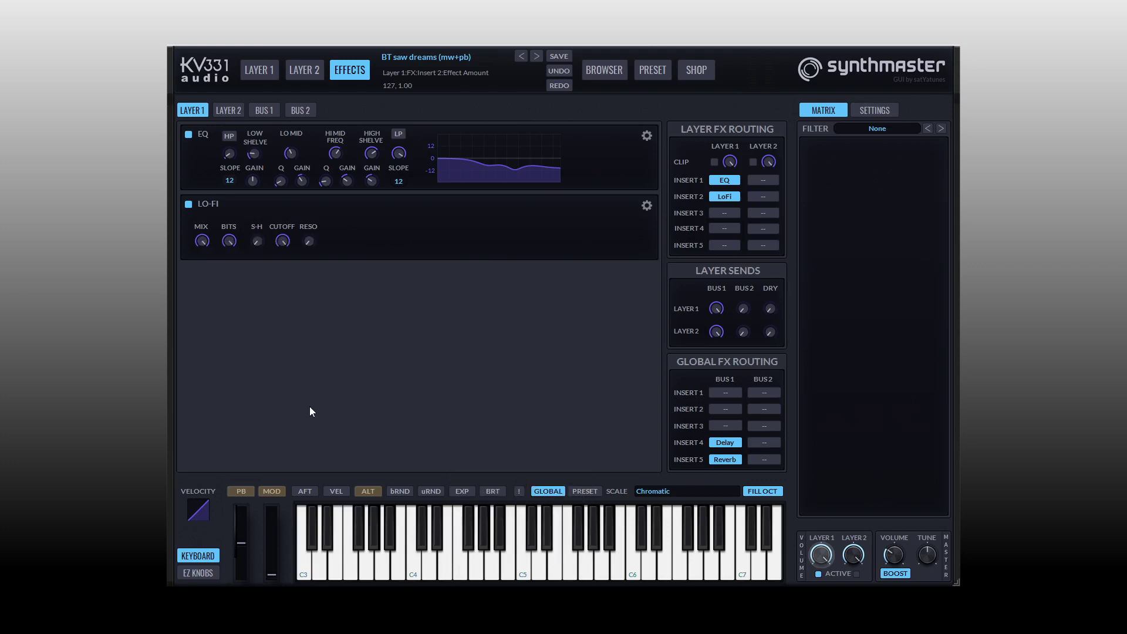
# Return to Layer 1 and view LFO 1 and amp envelope routings, ending on Key Scaler 1
pyautogui.click(255, 73)
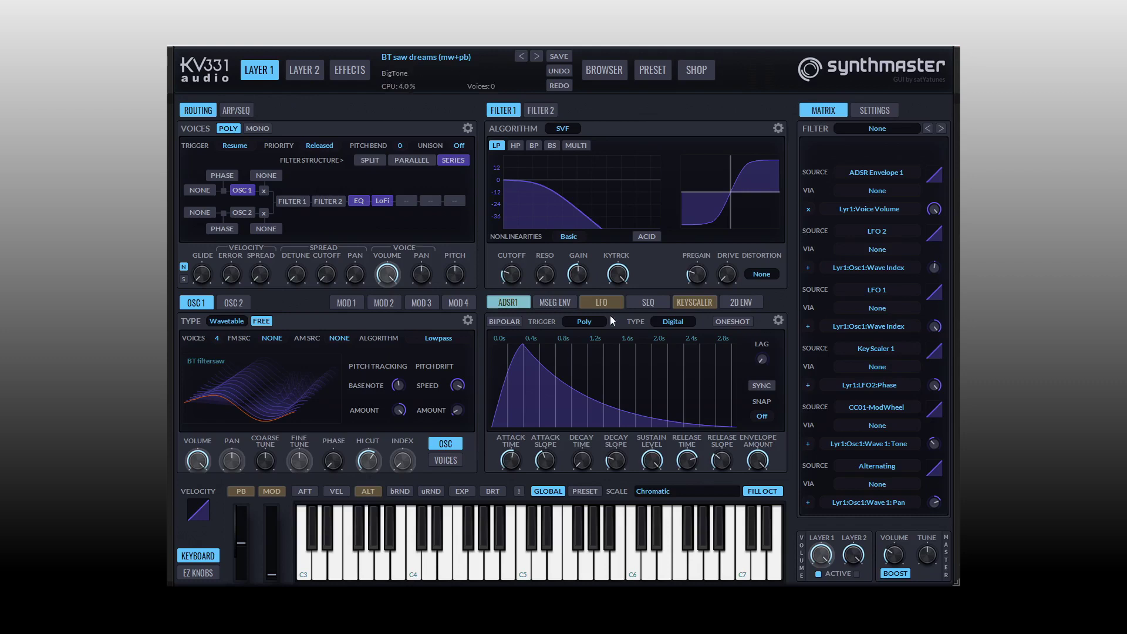
pyautogui.click(600, 303)
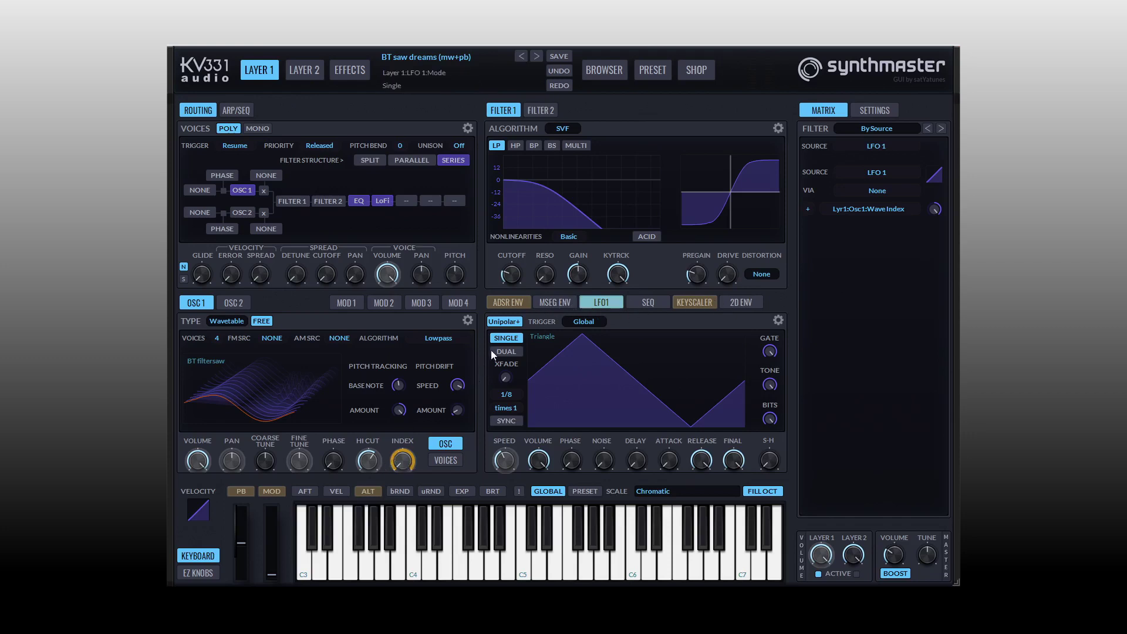
pyautogui.click(505, 304)
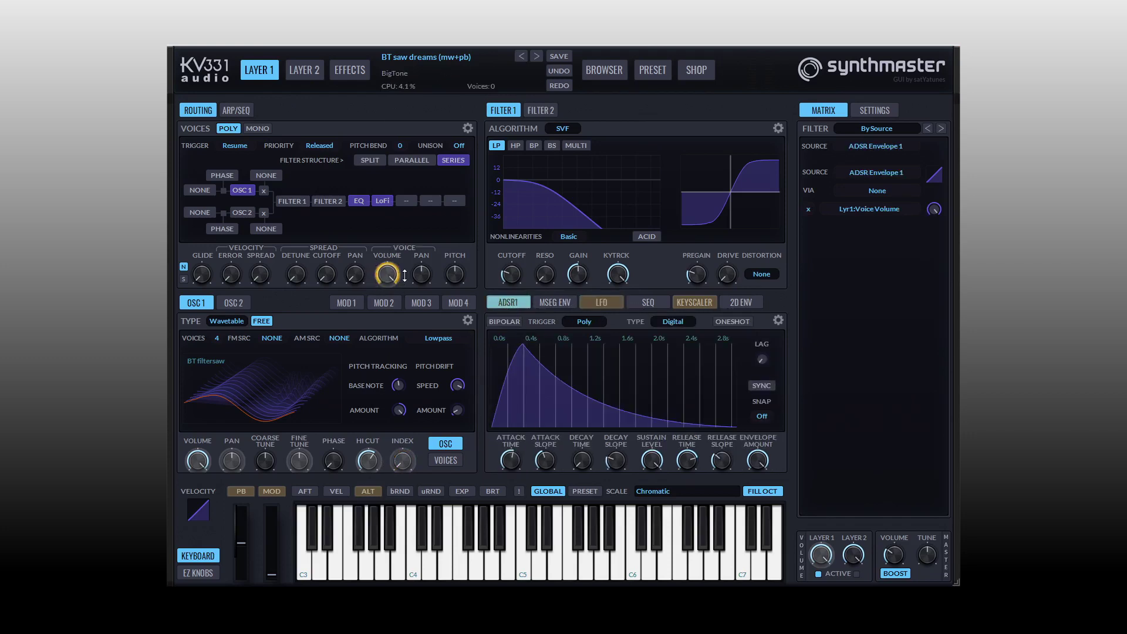
pyautogui.click(600, 306)
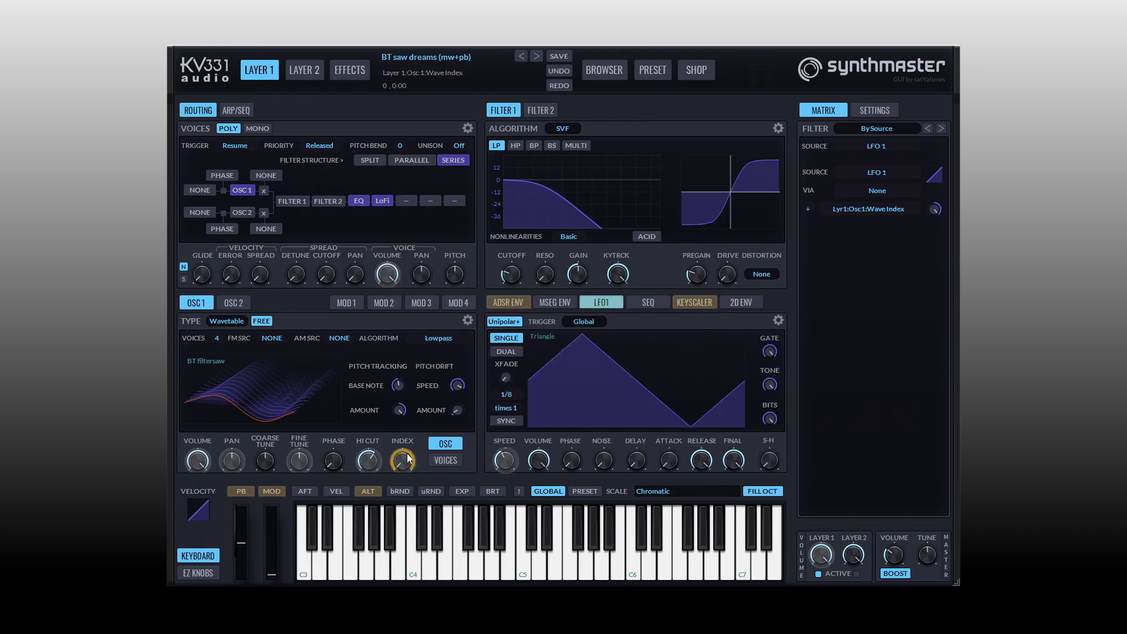
pyautogui.click(693, 303)
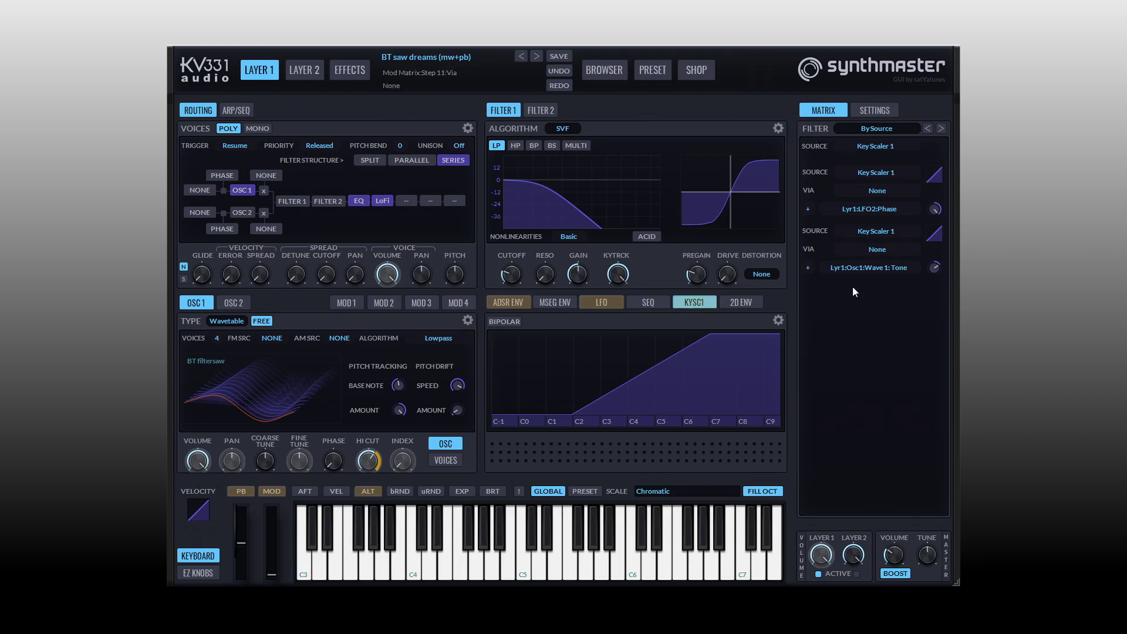
# Set the modulation matrix FILTER to None so every routing slot is listed
pyautogui.click(885, 131)
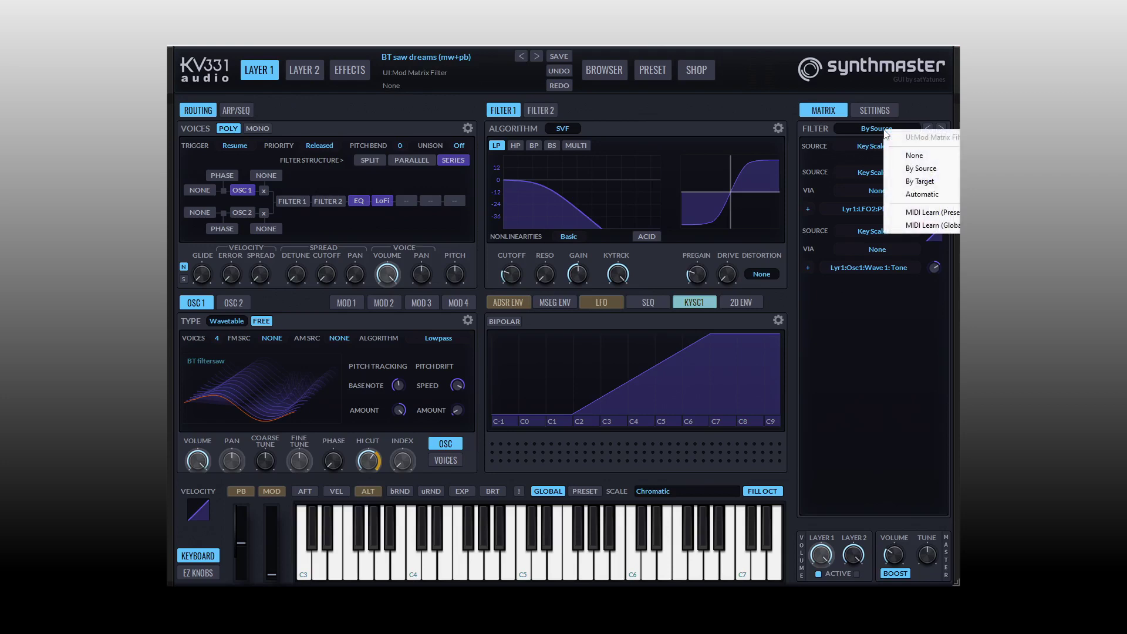
pyautogui.click(916, 159)
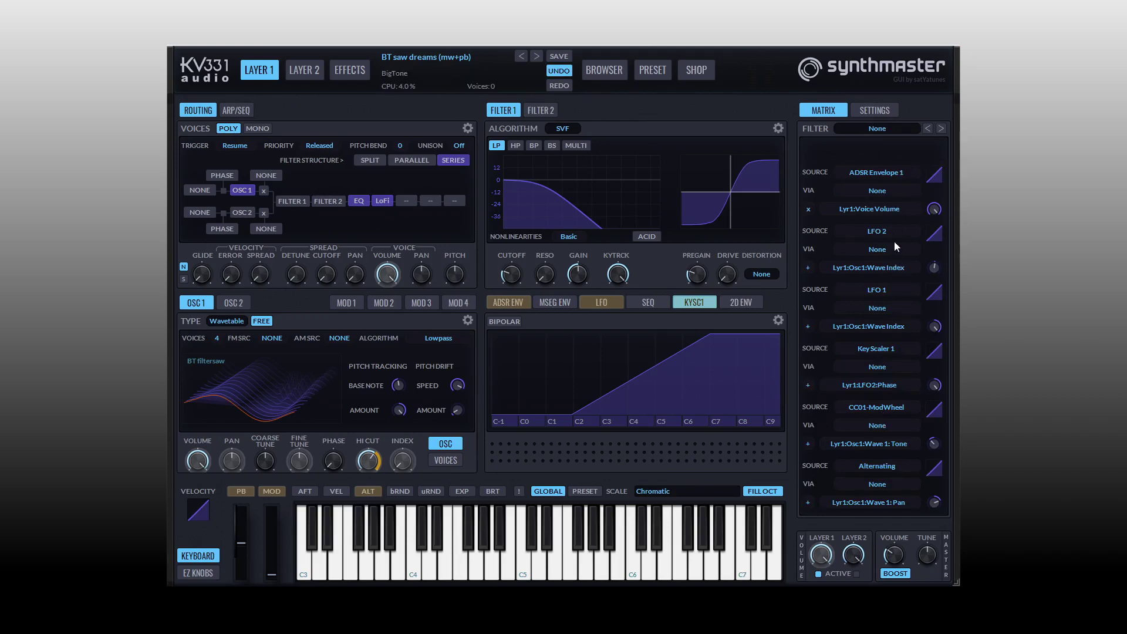
pyautogui.scroll(-5, 893, 242)
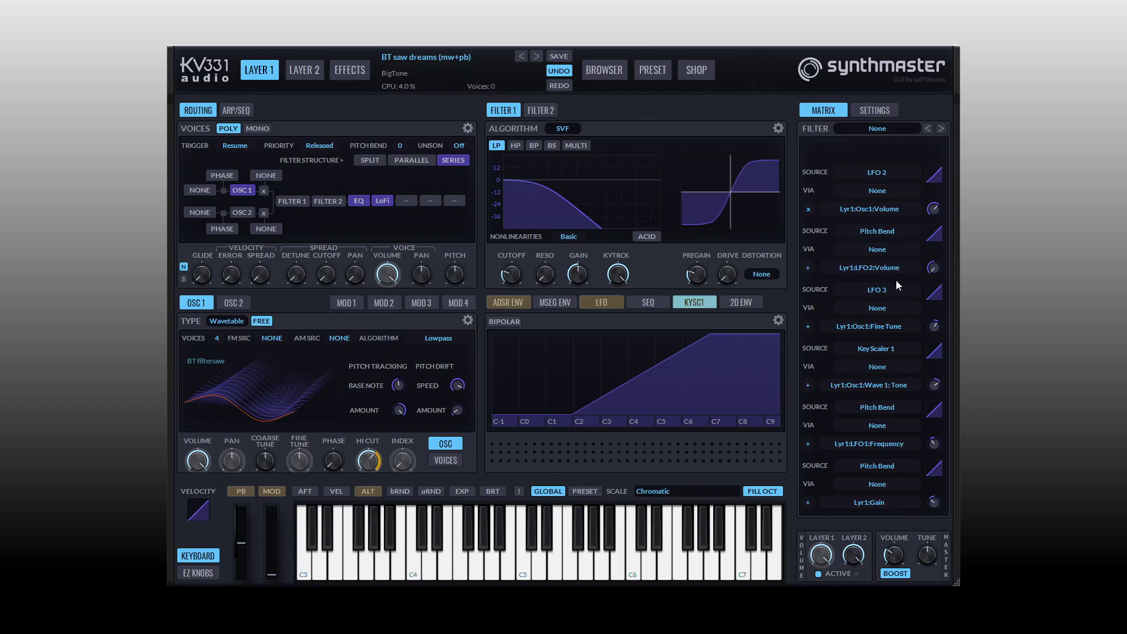
pyautogui.scroll(5, 895, 280)
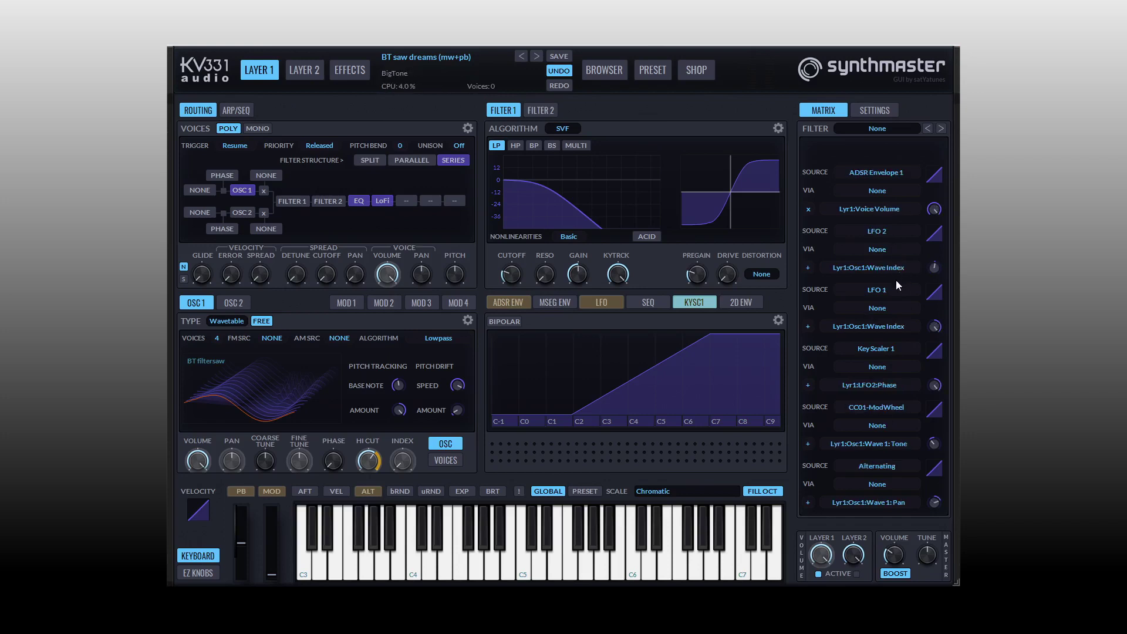
# Page forward and back through the matrix slots, then bring up the preset options
pyautogui.click(940, 128)
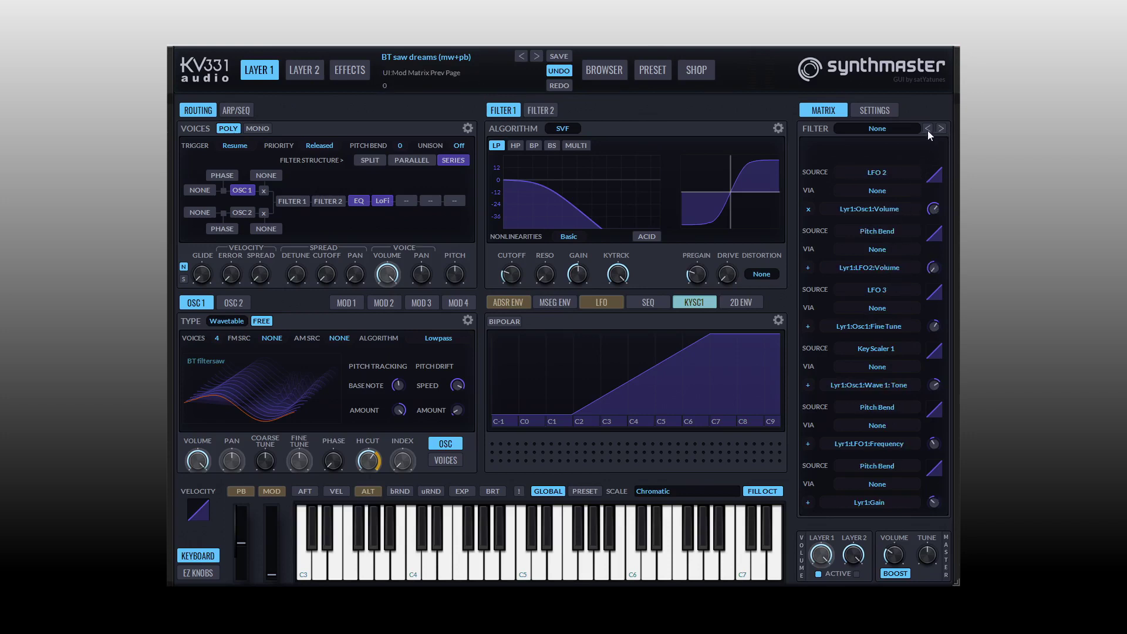
pyautogui.click(927, 130)
pyautogui.click(939, 131)
pyautogui.click(927, 128)
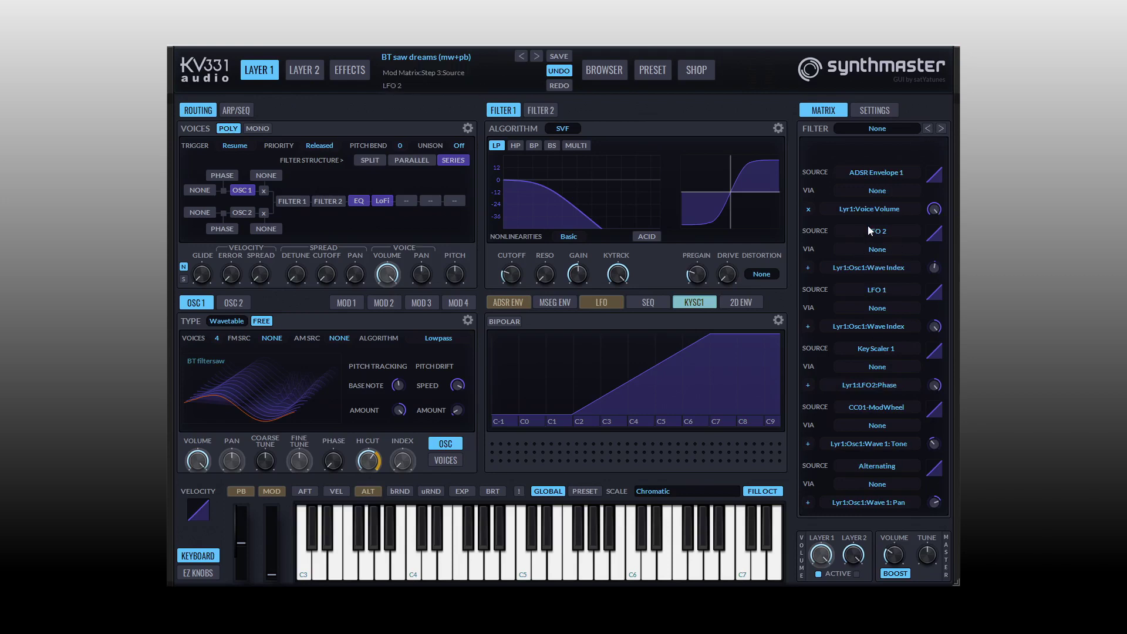
pyautogui.click(441, 58)
# Initialise the preset and set the OSC 1 type to Wavetable
pyautogui.click(477, 62)
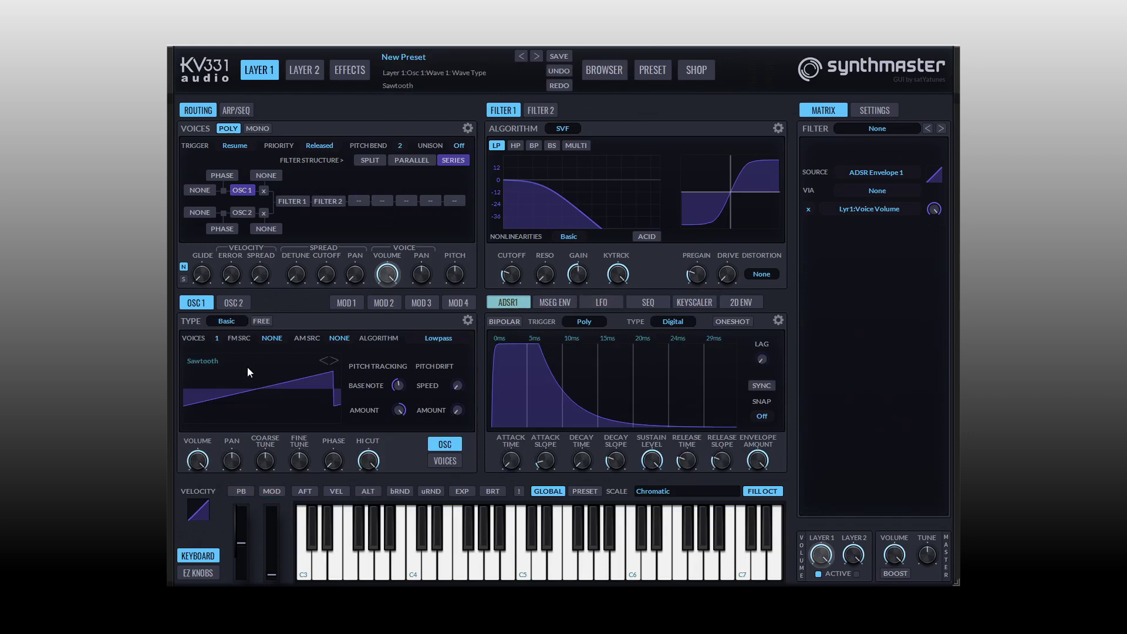
pyautogui.click(226, 321)
pyautogui.click(261, 372)
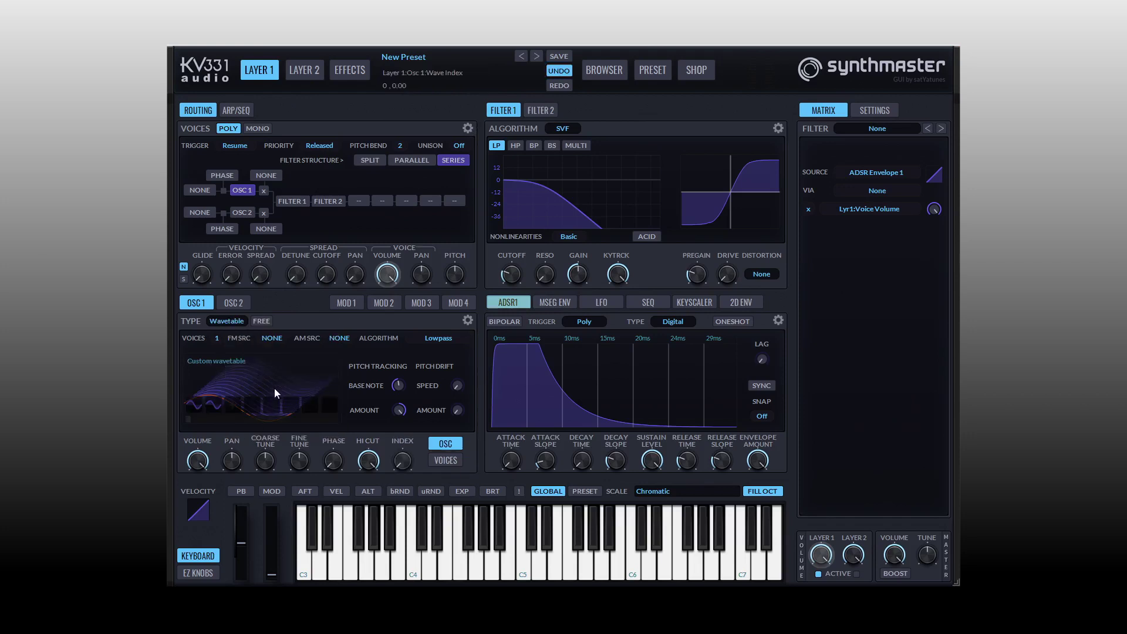
# Load the RutaSound Astronaute3 wavetable into oscillator 1
pyautogui.rightClick(283, 379)
pyautogui.moveTo(322, 385)
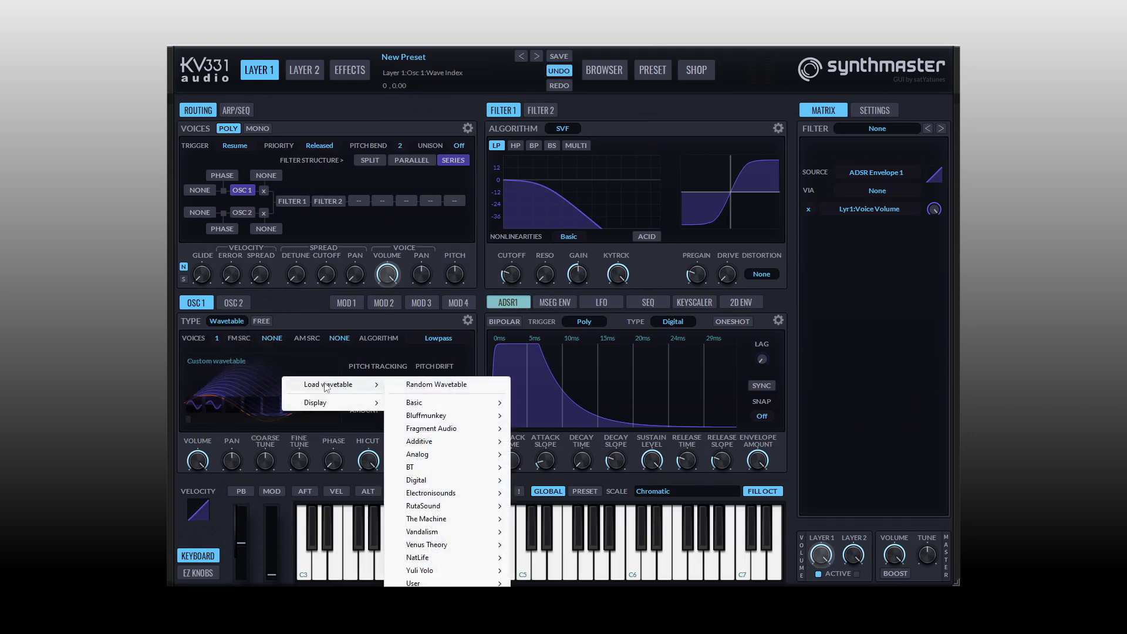
pyautogui.moveTo(432, 455)
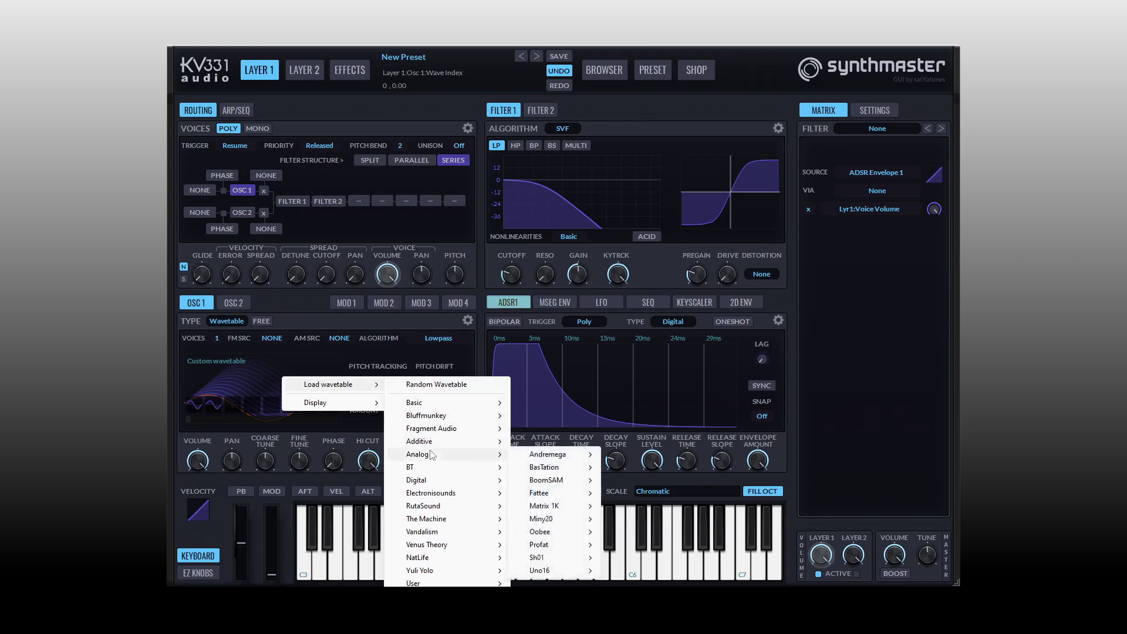
pyautogui.moveTo(434, 506)
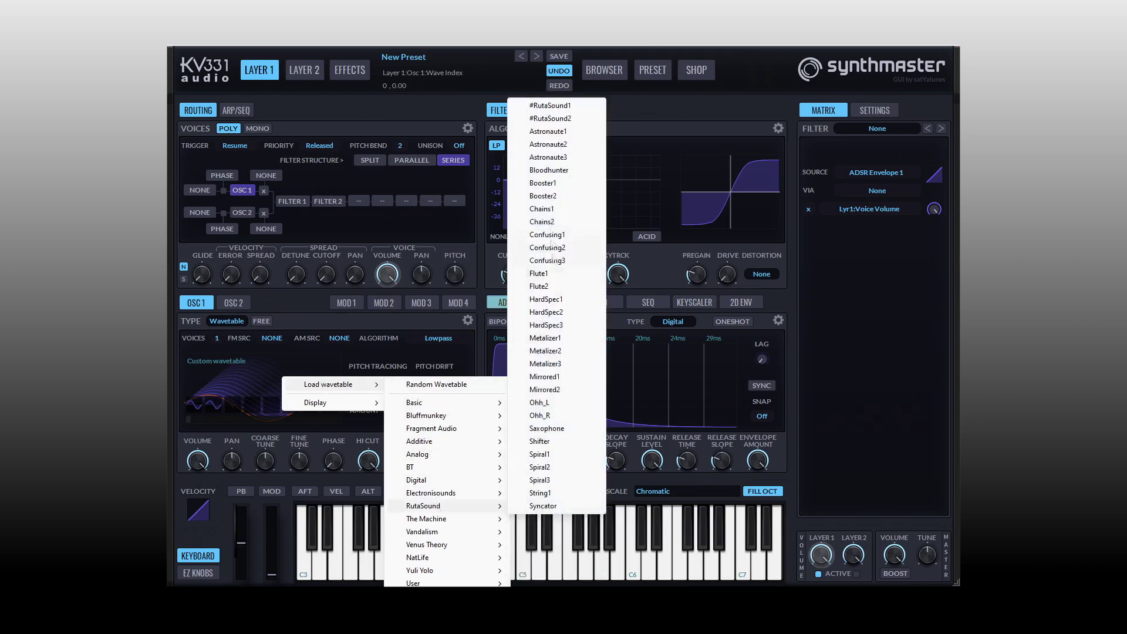
pyautogui.click(524, 200)
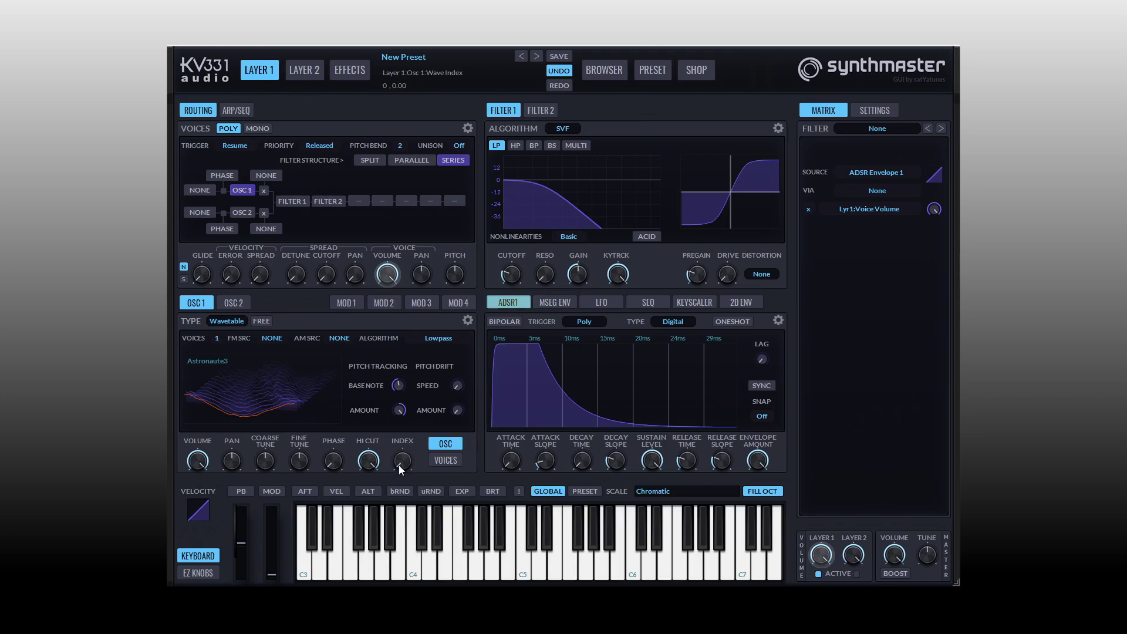
# Route LFO 1 to oscillator 1's wavetable INDEX knob through Add modulation > LFOs
pyautogui.click(399, 465)
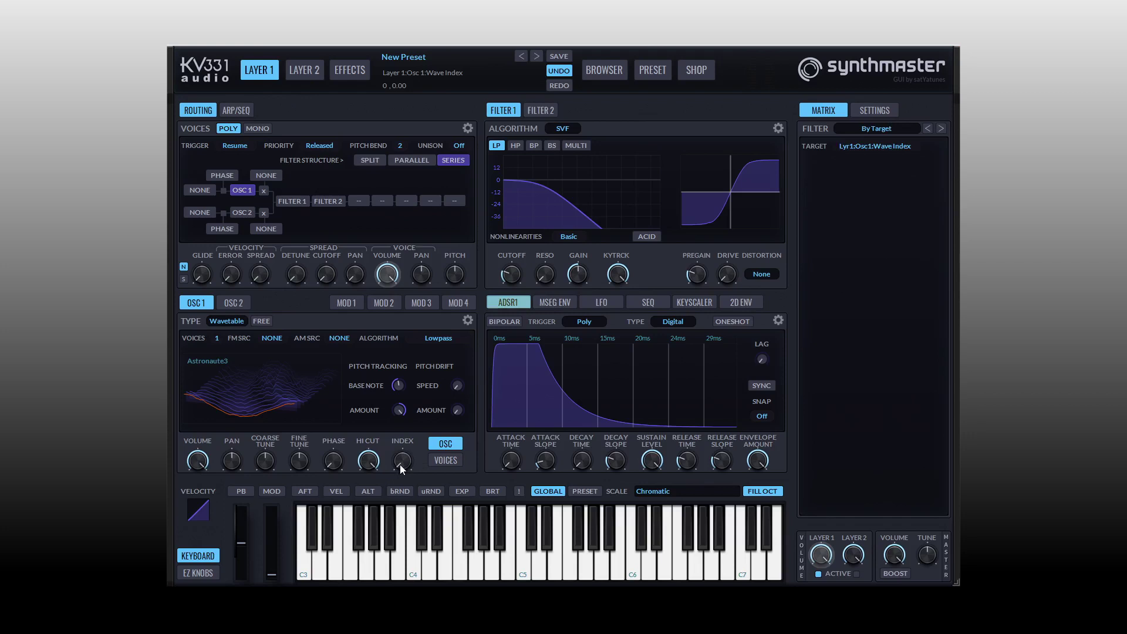
pyautogui.rightClick(402, 464)
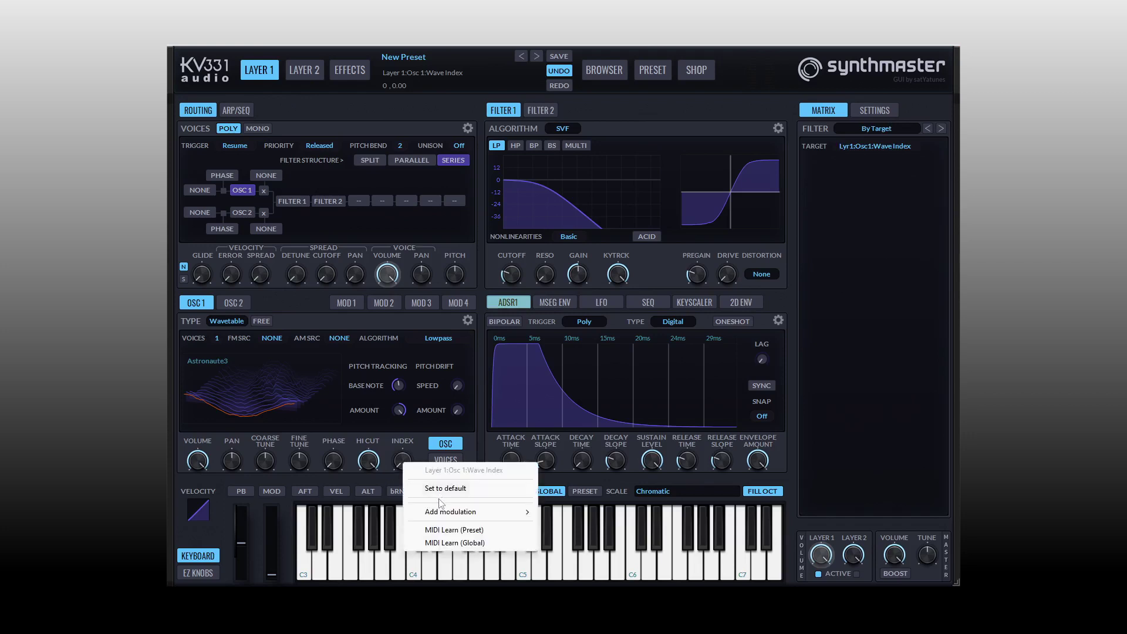
pyautogui.moveTo(527, 514)
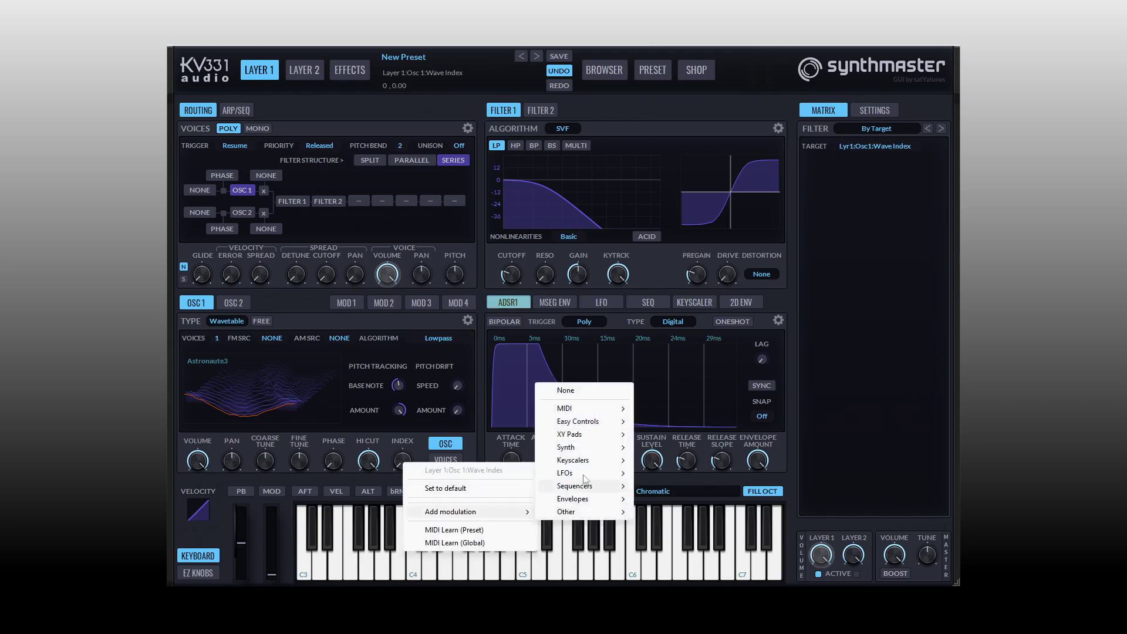
pyautogui.moveTo(589, 478)
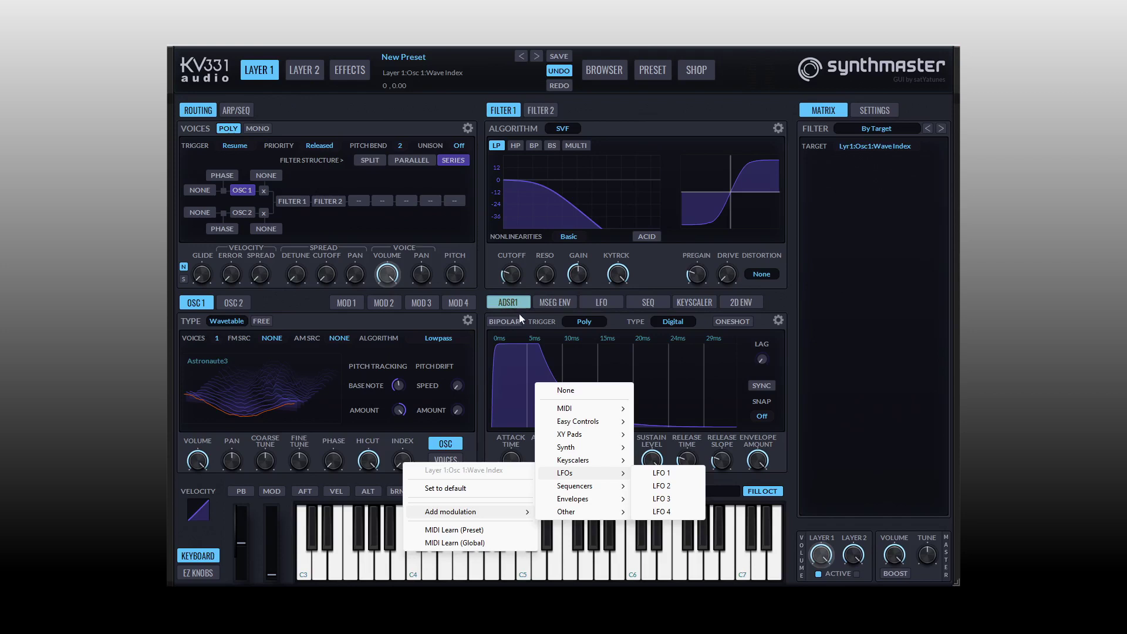
pyautogui.click(661, 476)
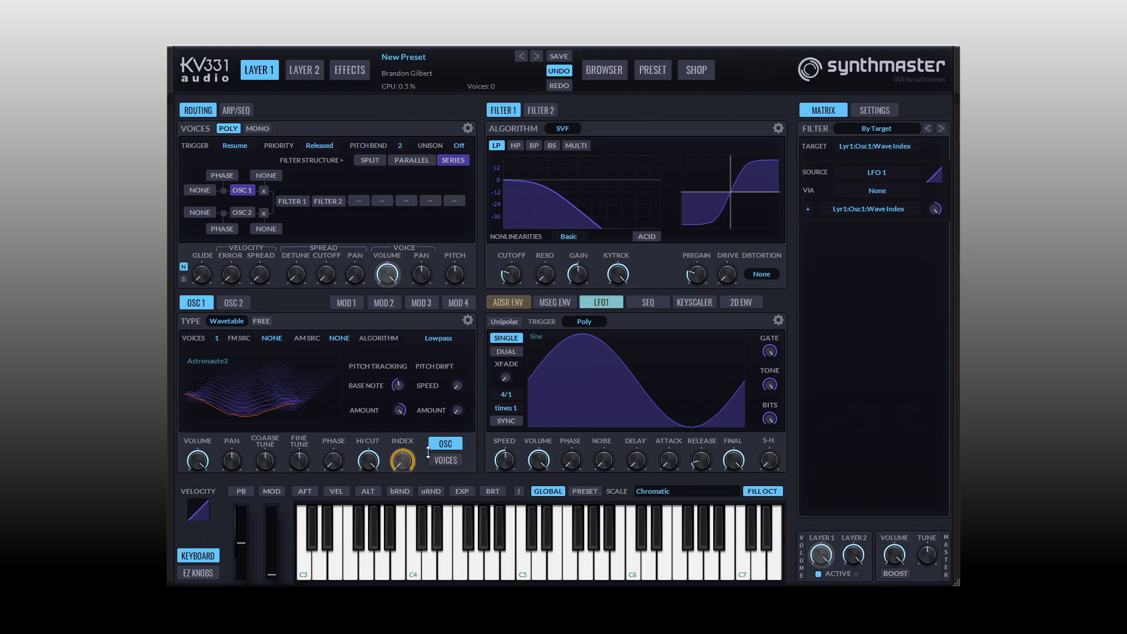
# Turn the LFO 1 modulation amount near zero and raise the base wavetable index to 64
pyautogui.moveTo(393, 455)
pyautogui.mouseDown()
pyautogui.moveTo(395, 437)
pyautogui.moveTo(396, 480)
pyautogui.moveTo(404, 436)
pyautogui.mouseUp()
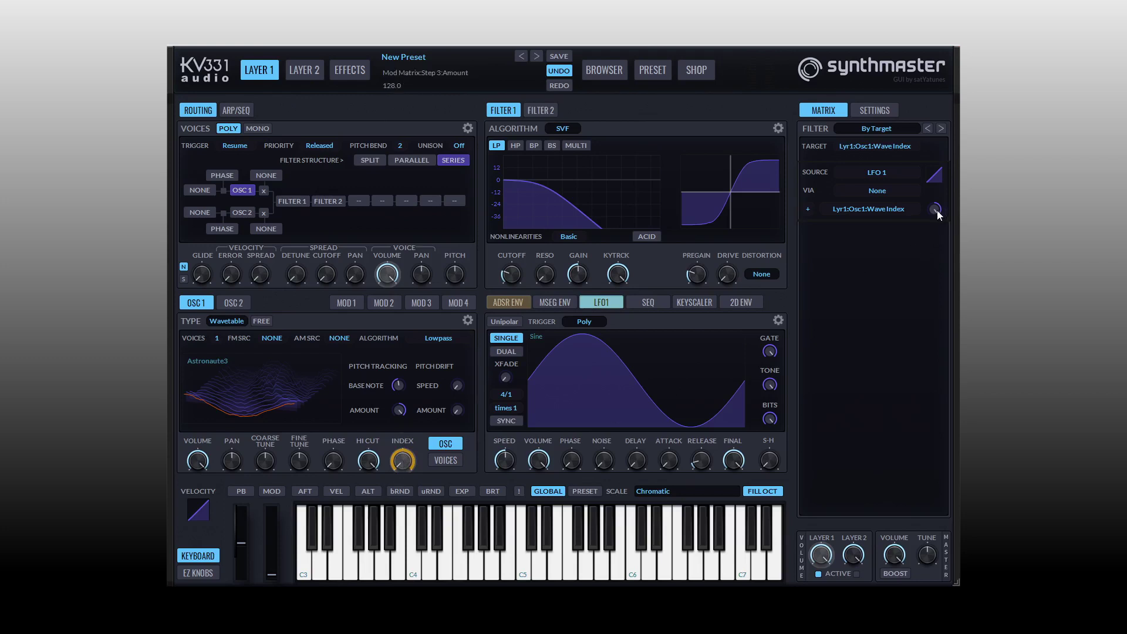
pyautogui.moveTo(931, 214); pyautogui.dragTo(932, 221)
pyautogui.moveTo(933, 211); pyautogui.dragTo(937, 171)
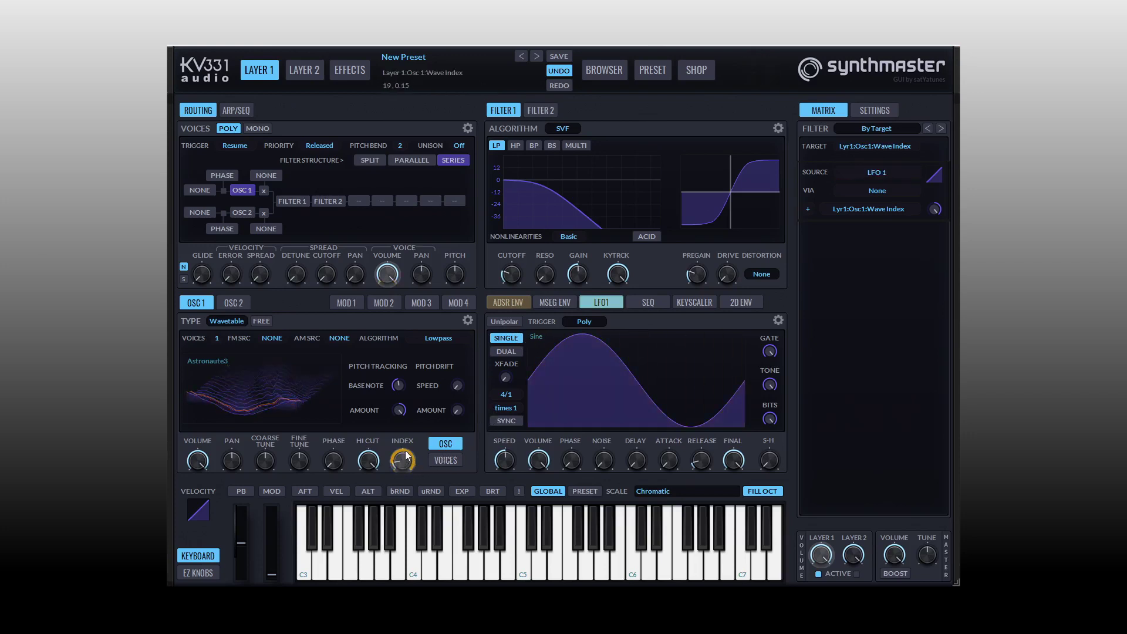
pyautogui.moveTo(406, 435); pyautogui.dragTo(406, 425)
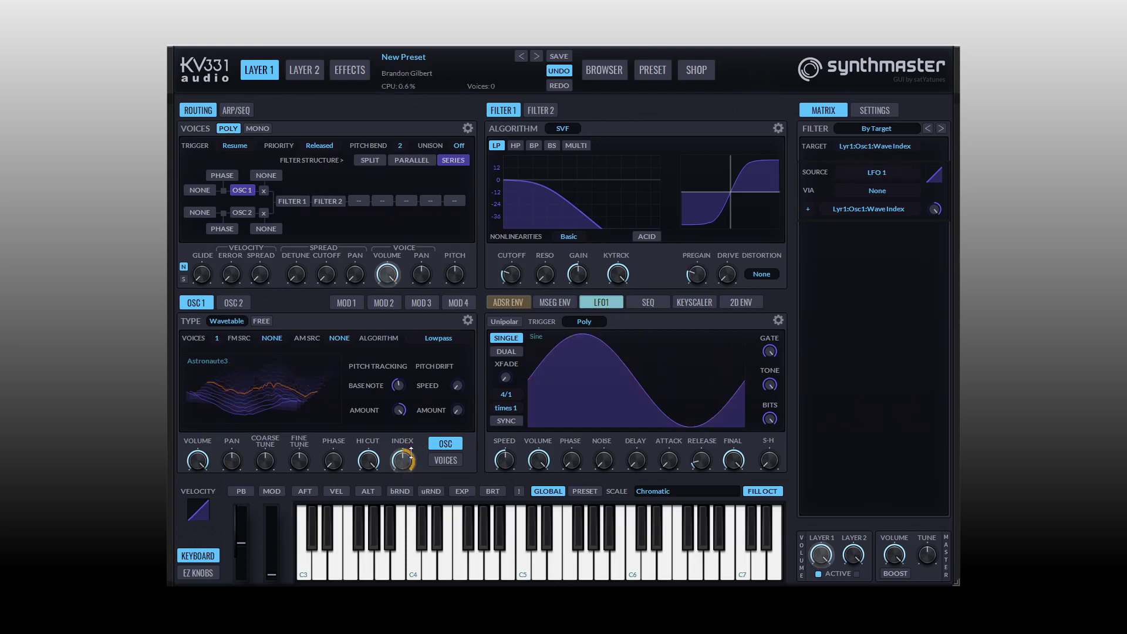
pyautogui.rightClick(509, 321)
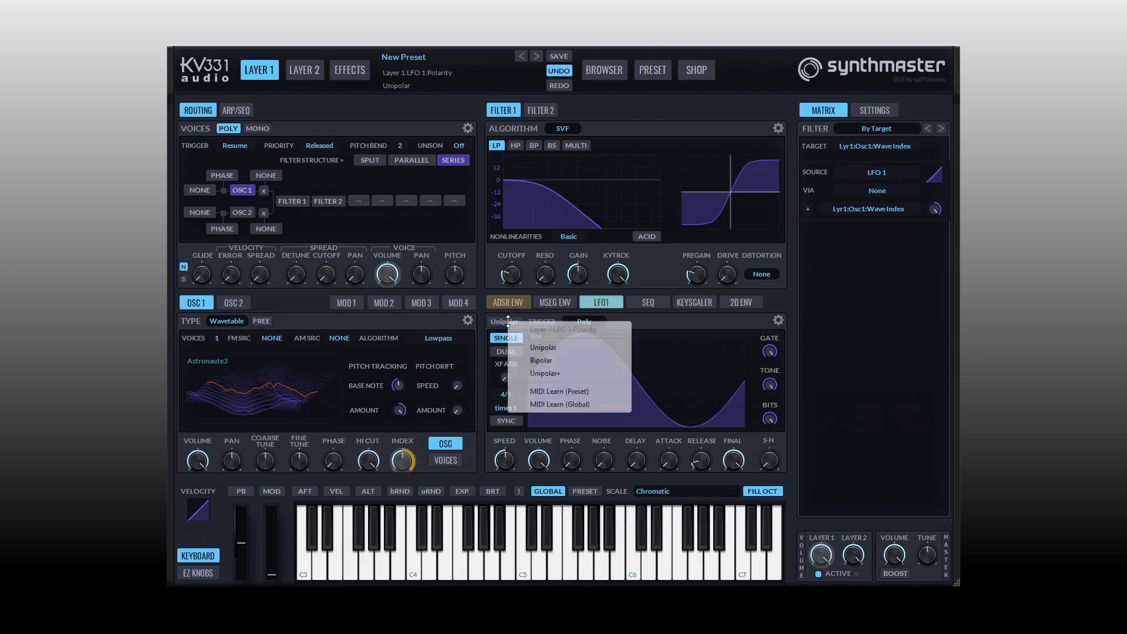
pyautogui.click(542, 360)
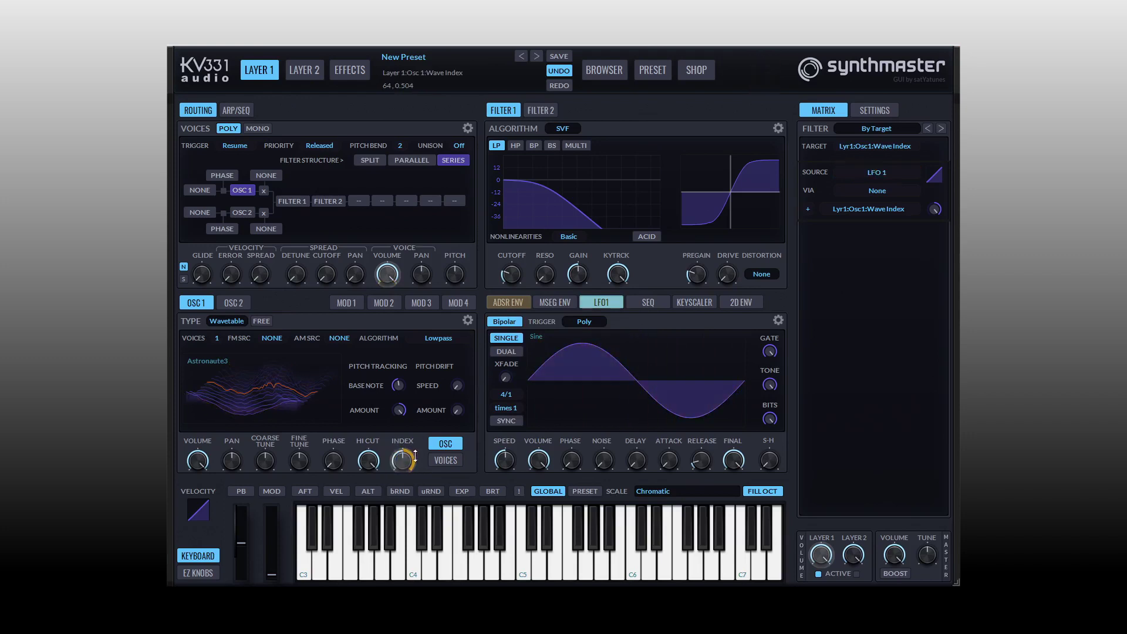
pyautogui.click(508, 322)
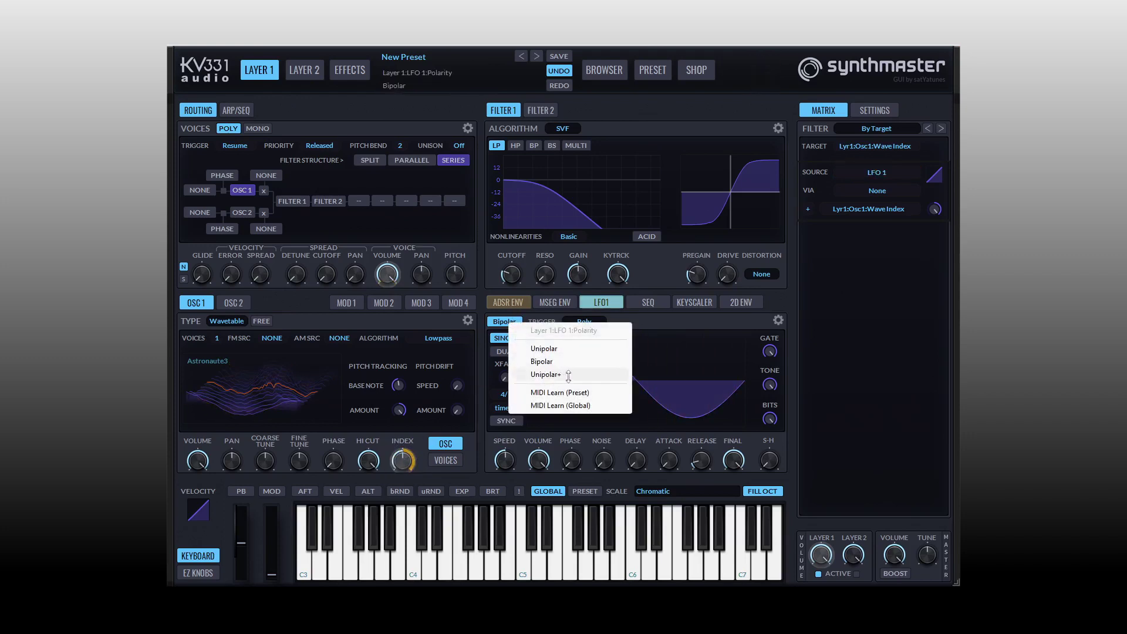
pyautogui.click(544, 349)
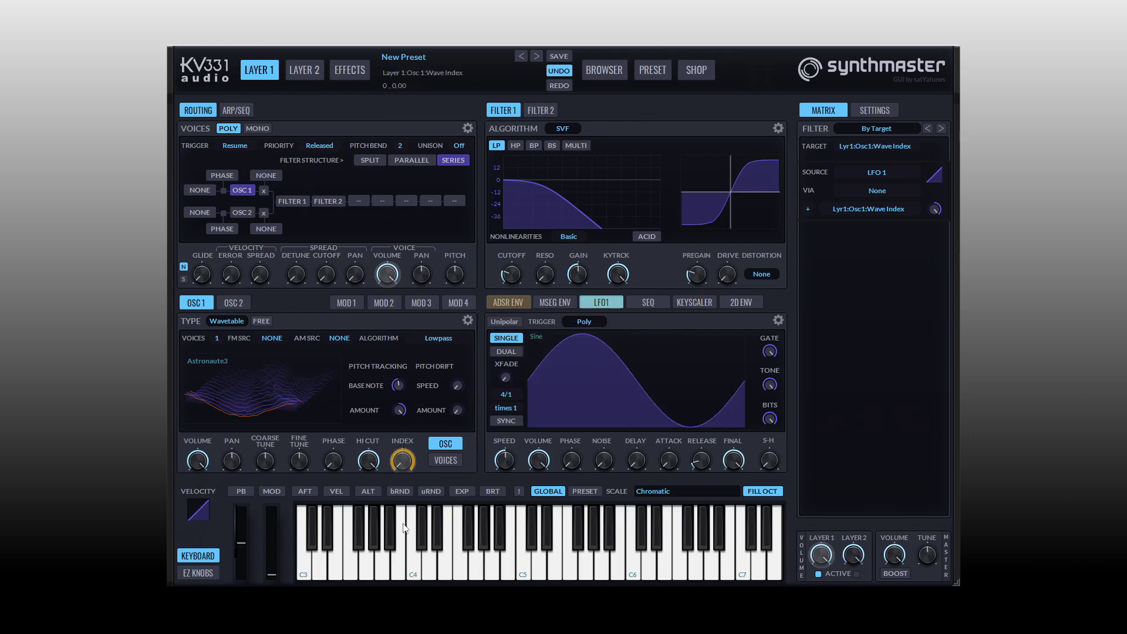
pyautogui.click(589, 324)
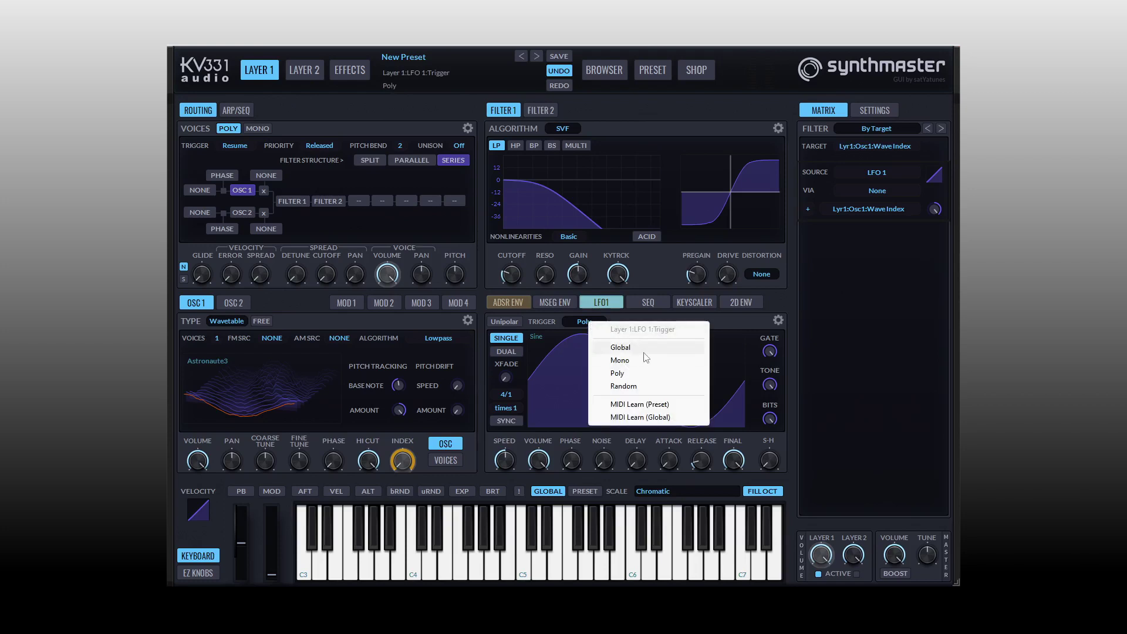
pyautogui.click(752, 321)
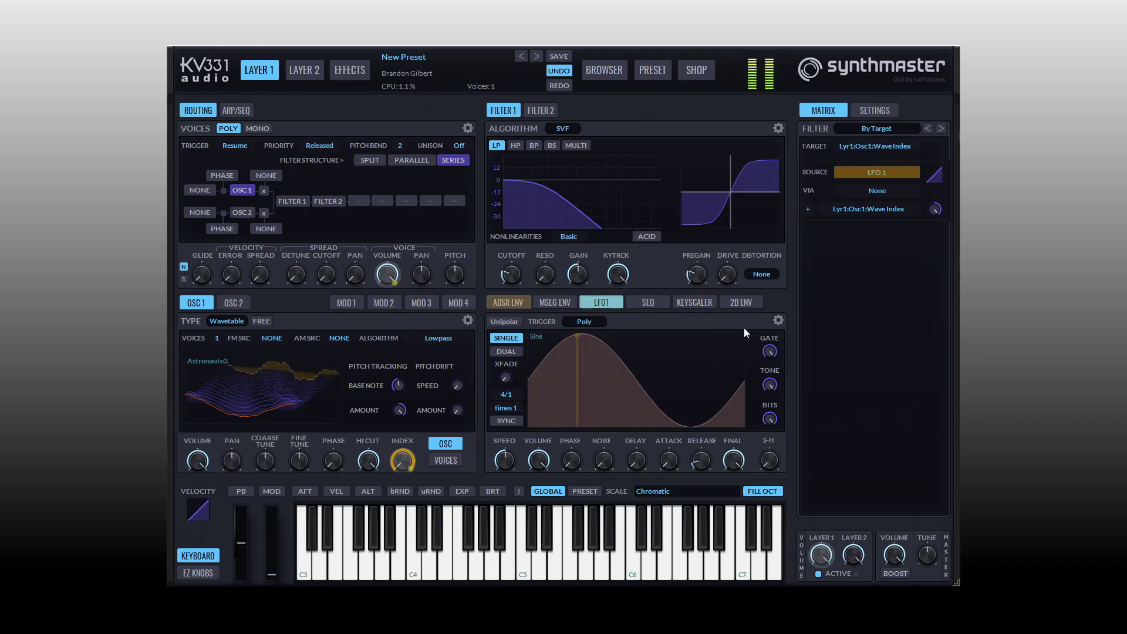
pyautogui.click(775, 322)
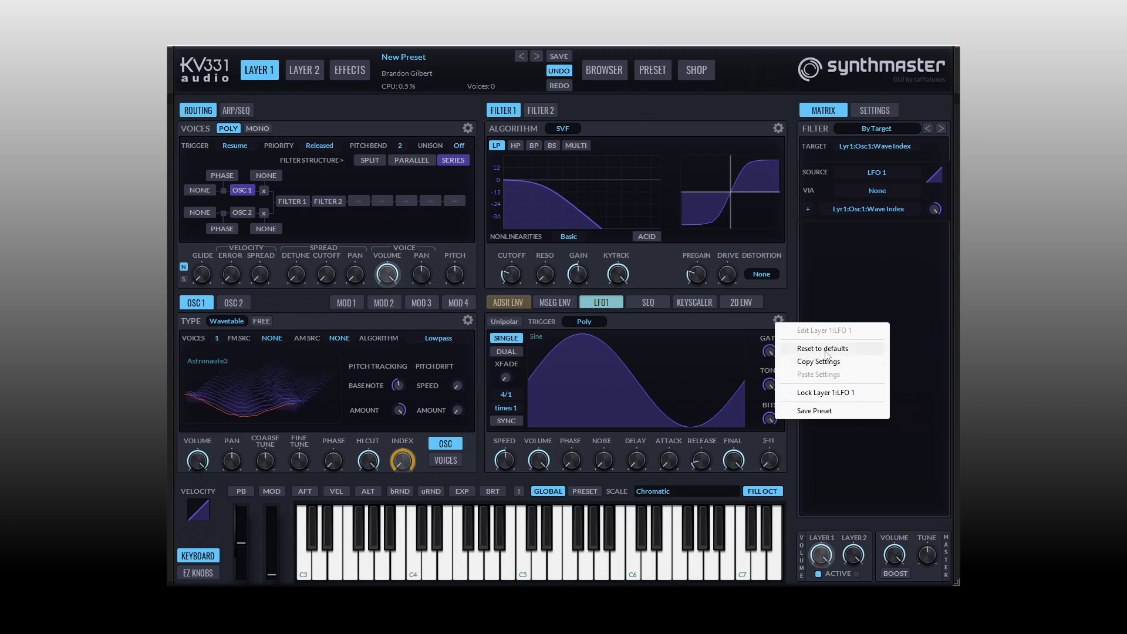
pyautogui.click(694, 319)
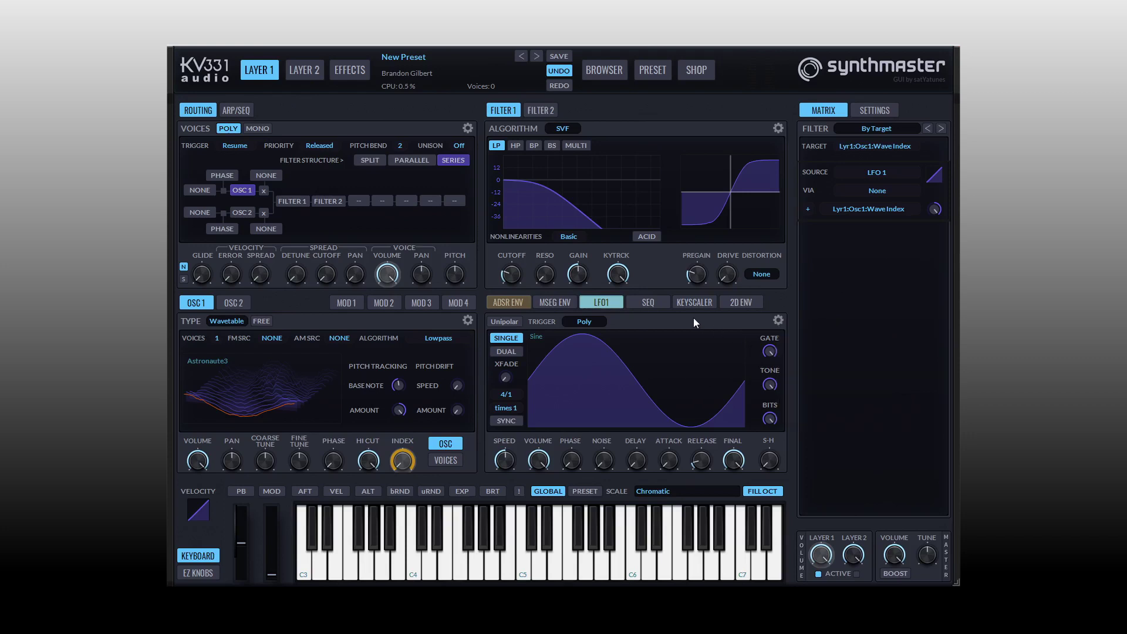
# Put LFO 1 in Dual mode, pairing its Sine first wave with a Triangle second wave
pyautogui.click(614, 379)
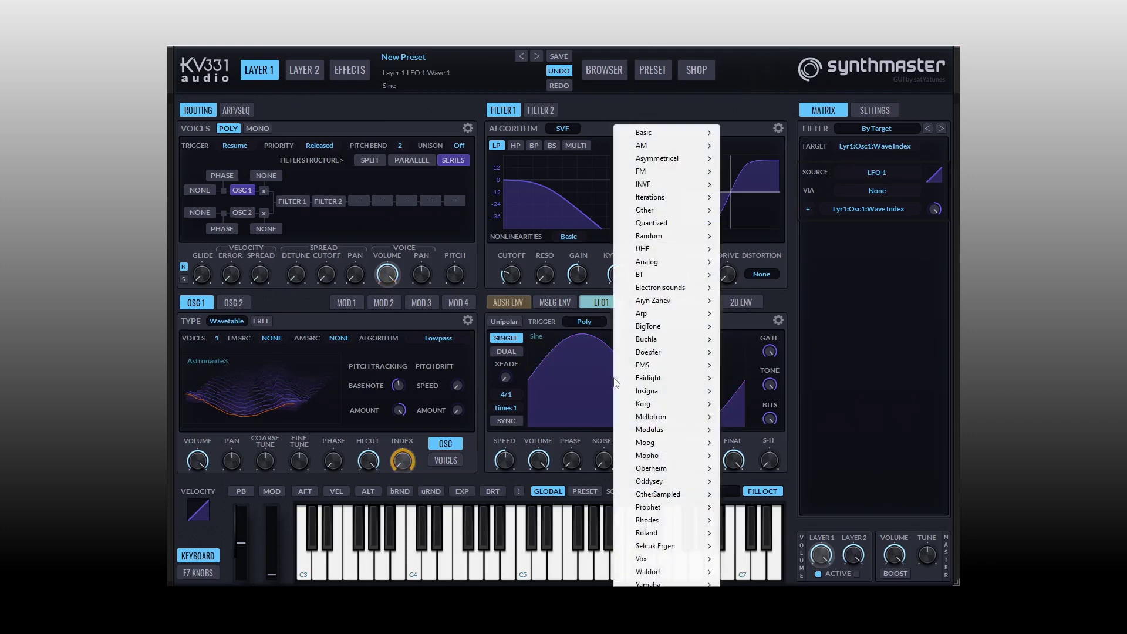
pyautogui.moveTo(658, 380)
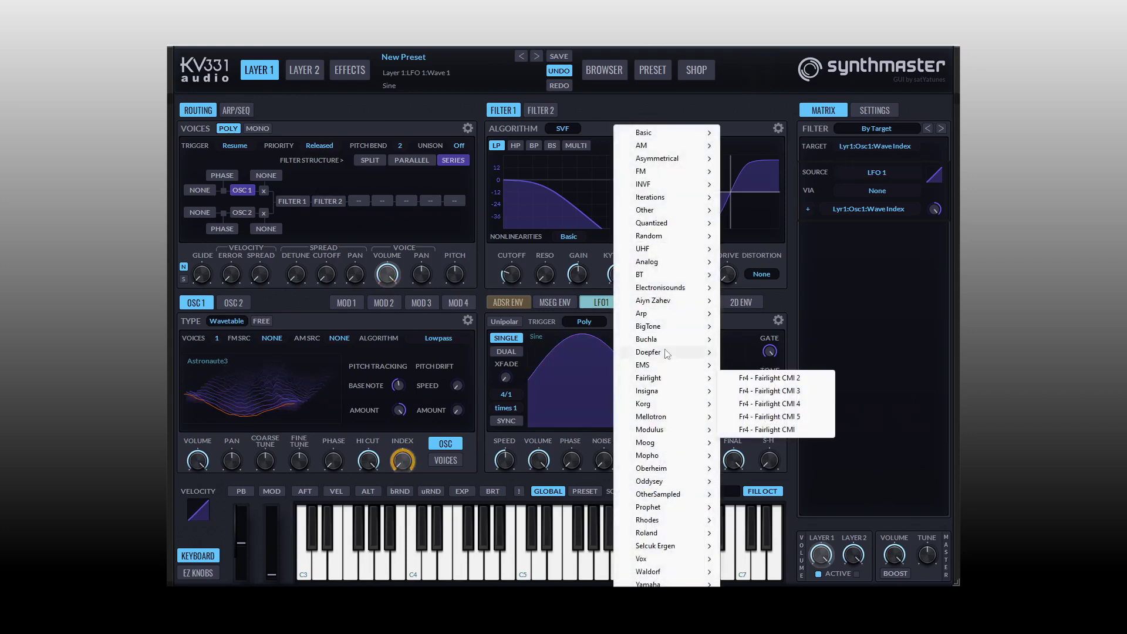
pyautogui.moveTo(680, 237)
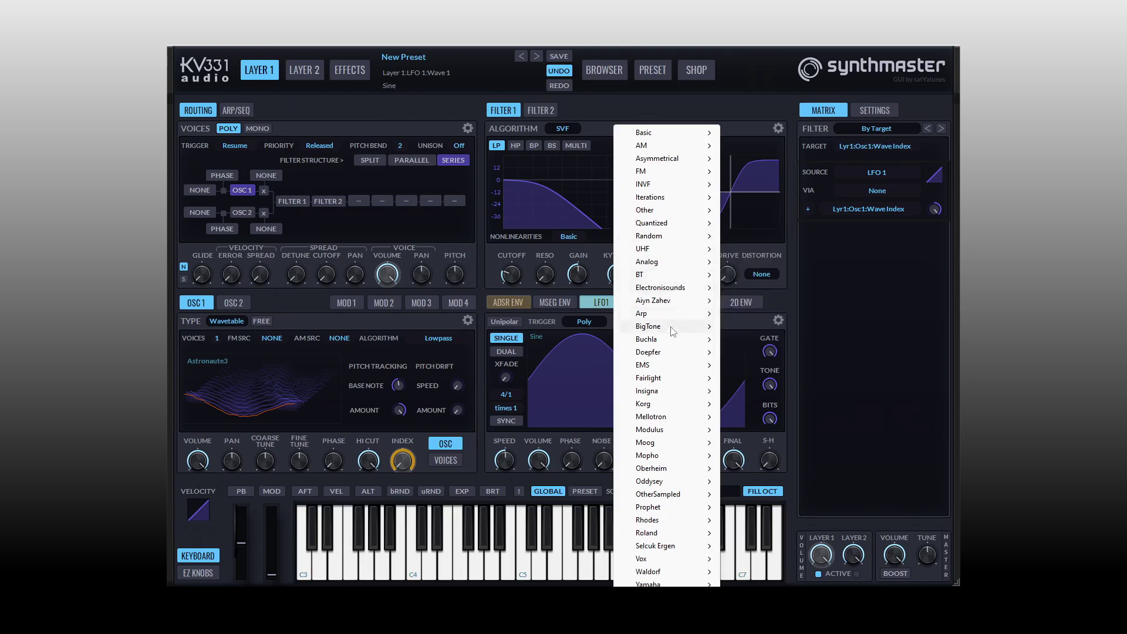
pyautogui.moveTo(668, 344)
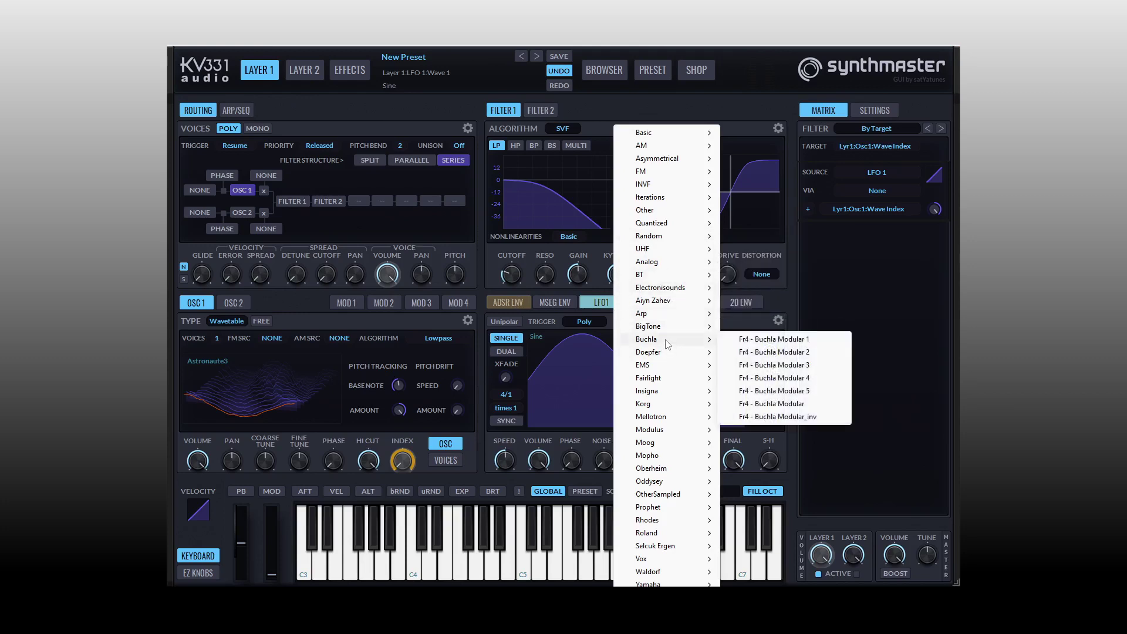
pyautogui.click(562, 377)
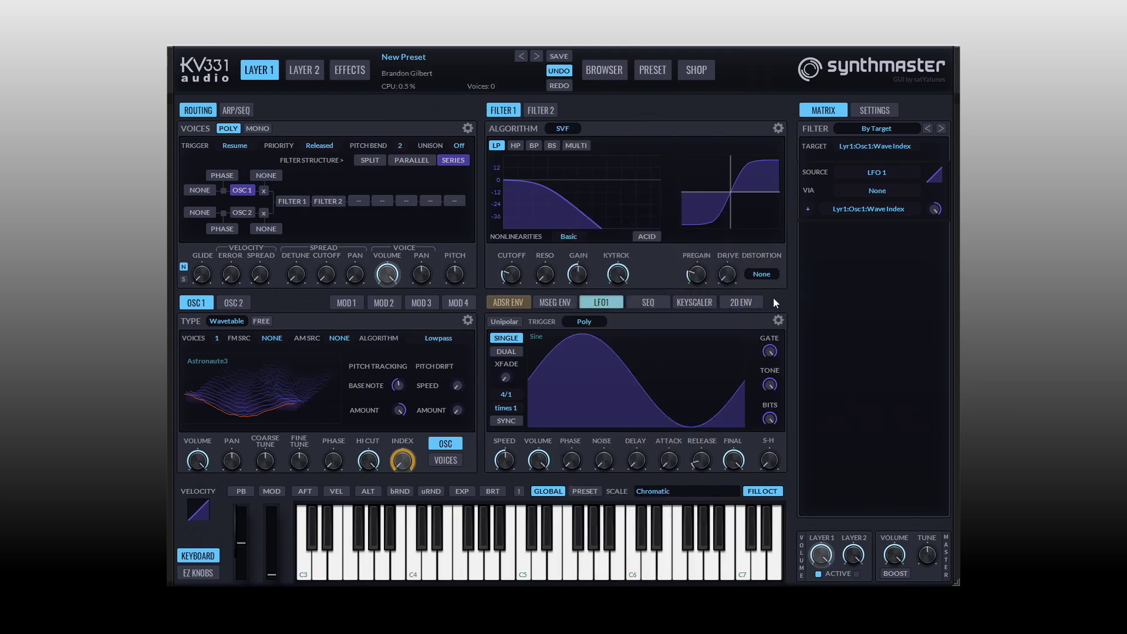
pyautogui.click(505, 352)
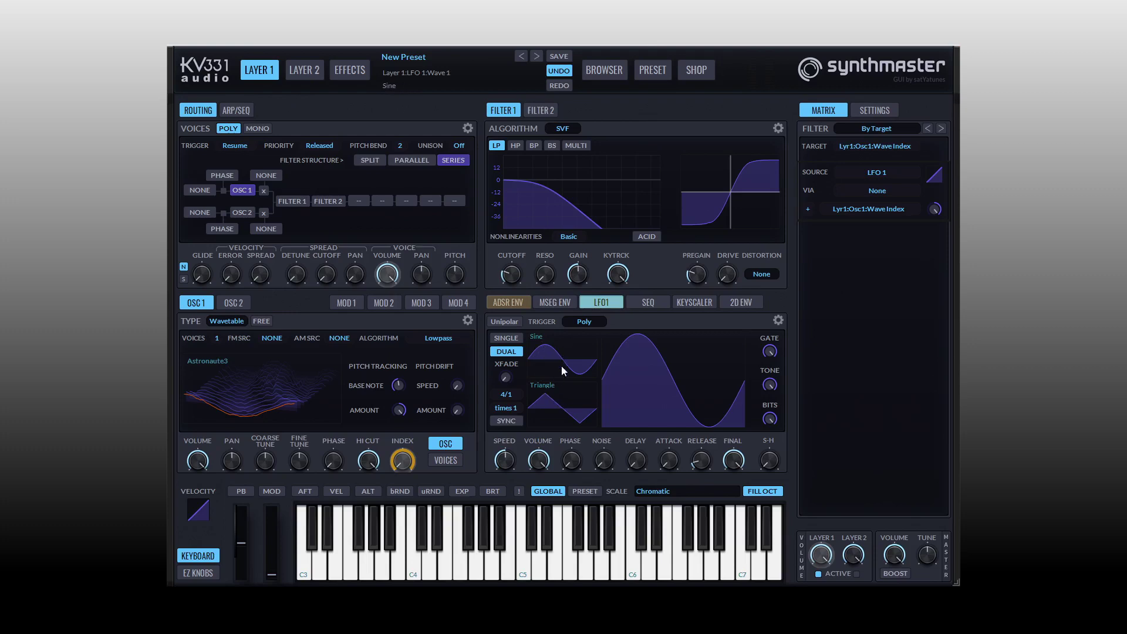
# Set LFO 1's second wave to Korg Fr4 - Minikorg 700 and raise XFADE to about 0.315
pyautogui.click(555, 409)
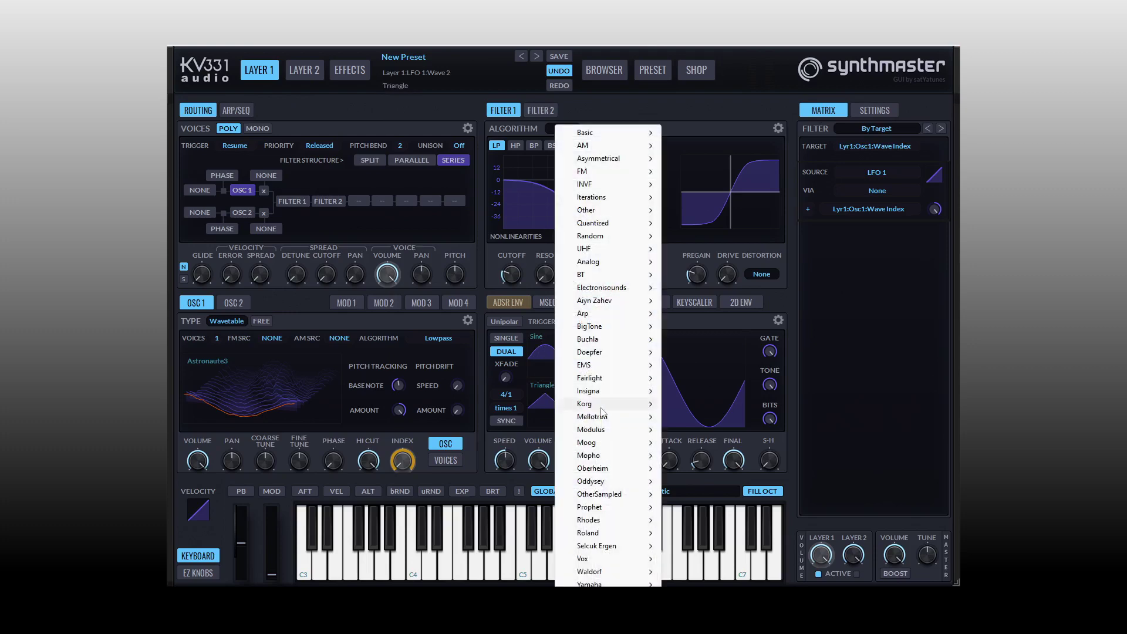
pyautogui.moveTo(606, 408)
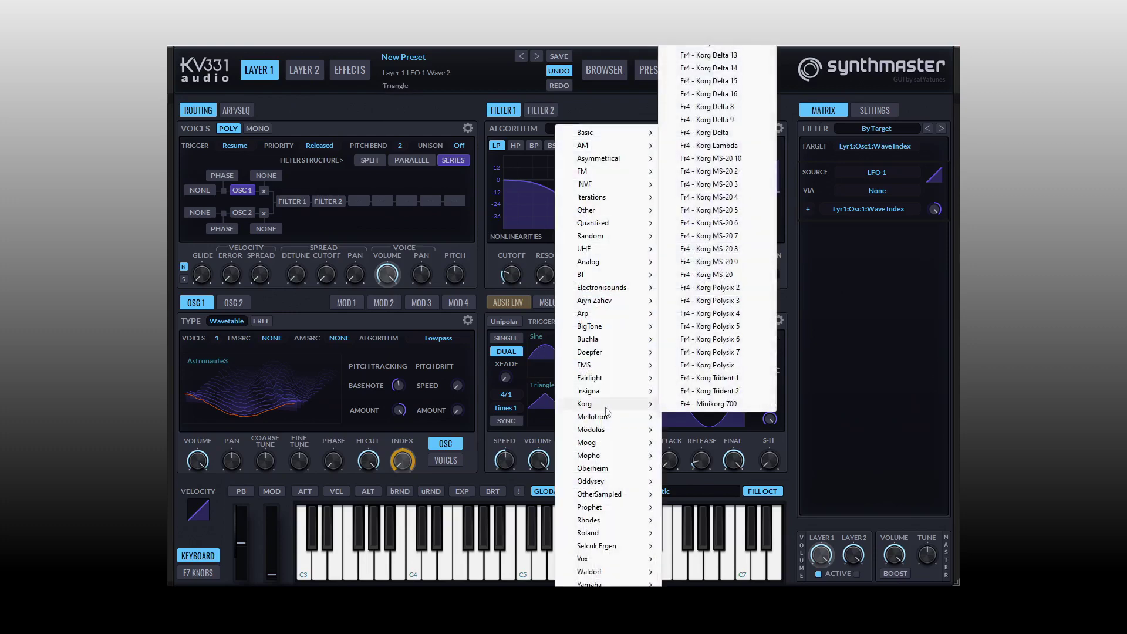
pyautogui.click(713, 405)
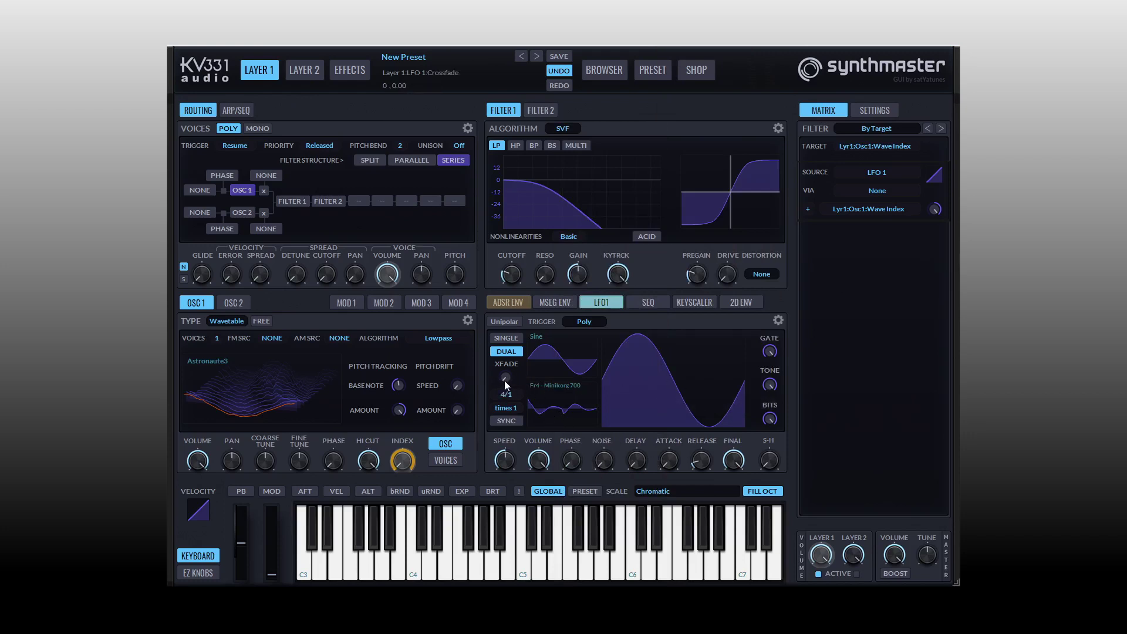
pyautogui.moveTo(504, 381); pyautogui.dragTo(505, 346)
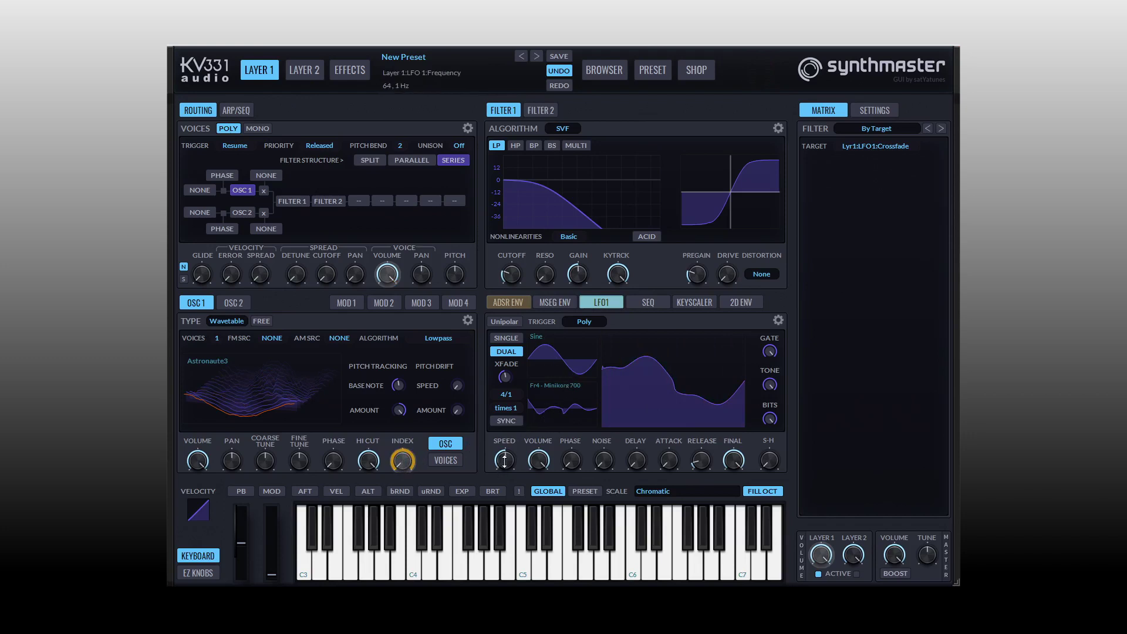
# Slow LFO 1 to 0.18 Hz, lower its phase, add noise and delay, and raise S-H to 61
pyautogui.moveTo(504, 461); pyautogui.dragTo(504, 477)
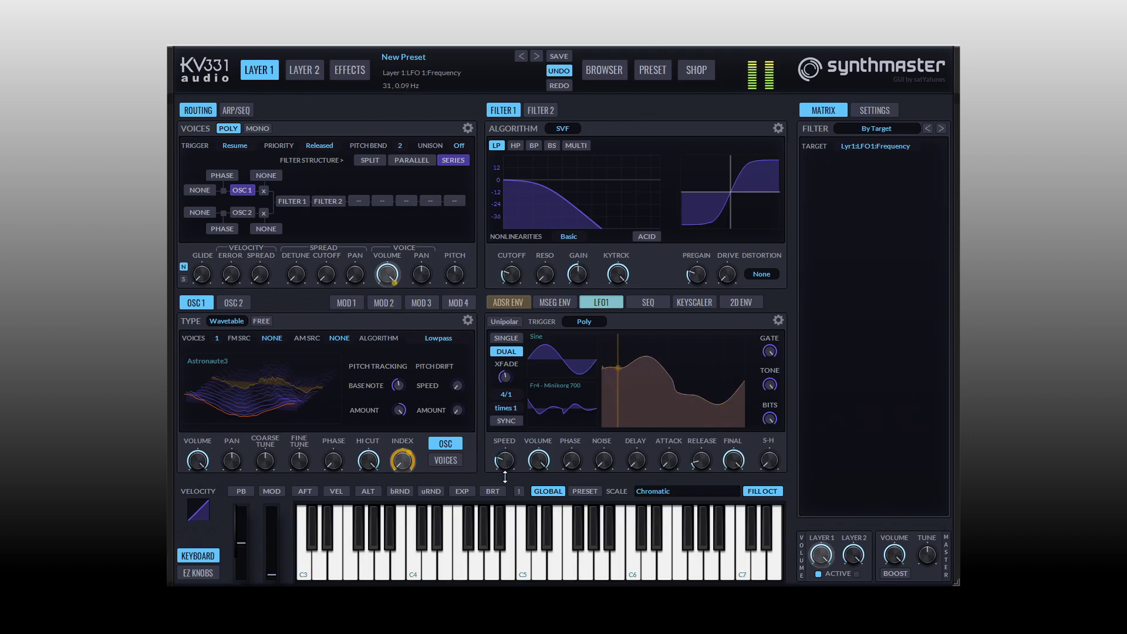
pyautogui.moveTo(505, 477); pyautogui.dragTo(566, 477)
pyautogui.moveTo(226, 417)
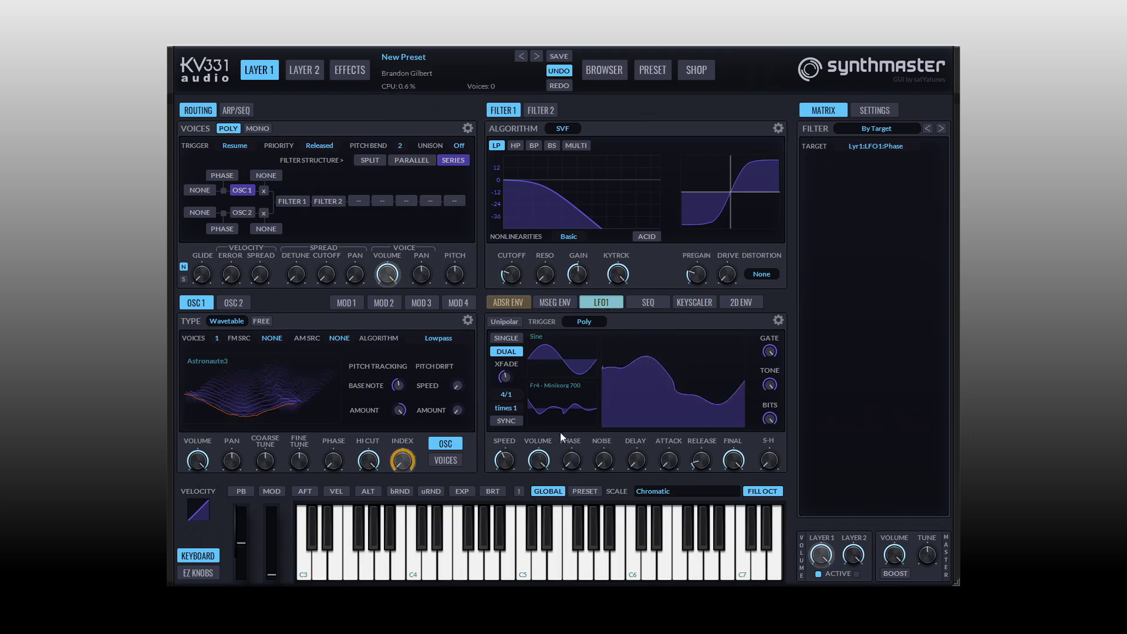
pyautogui.moveTo(253, 399)
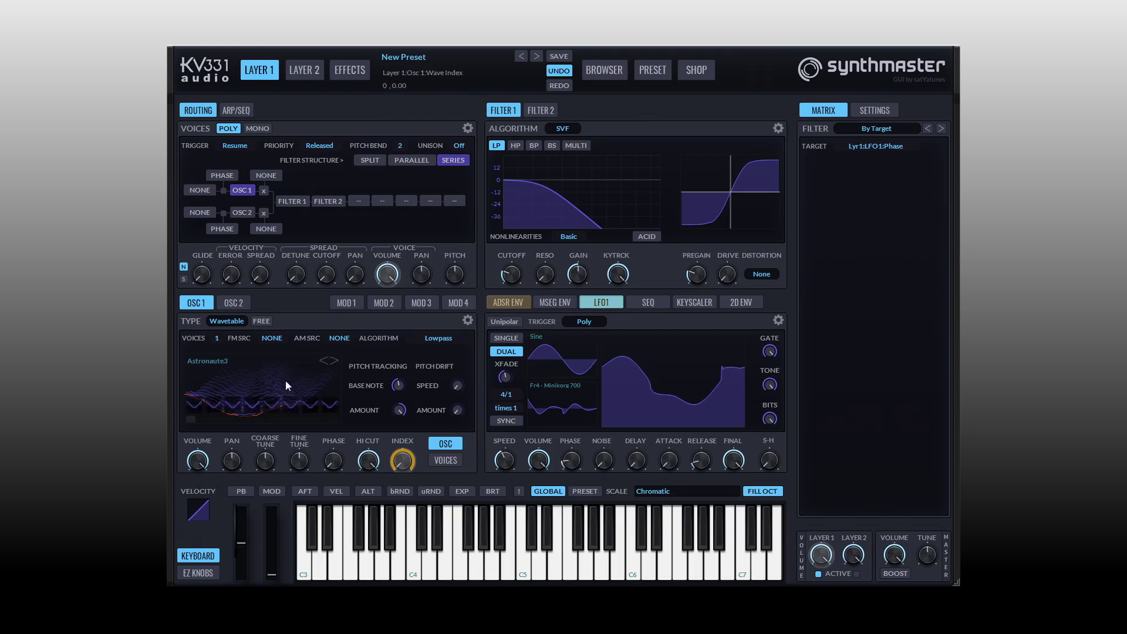
pyautogui.moveTo(569, 459)
pyautogui.mouseDown()
pyautogui.moveTo(575, 434)
pyautogui.moveTo(570, 481)
pyautogui.mouseUp()
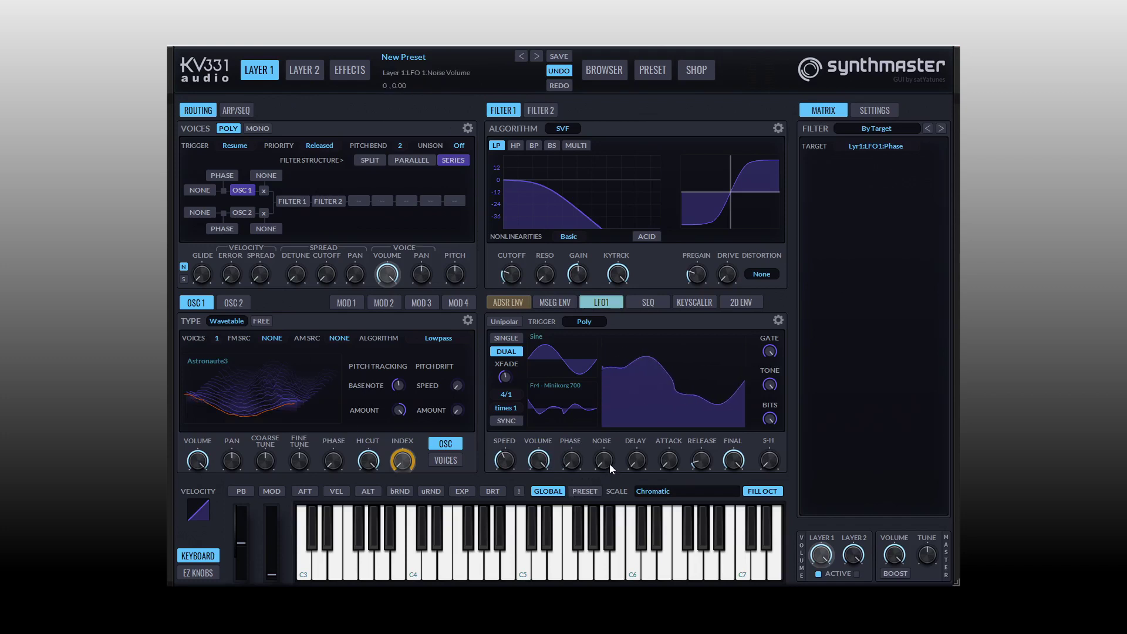
pyautogui.moveTo(609, 464); pyautogui.dragTo(605, 486)
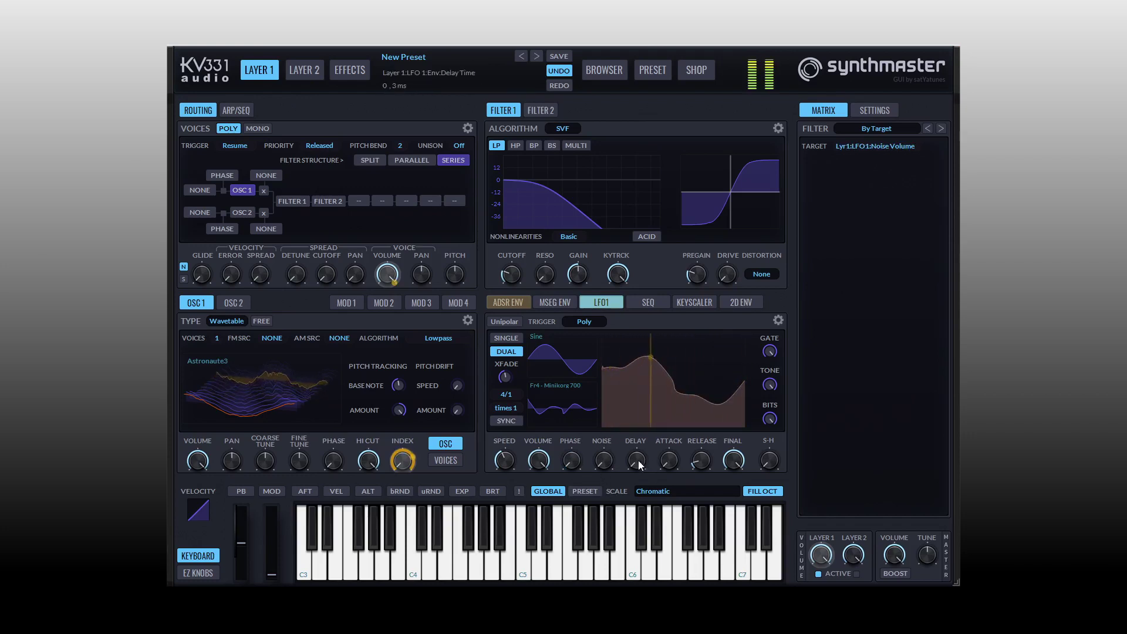
pyautogui.moveTo(638, 460); pyautogui.dragTo(674, 528)
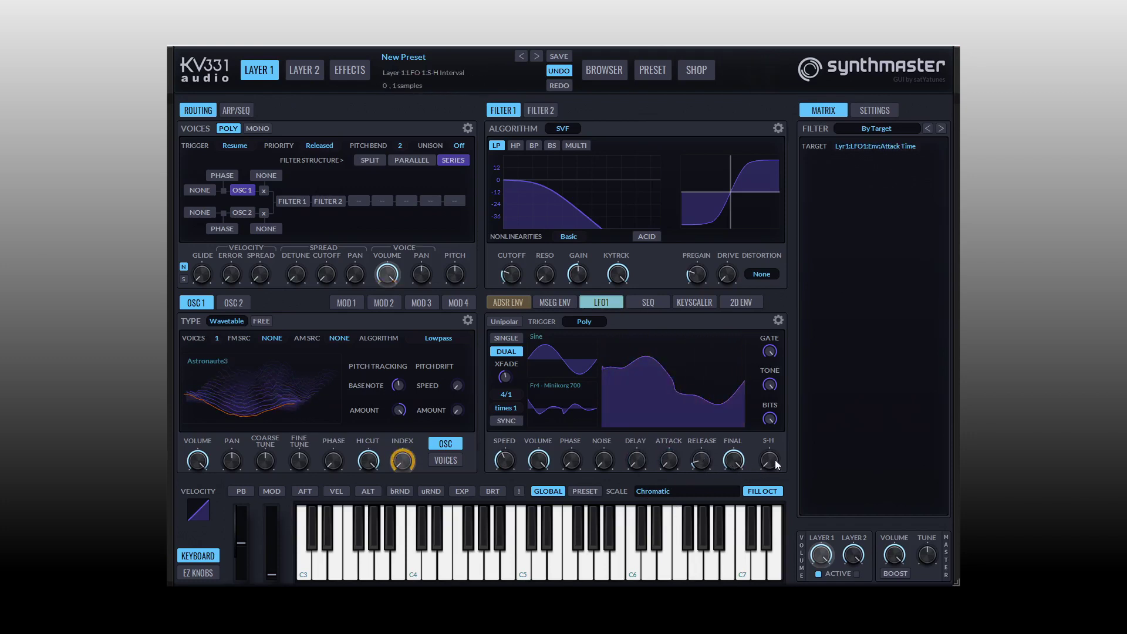
pyautogui.moveTo(776, 459); pyautogui.dragTo(770, 427)
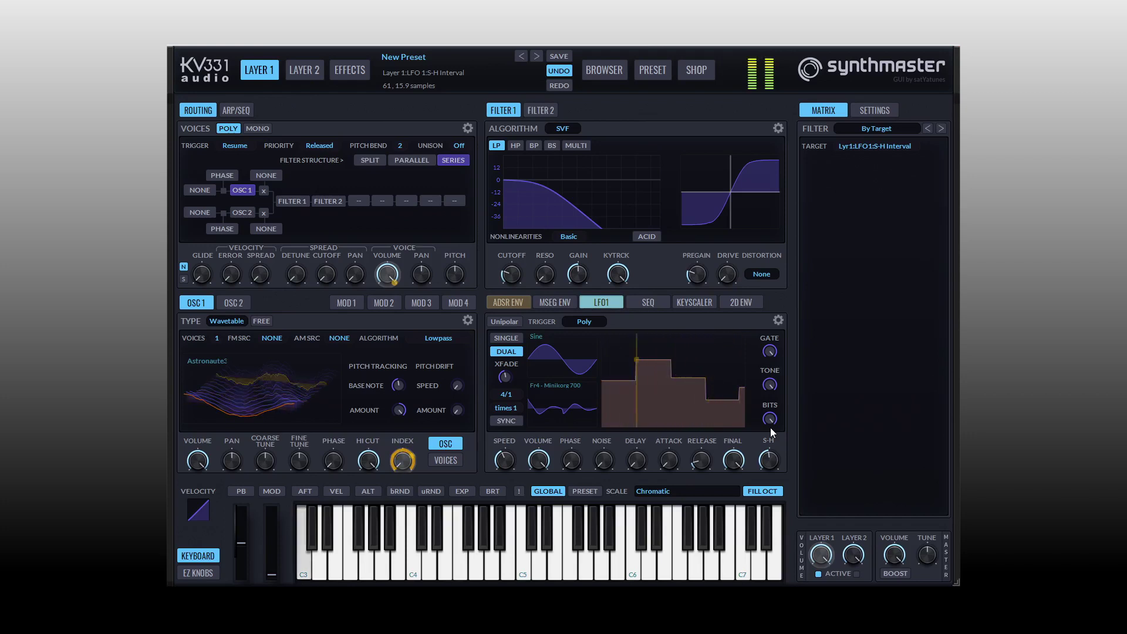
pyautogui.moveTo(769, 415)
pyautogui.moveTo(770, 419); pyautogui.dragTo(786, 339)
pyautogui.moveTo(768, 459); pyautogui.dragTo(798, 332)
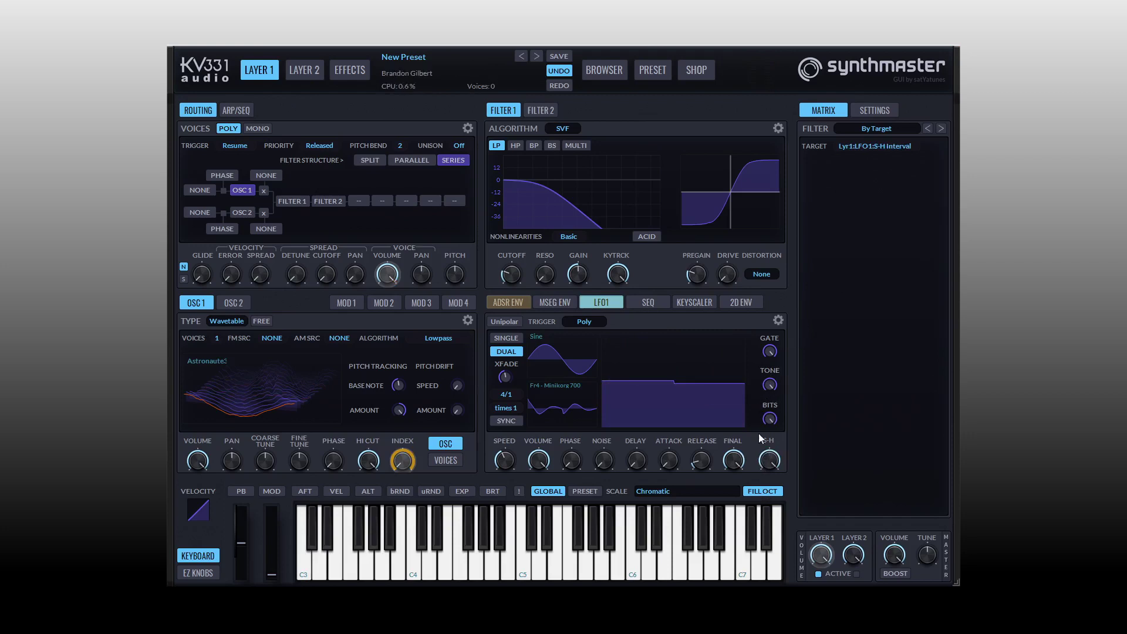
pyautogui.doubleClick(770, 464)
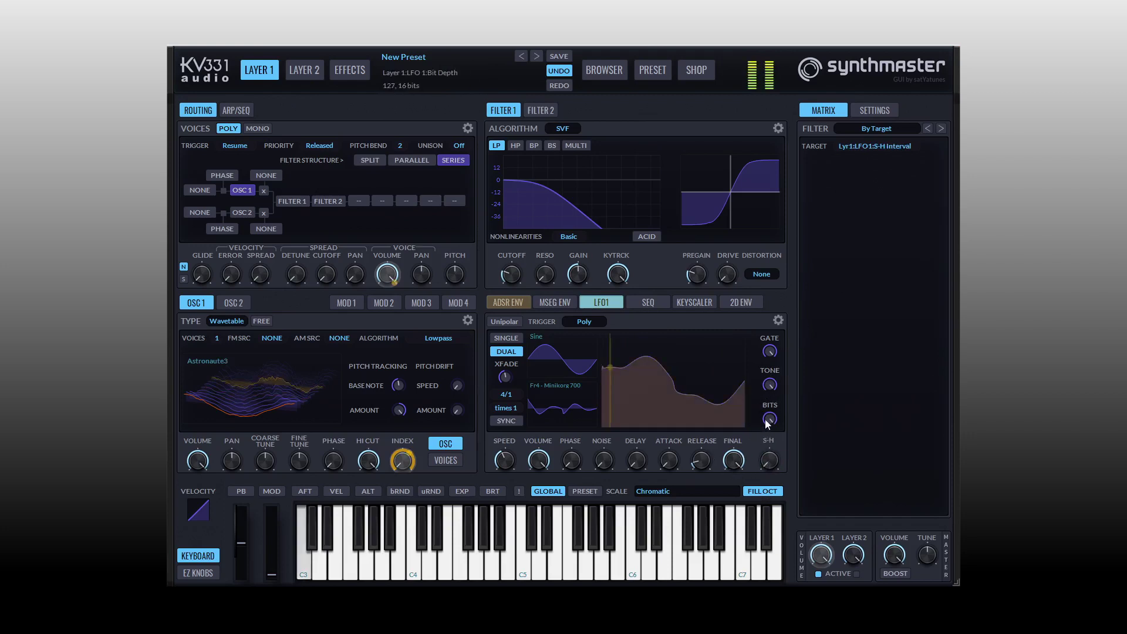
pyautogui.moveTo(765, 426)
pyautogui.mouseDown()
pyautogui.moveTo(771, 497)
pyautogui.moveTo(772, 437)
pyautogui.mouseUp()
pyautogui.moveTo(773, 386); pyautogui.dragTo(770, 448)
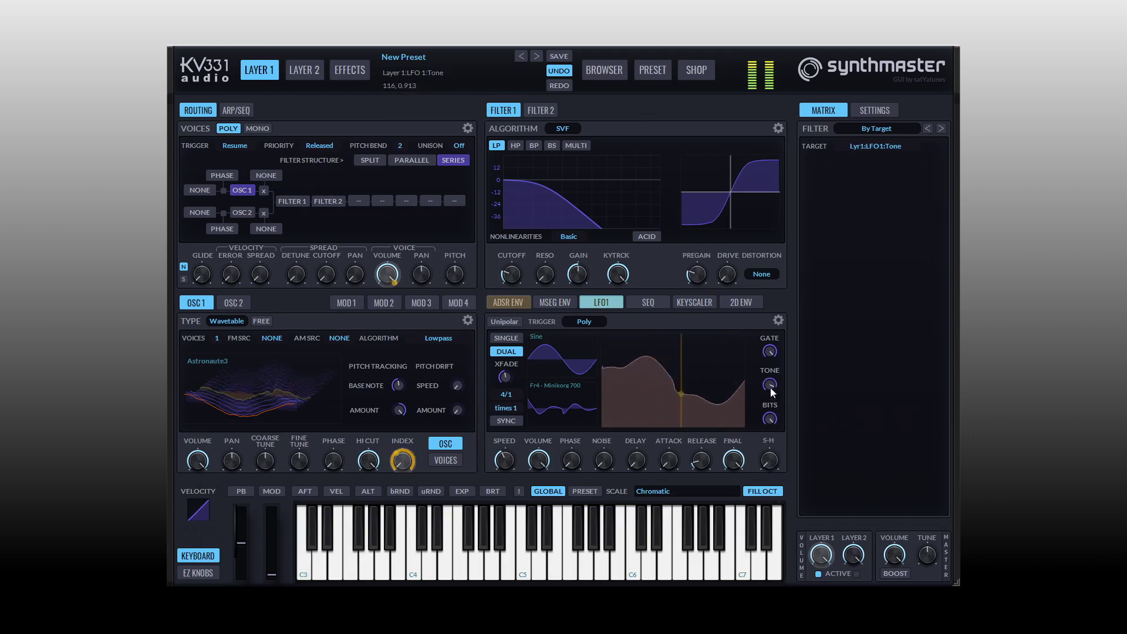
pyautogui.moveTo(771, 354); pyautogui.dragTo(768, 412)
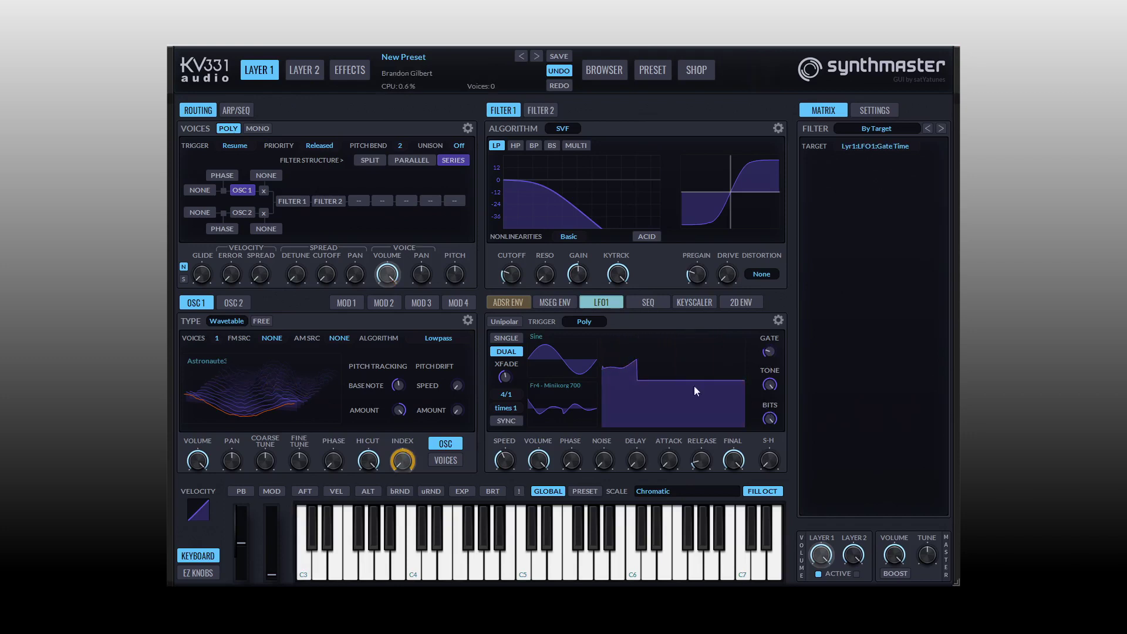
# Sync LFO 1 to the tempo, keeping the 4/1 beat multiplier
pyautogui.click(505, 421)
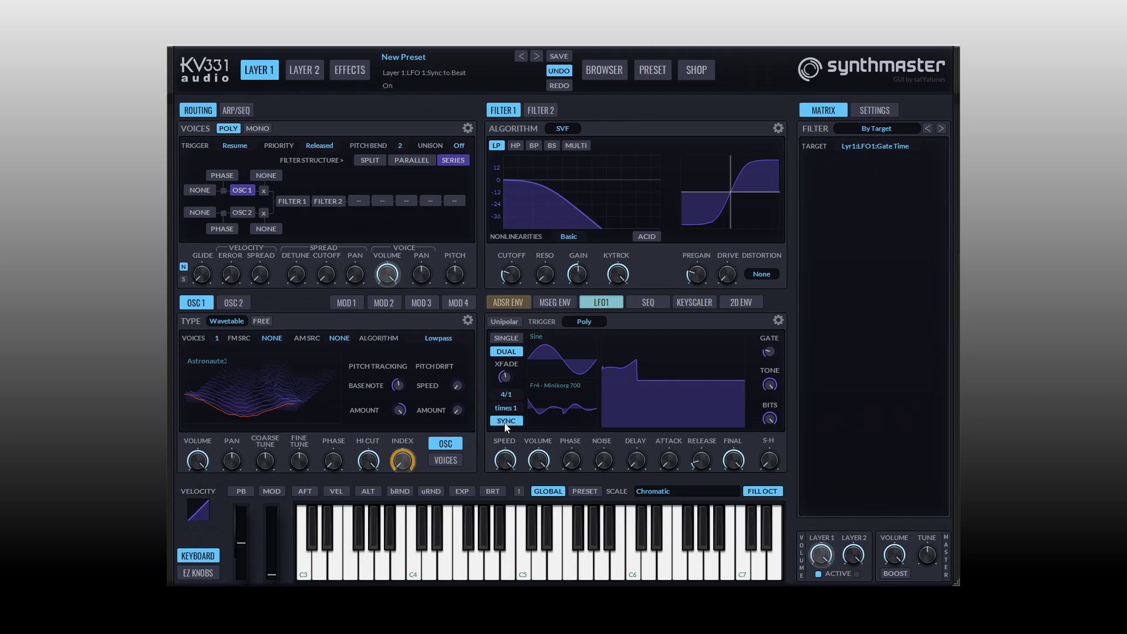
pyautogui.click(505, 396)
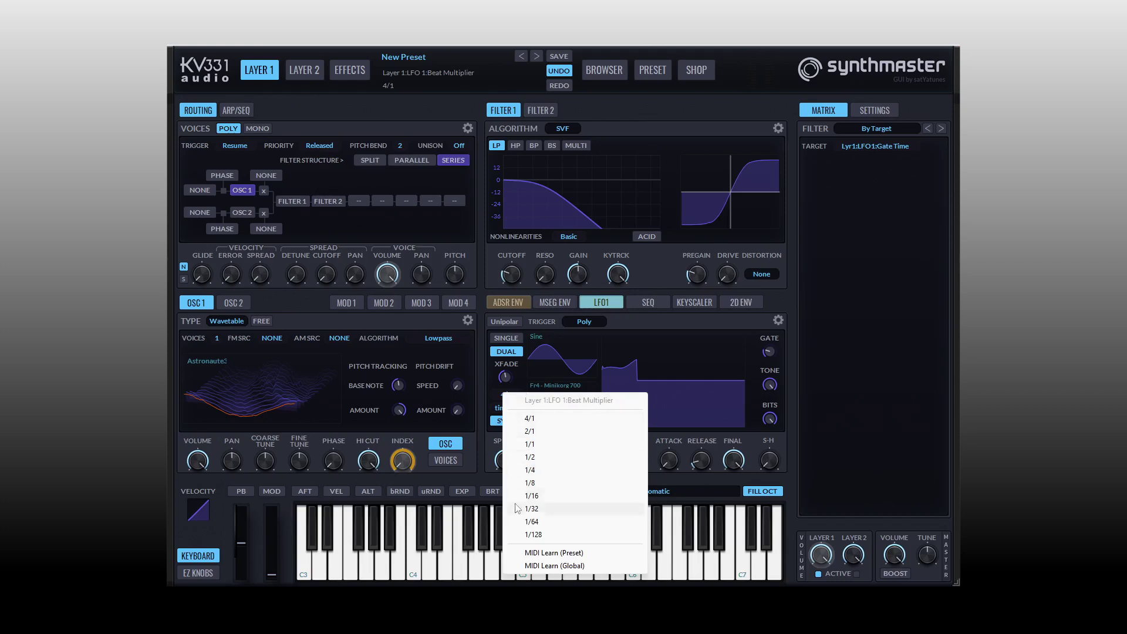
pyautogui.click(487, 396)
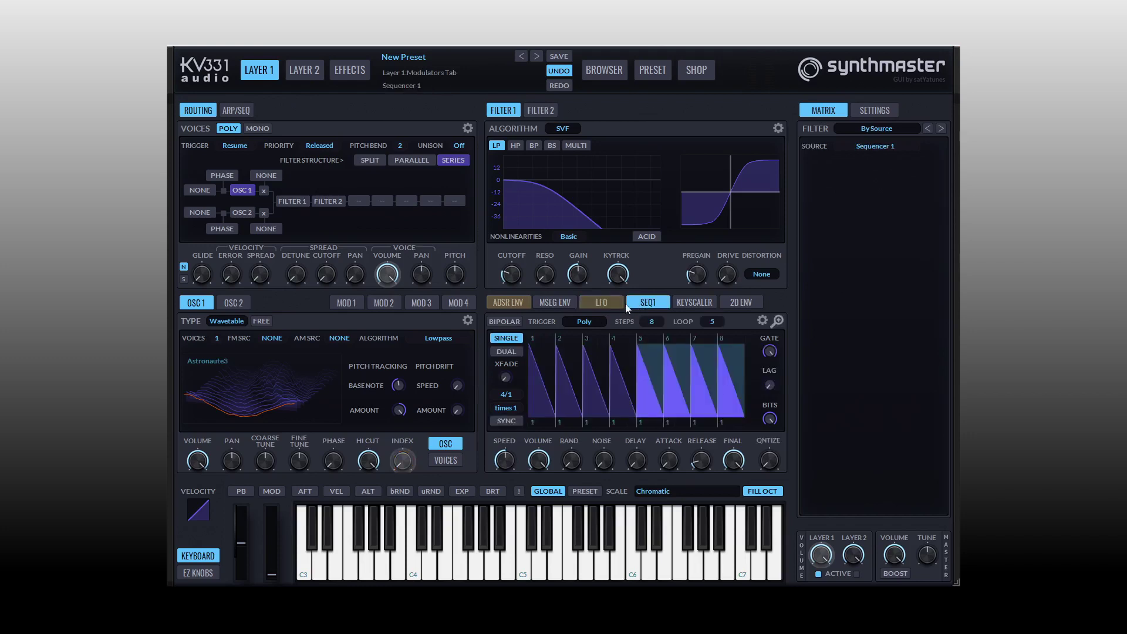
# Check LFO 1's matrix routing and turn GATE to its maximum, 127 (1.00)
pyautogui.click(605, 304)
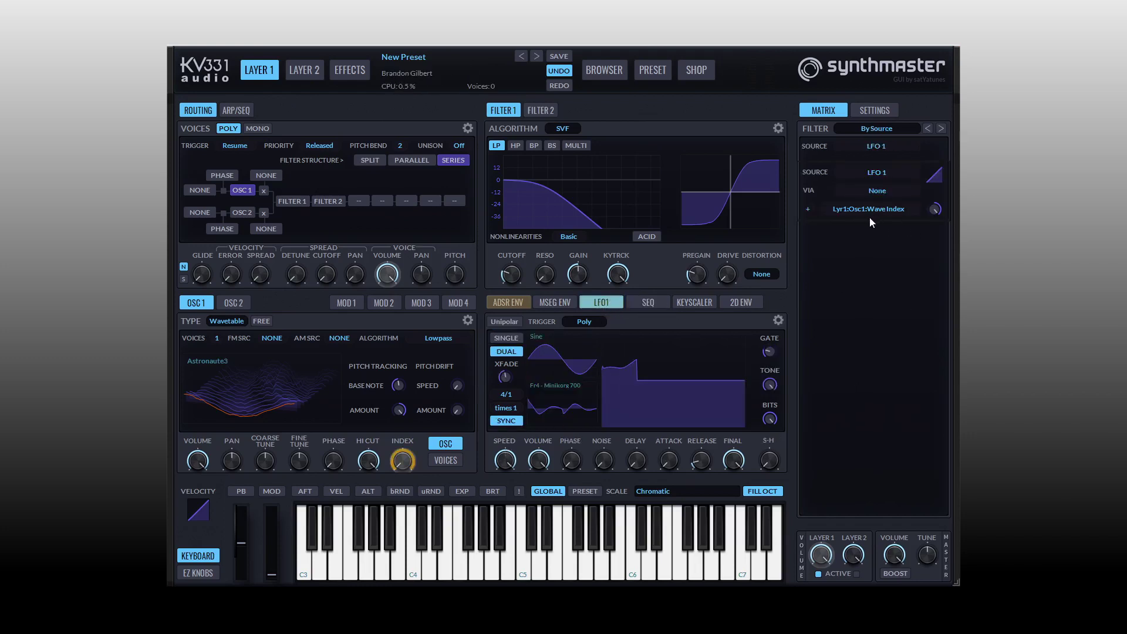
pyautogui.click(808, 211)
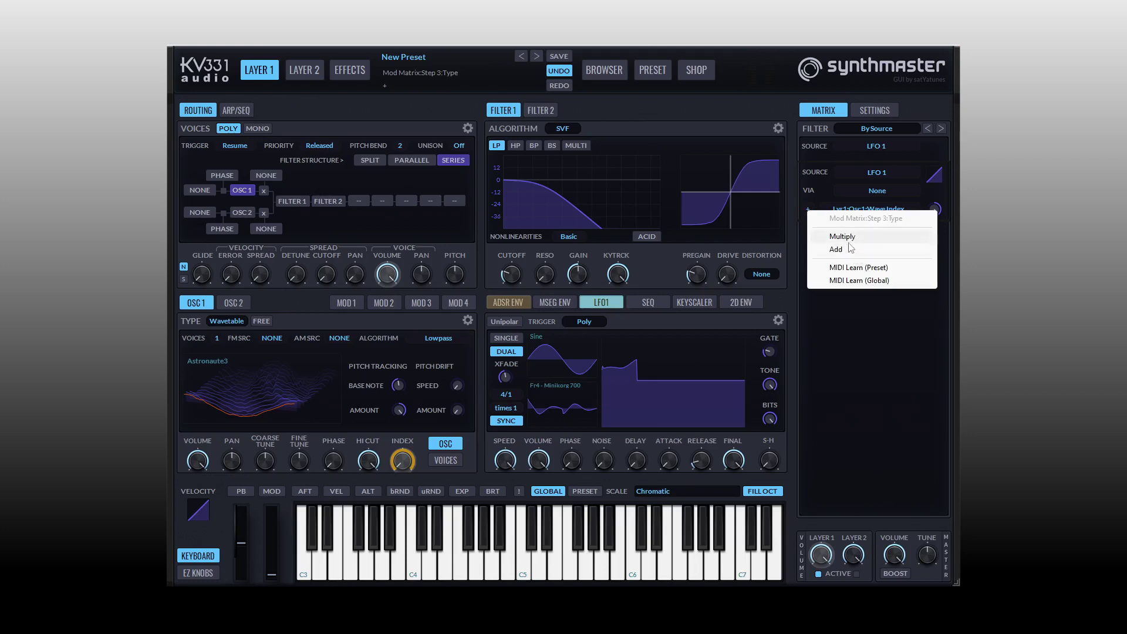
pyautogui.click(826, 344)
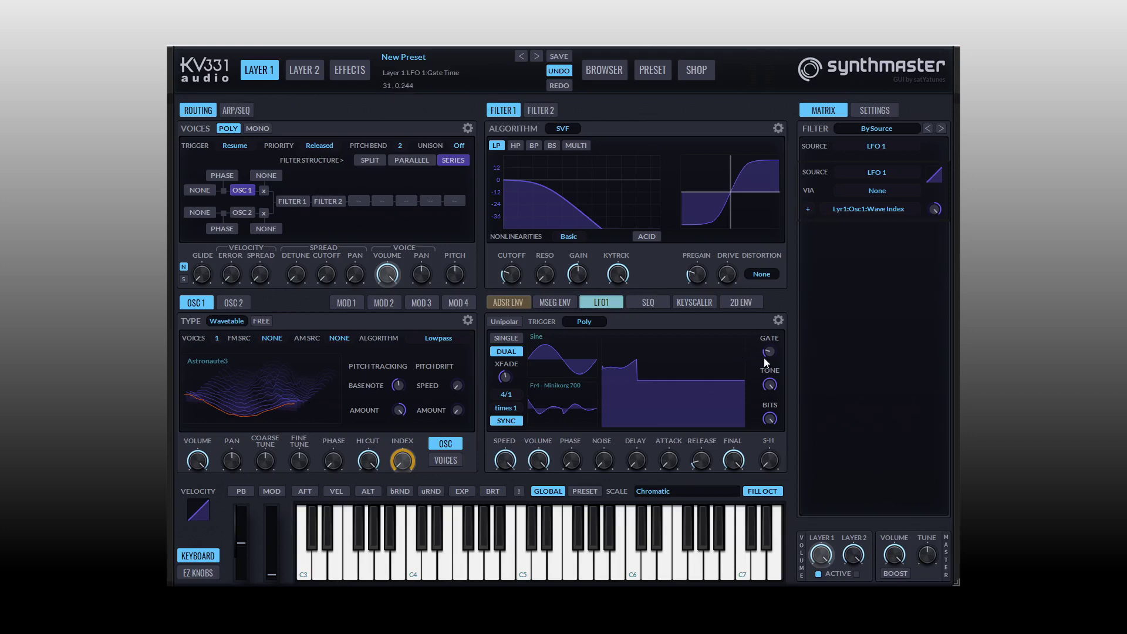
pyautogui.moveTo(768, 356); pyautogui.dragTo(770, 353)
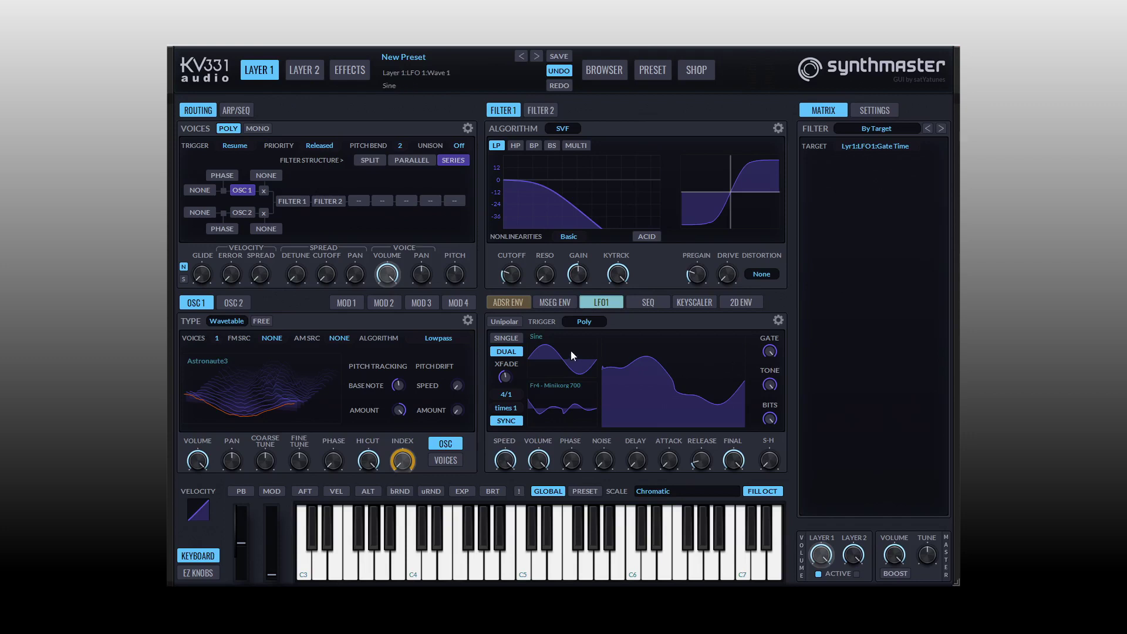
# Route MSEG1 to Filter 1 cutoff and set the modulation amount to about 76.6
pyautogui.click(554, 304)
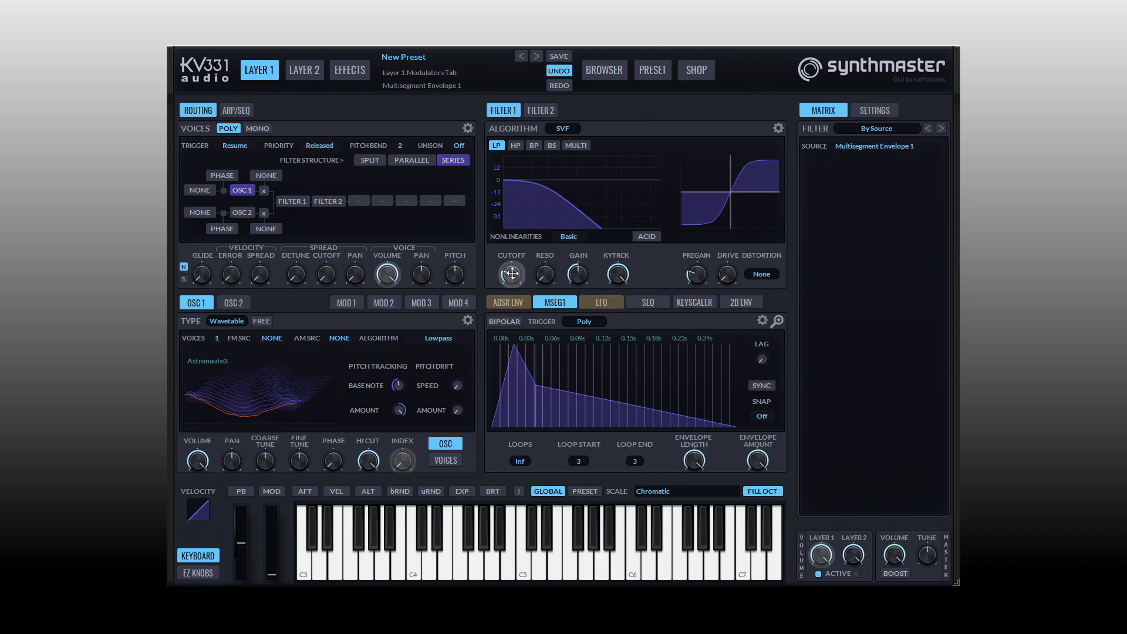
pyautogui.moveTo(511, 273); pyautogui.dragTo(512, 274)
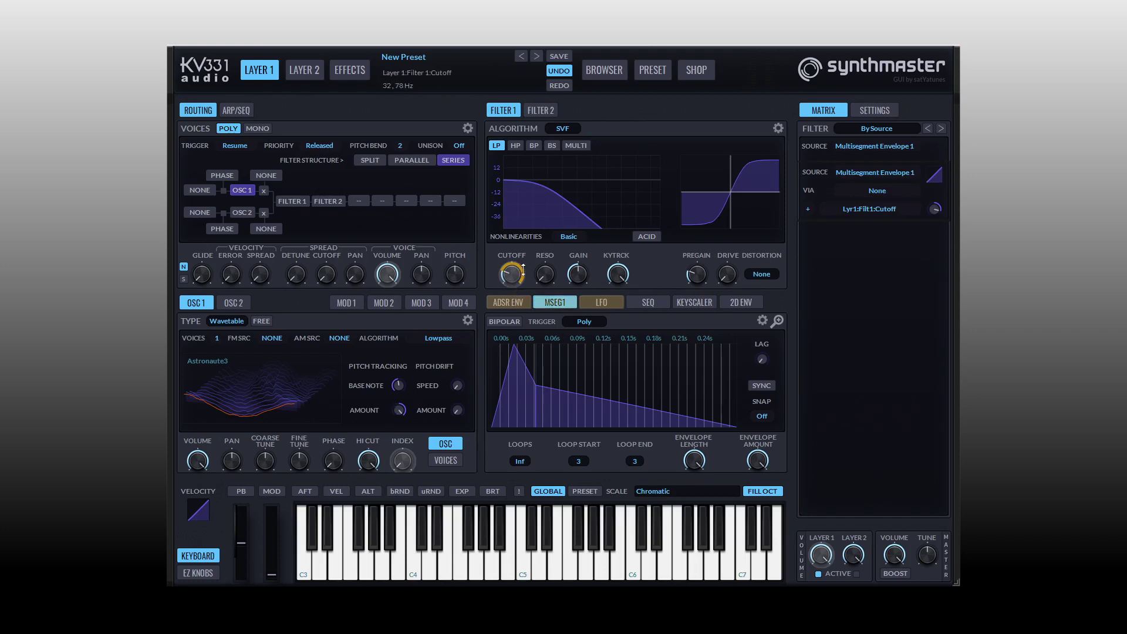
pyautogui.moveTo(523, 270)
pyautogui.mouseDown()
pyautogui.moveTo(523, 286)
pyautogui.moveTo(516, 275)
pyautogui.mouseUp()
pyautogui.moveTo(941, 218)
pyautogui.mouseDown()
pyautogui.moveTo(933, 200)
pyautogui.moveTo(926, 262)
pyautogui.moveTo(925, 227)
pyautogui.mouseUp()
# Add and move MSEG1 envelope points to form three peaks
pyautogui.moveTo(619, 412)
pyautogui.moveTo(526, 344)
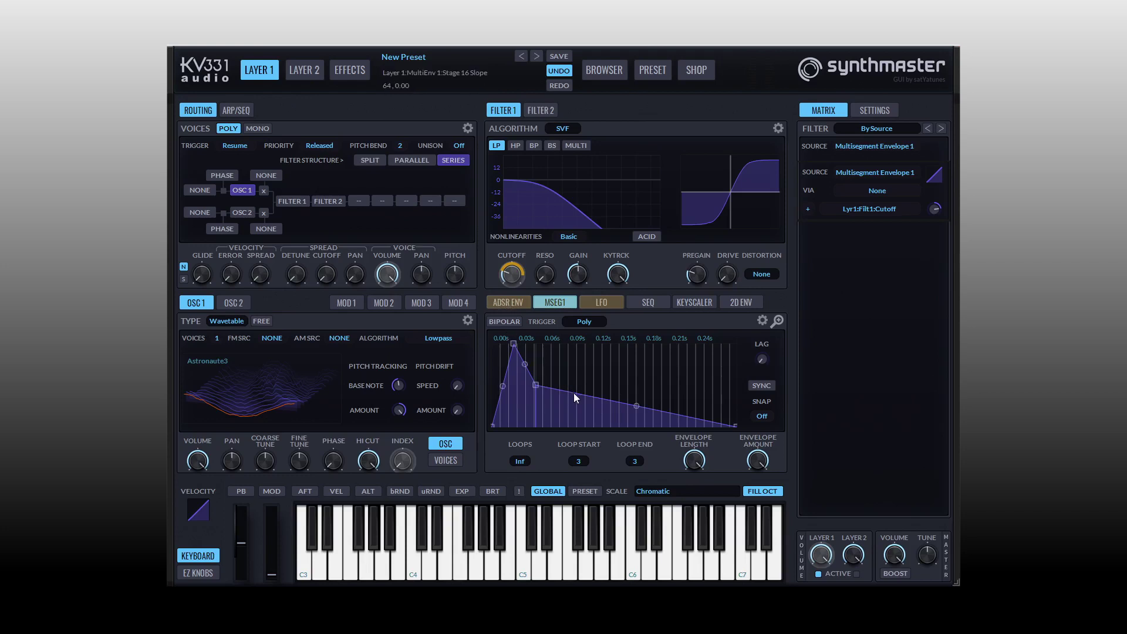
pyautogui.moveTo(579, 395); pyautogui.dragTo(630, 359)
pyautogui.moveTo(574, 394); pyautogui.dragTo(535, 415)
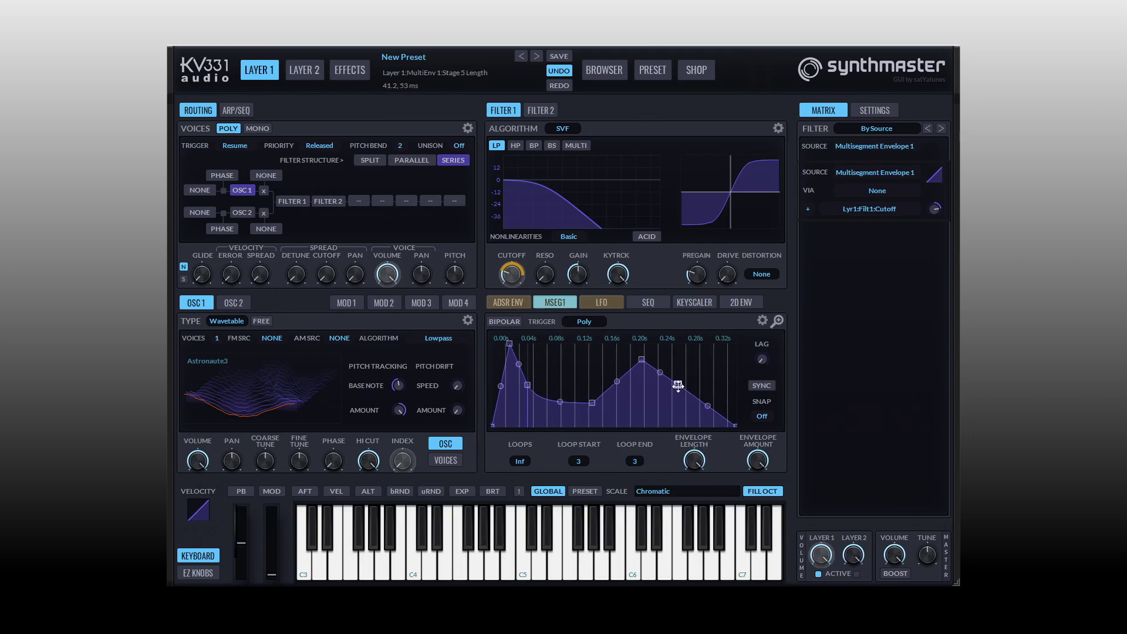
pyautogui.moveTo(677, 385); pyautogui.dragTo(608, 411)
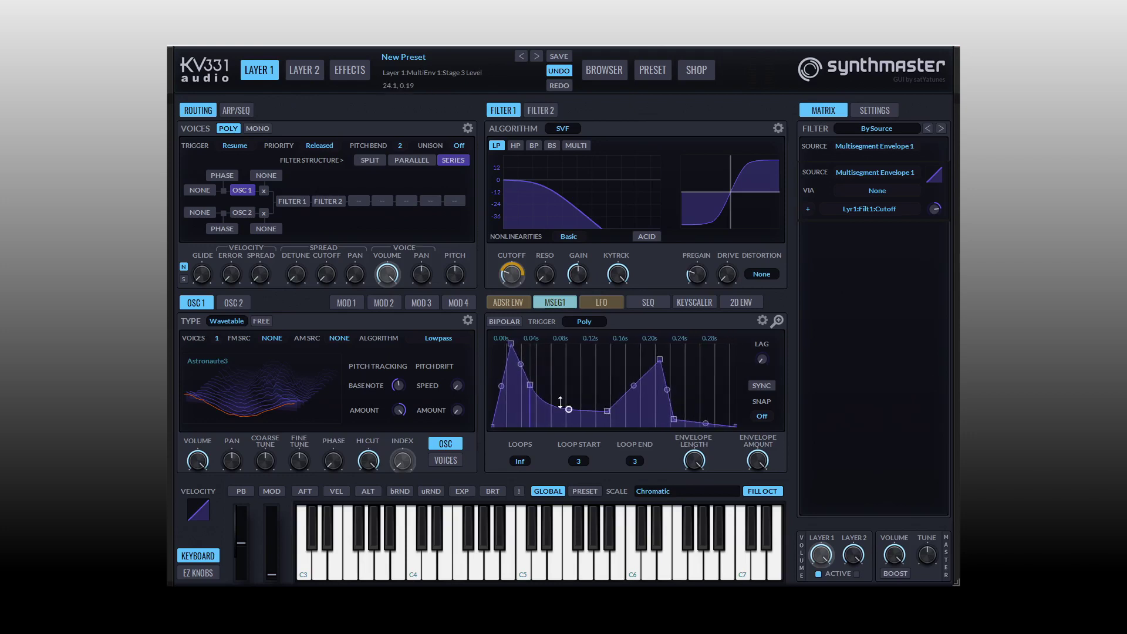
pyautogui.moveTo(530, 386); pyautogui.dragTo(554, 395)
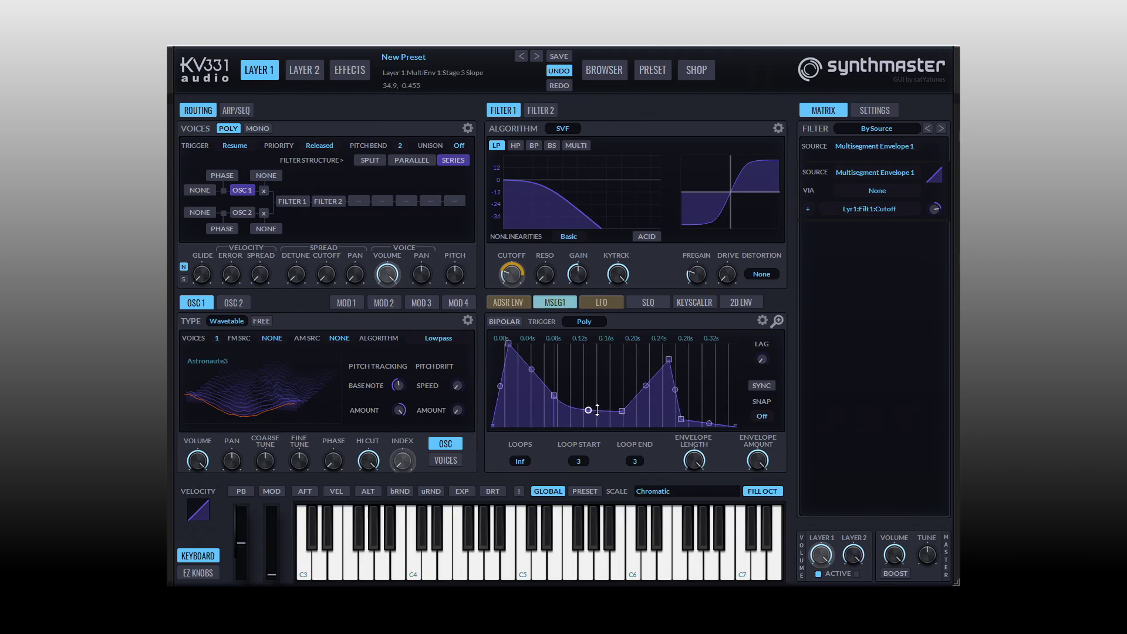
pyautogui.moveTo(593, 410); pyautogui.dragTo(589, 350)
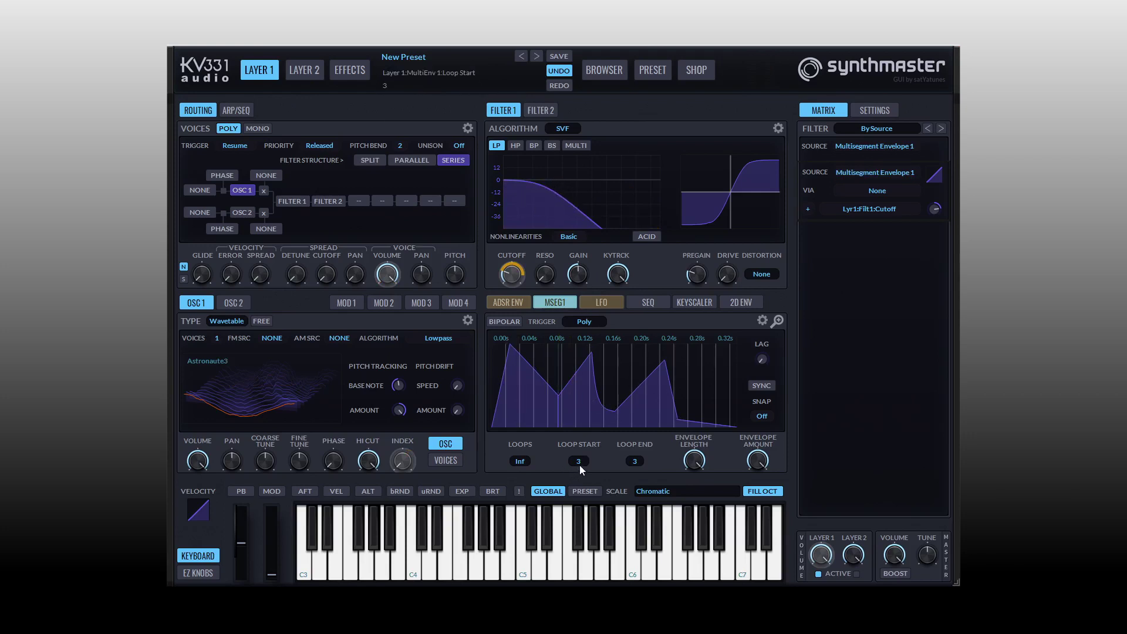
# Set the envelope loop to run from point 1 to point 7
pyautogui.scroll(-2, 579, 464)
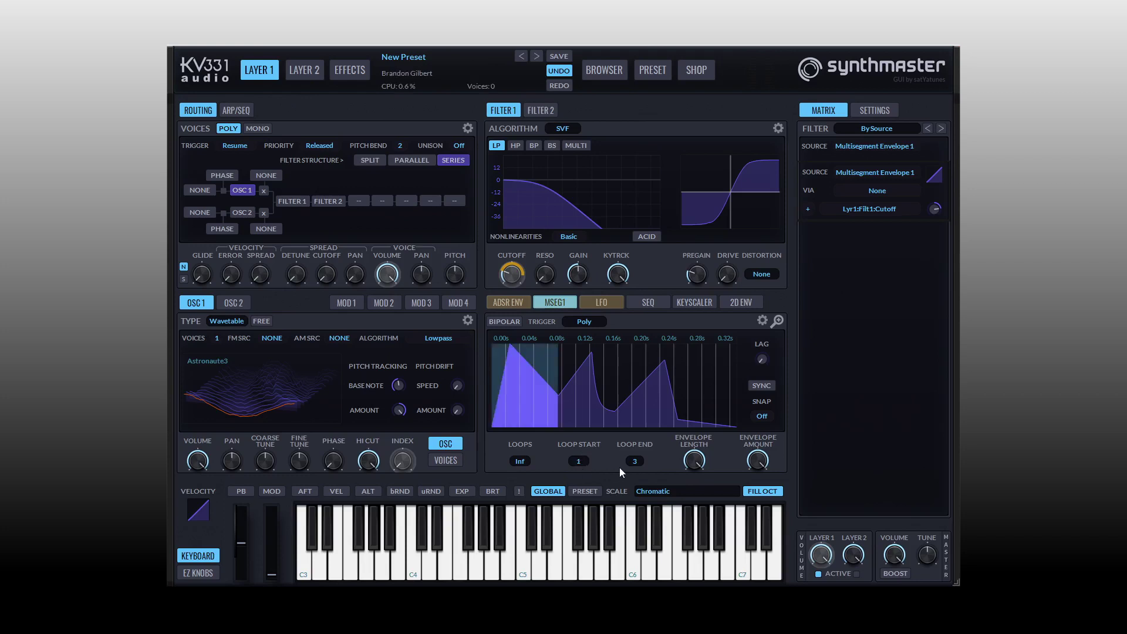
pyautogui.scroll(2, 636, 466)
pyautogui.scroll(2, 636, 466)
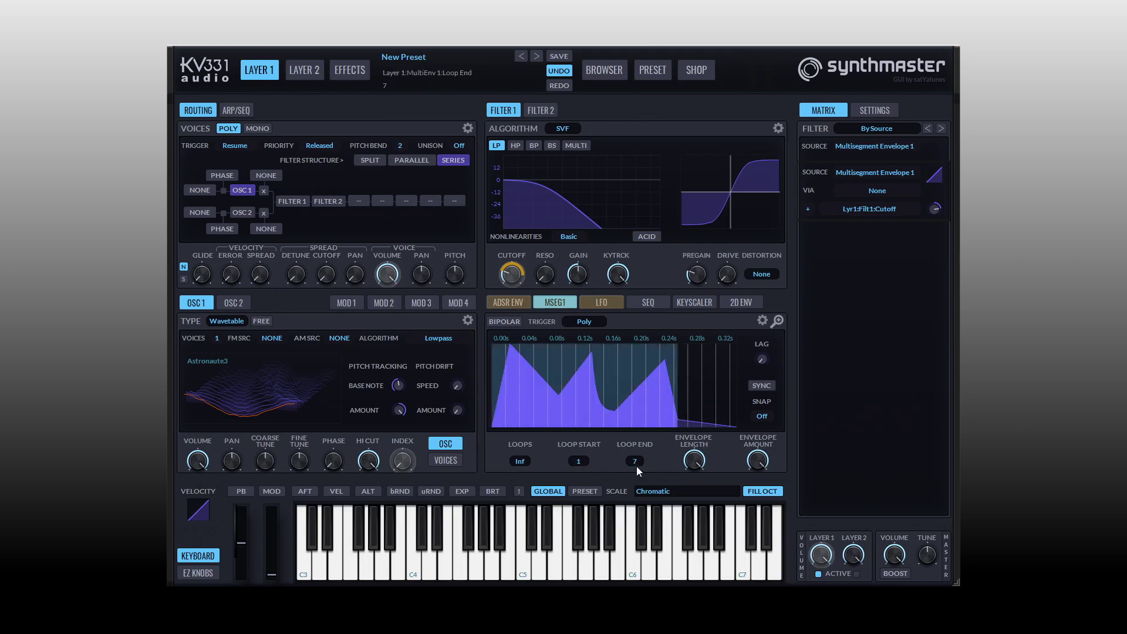
pyautogui.moveTo(519, 410)
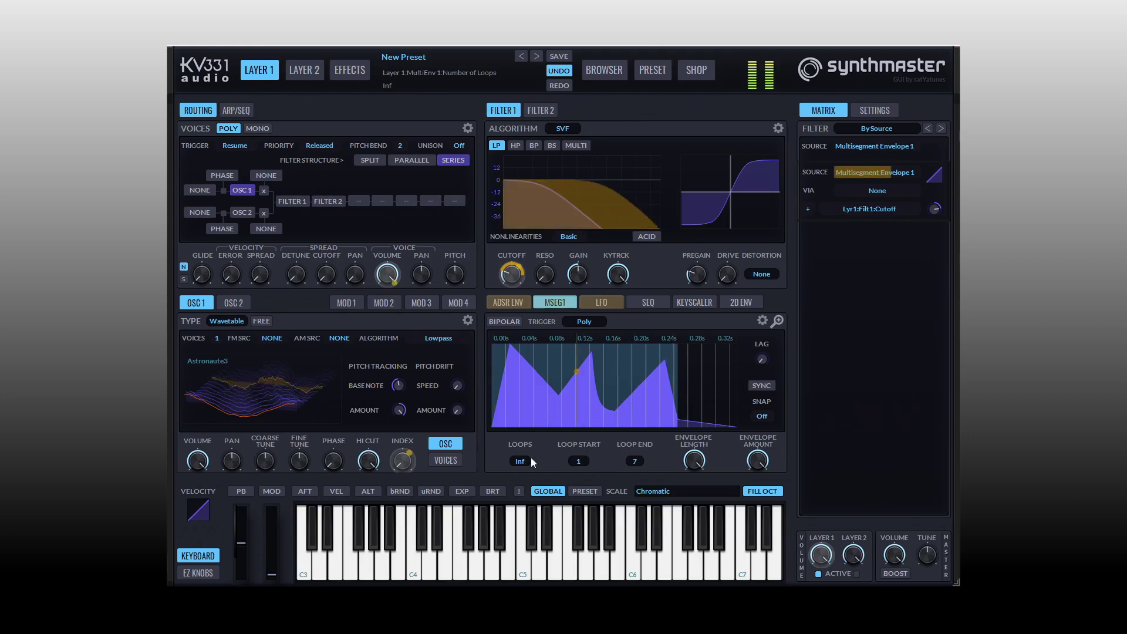
pyautogui.moveTo(561, 381)
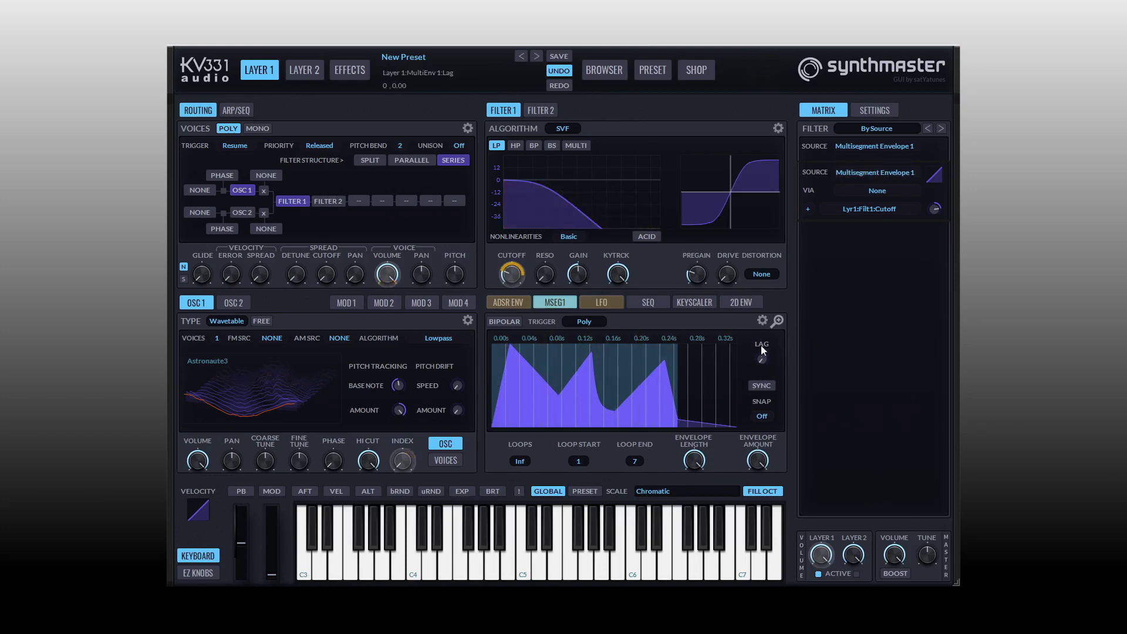
# In the enlarged MSEG editor, turn beat sync on and lower ENV AMOUNT to about a quarter
pyautogui.click(777, 321)
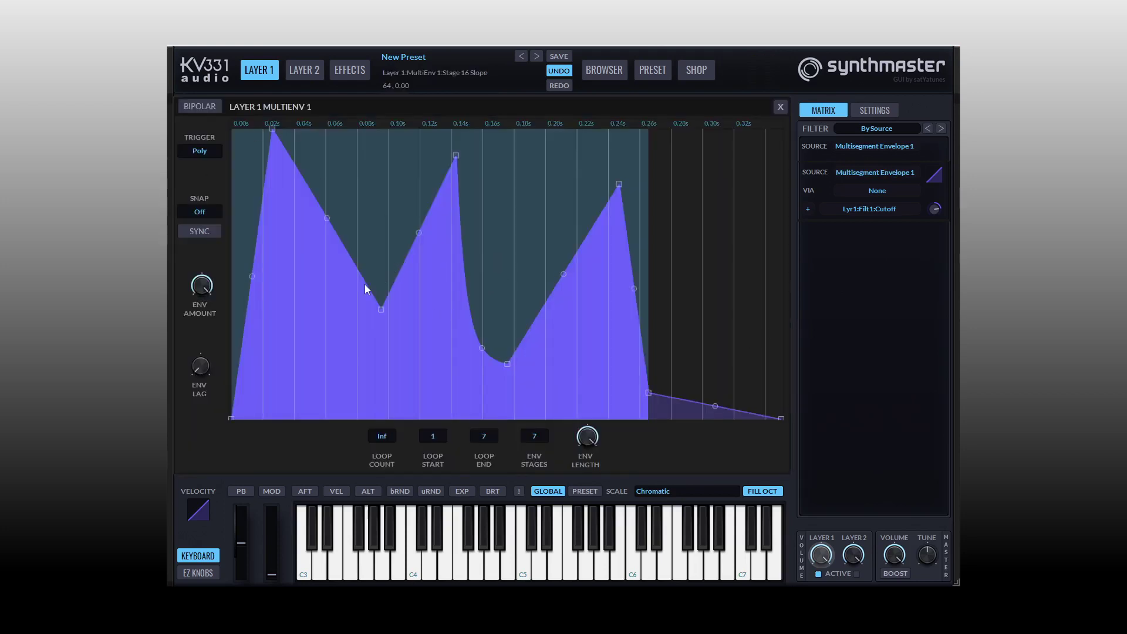
pyautogui.click(198, 232)
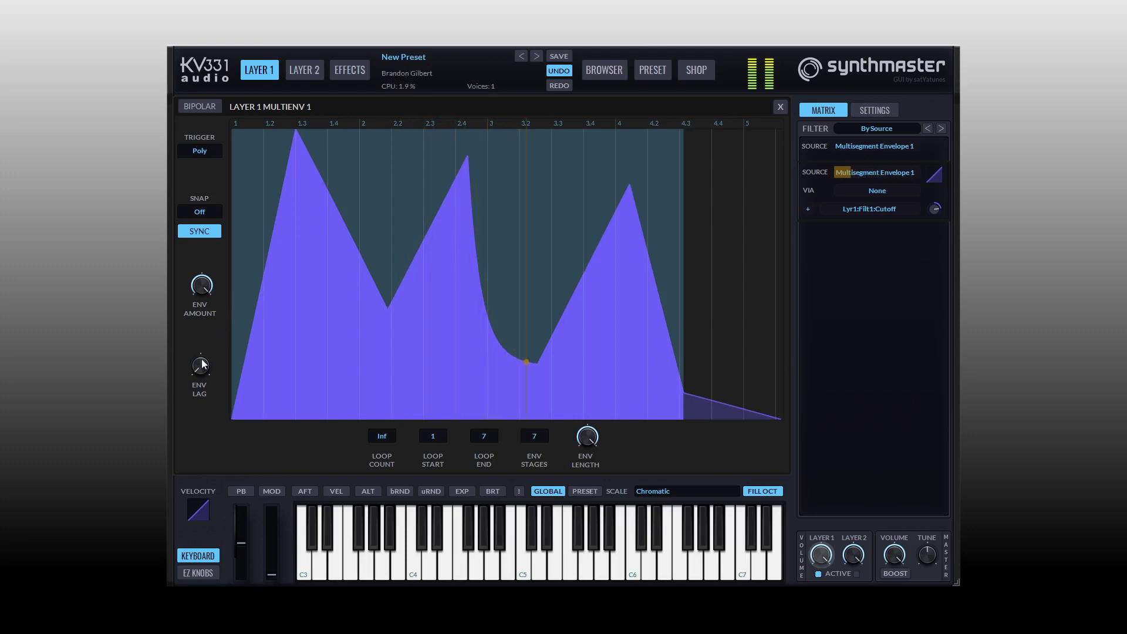
pyautogui.click(198, 289)
pyautogui.moveTo(199, 289); pyautogui.dragTo(203, 209)
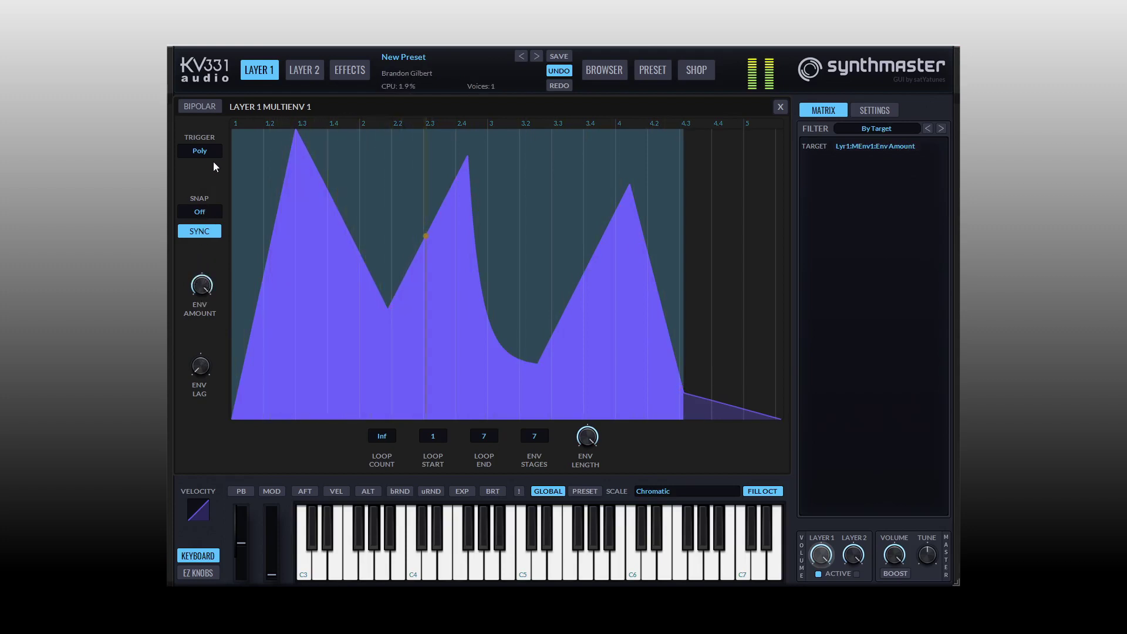
# Snap envelope points to 1/16, turn sync off, and set Loop Count to 5
pyautogui.click(202, 209)
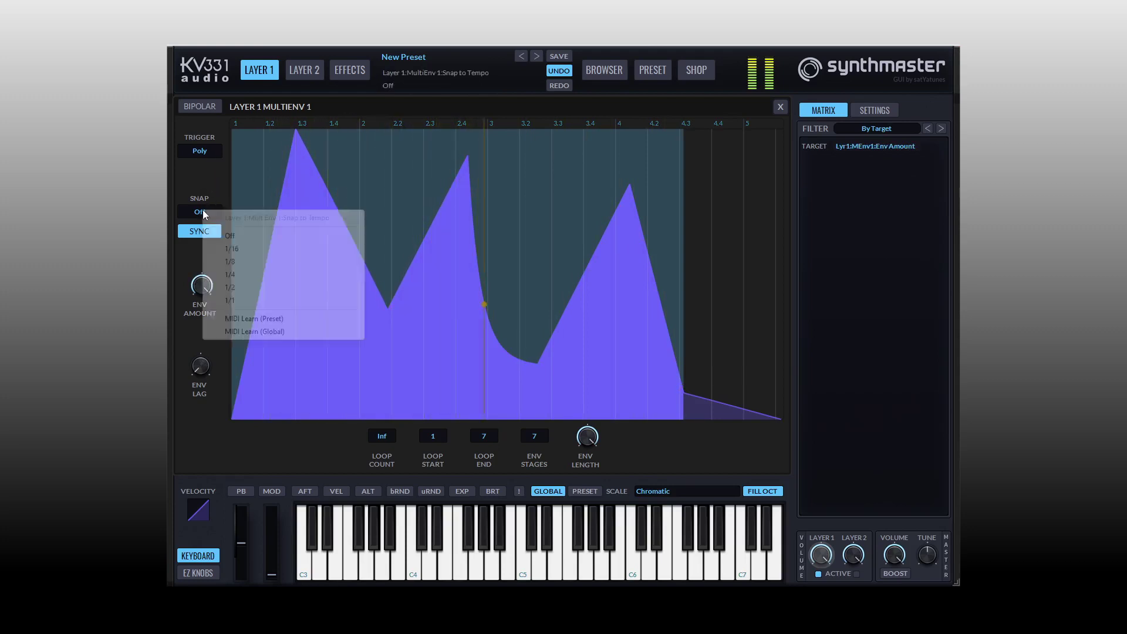
pyautogui.click(246, 281)
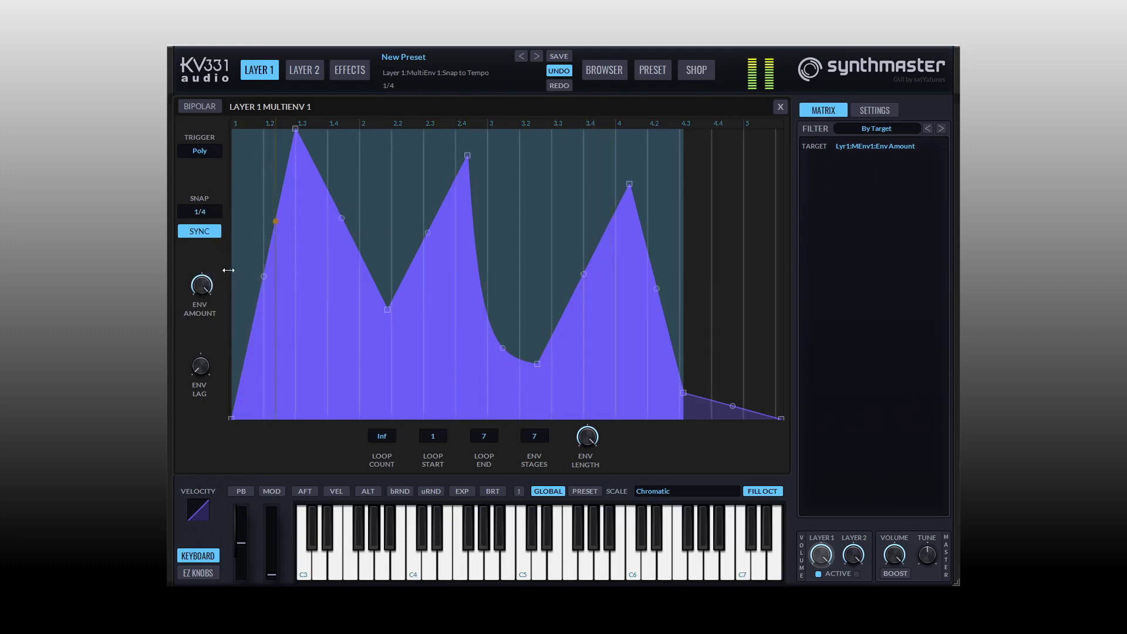
pyautogui.click(199, 211)
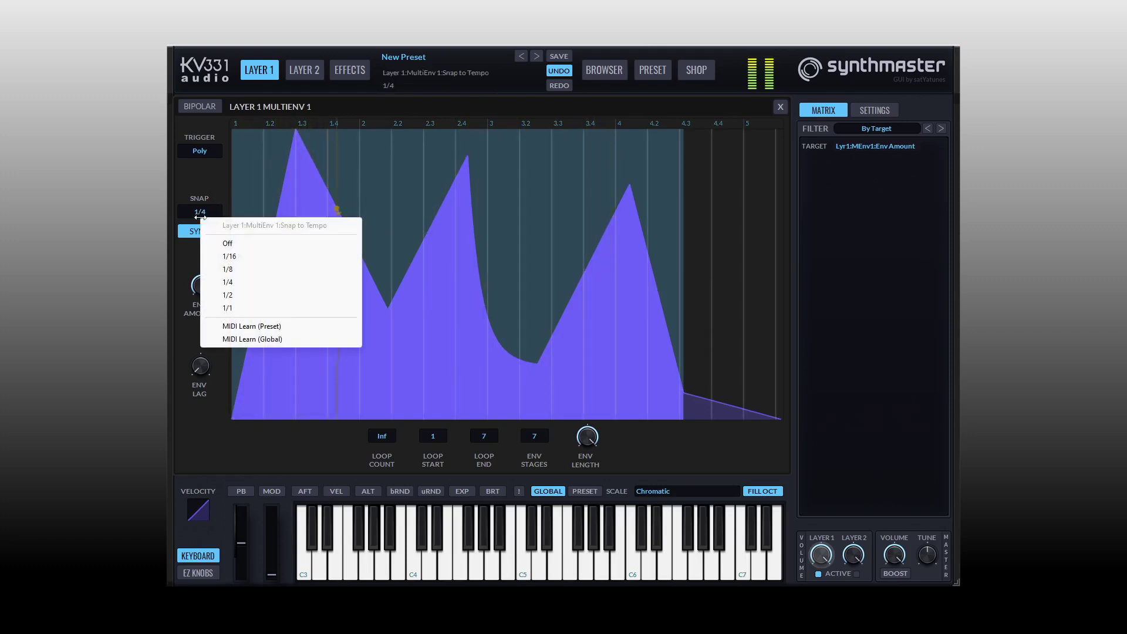
pyautogui.click(240, 254)
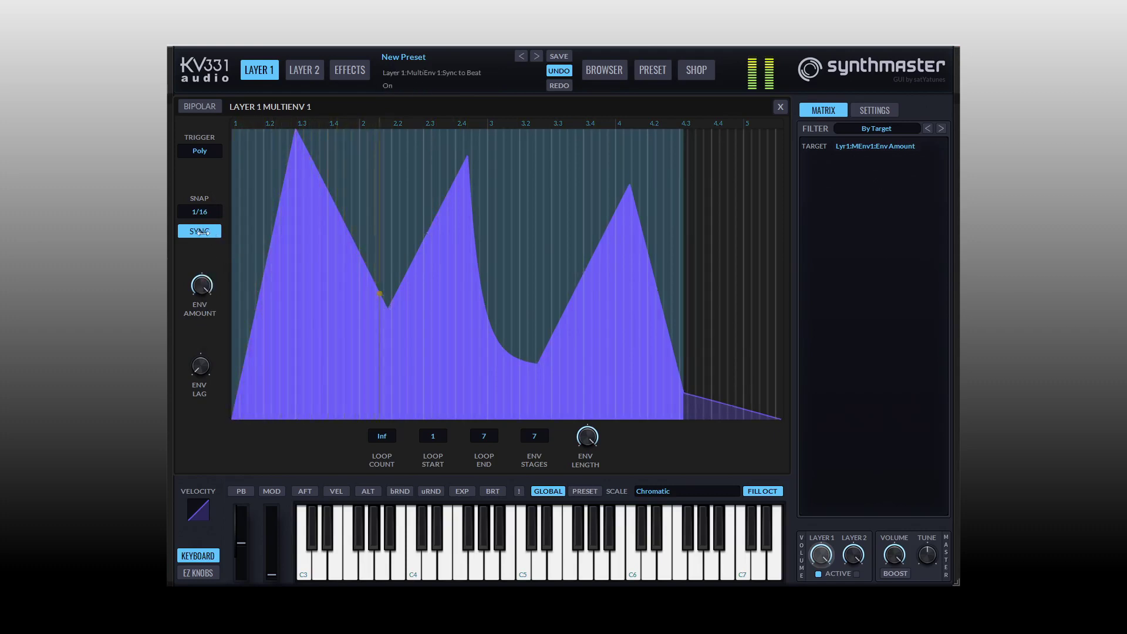
pyautogui.click(211, 235)
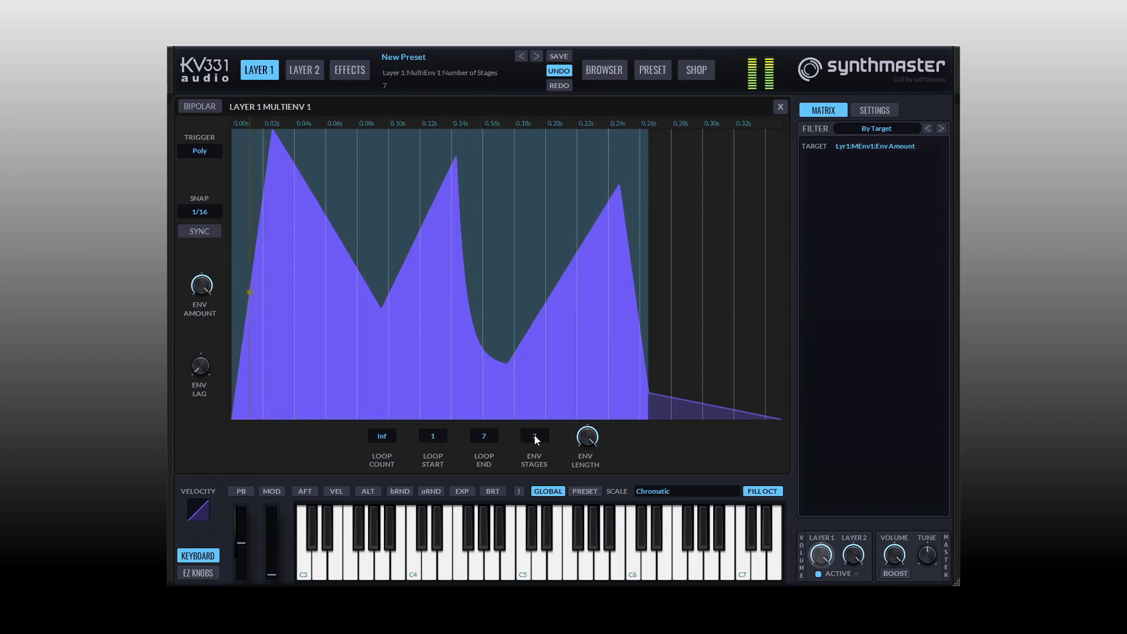
pyautogui.click(380, 437)
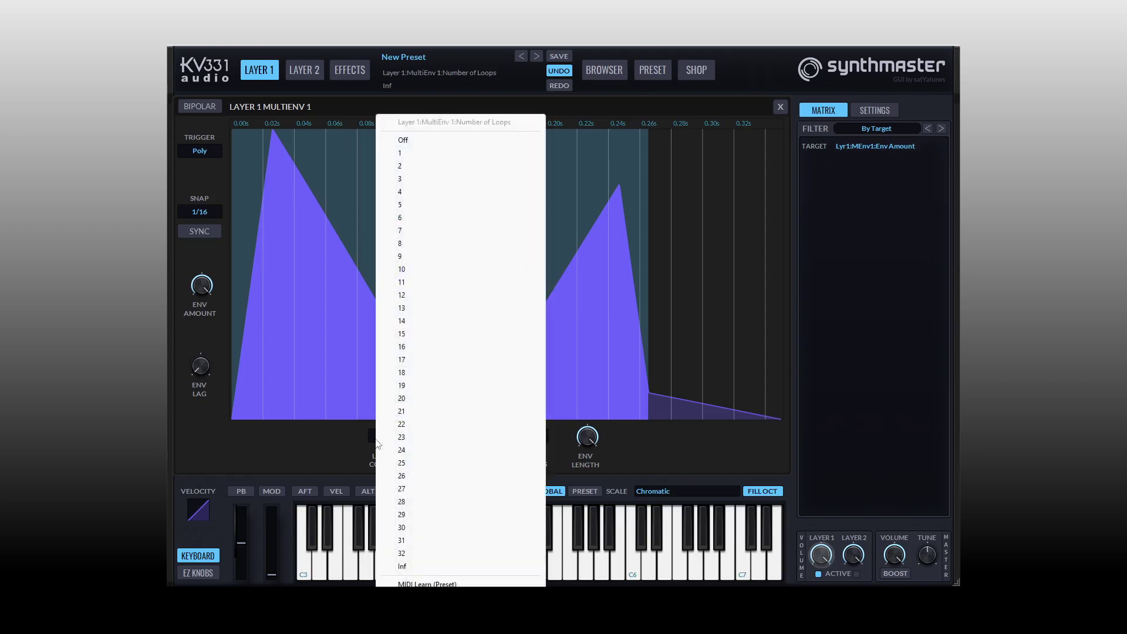
pyautogui.click(422, 205)
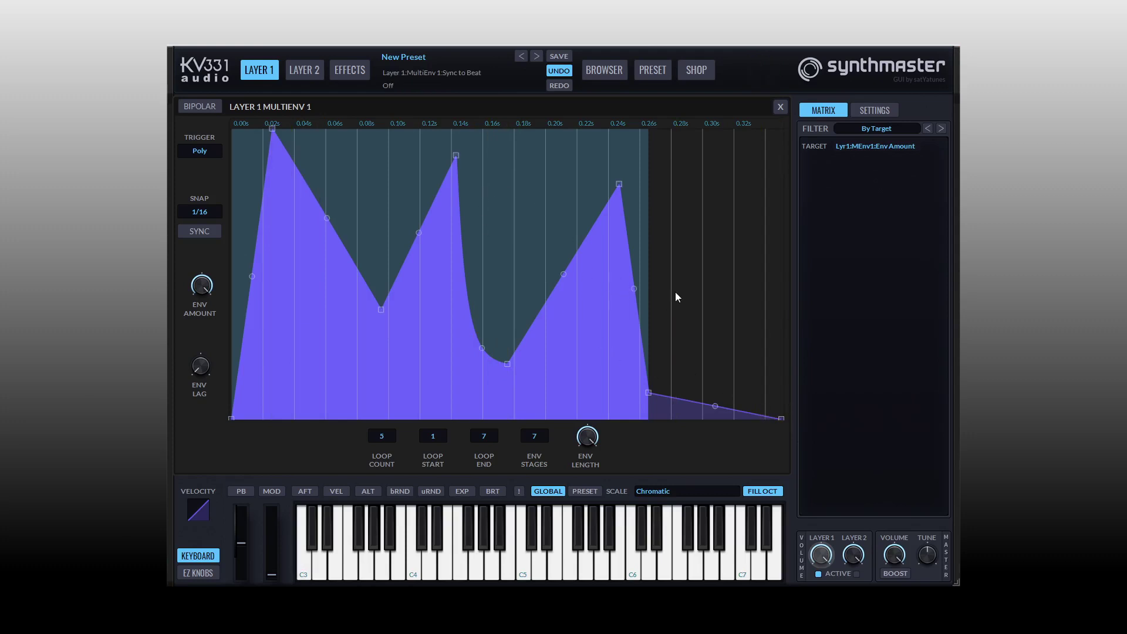
# Keep the envelope unipolar and bend stages 5, 3 and 2 into concave curves
pyautogui.click(196, 109)
pyautogui.click(198, 107)
pyautogui.moveTo(563, 274); pyautogui.dragTo(548, 324)
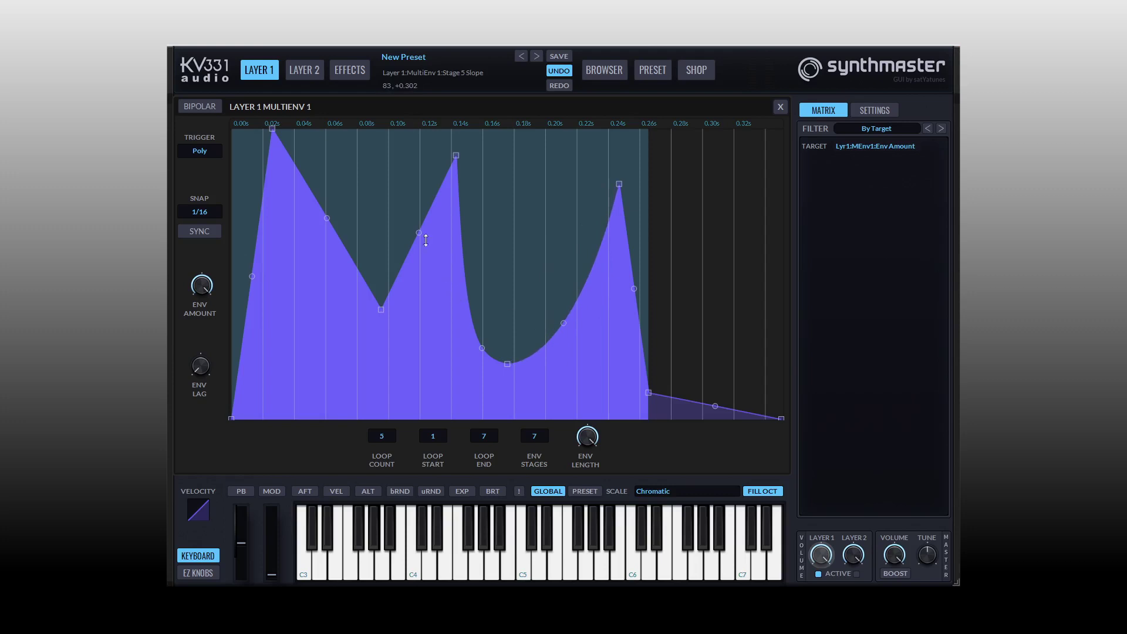
pyautogui.moveTo(419, 231); pyautogui.dragTo(419, 300)
pyautogui.moveTo(327, 219); pyautogui.dragTo(291, 289)
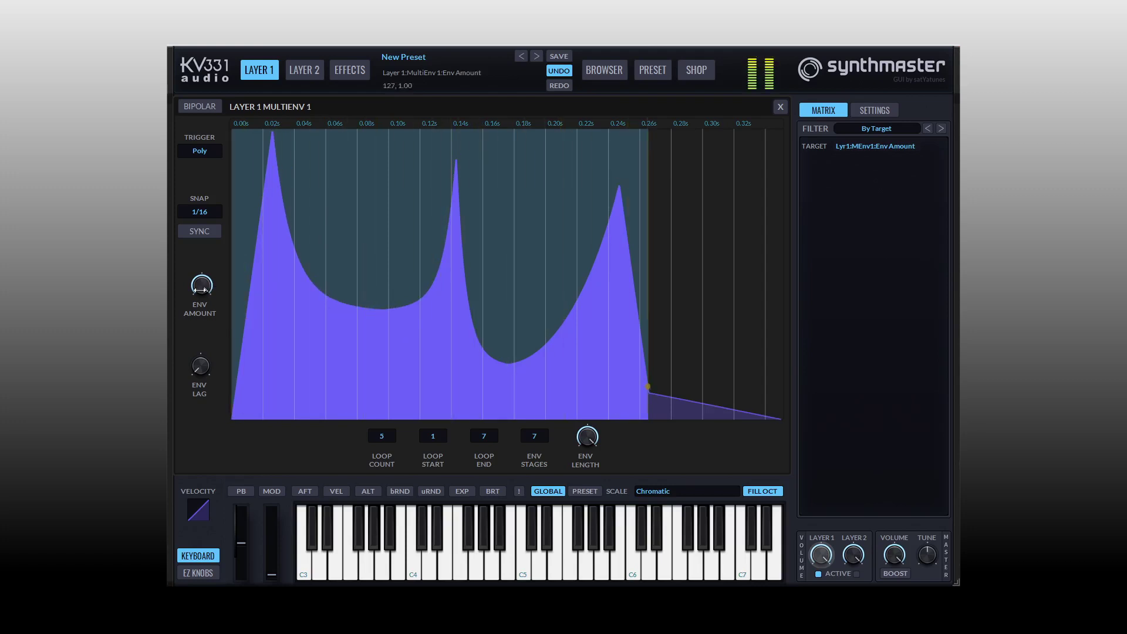
# Lower ENV AMOUNT to about 0.4, sync to beat, close the editor, and drop cutoff to about 33 Hz
pyautogui.moveTo(196, 284)
pyautogui.mouseDown()
pyautogui.moveTo(195, 330)
pyautogui.moveTo(199, 284)
pyautogui.mouseUp()
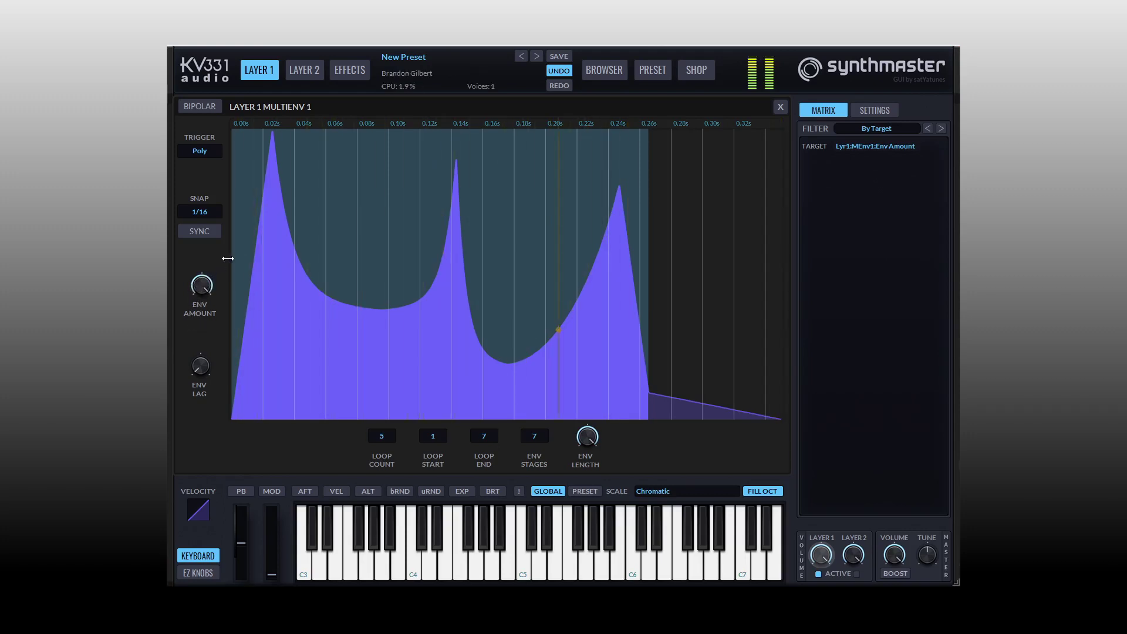
pyautogui.click(199, 232)
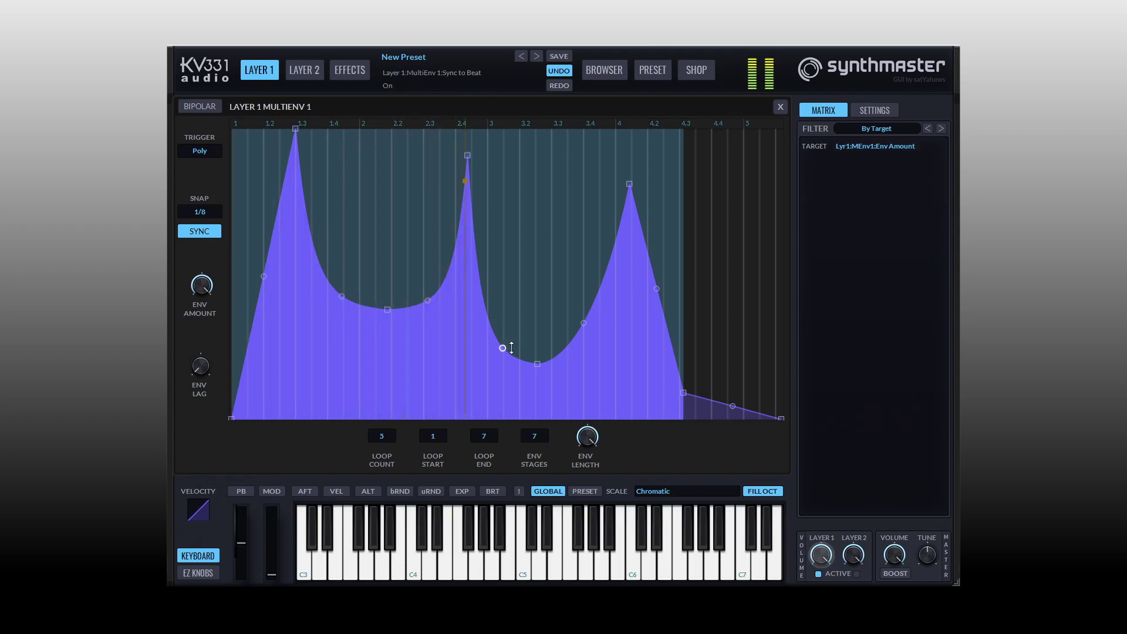
pyautogui.click(779, 106)
pyautogui.moveTo(652, 234); pyautogui.dragTo(528, 246)
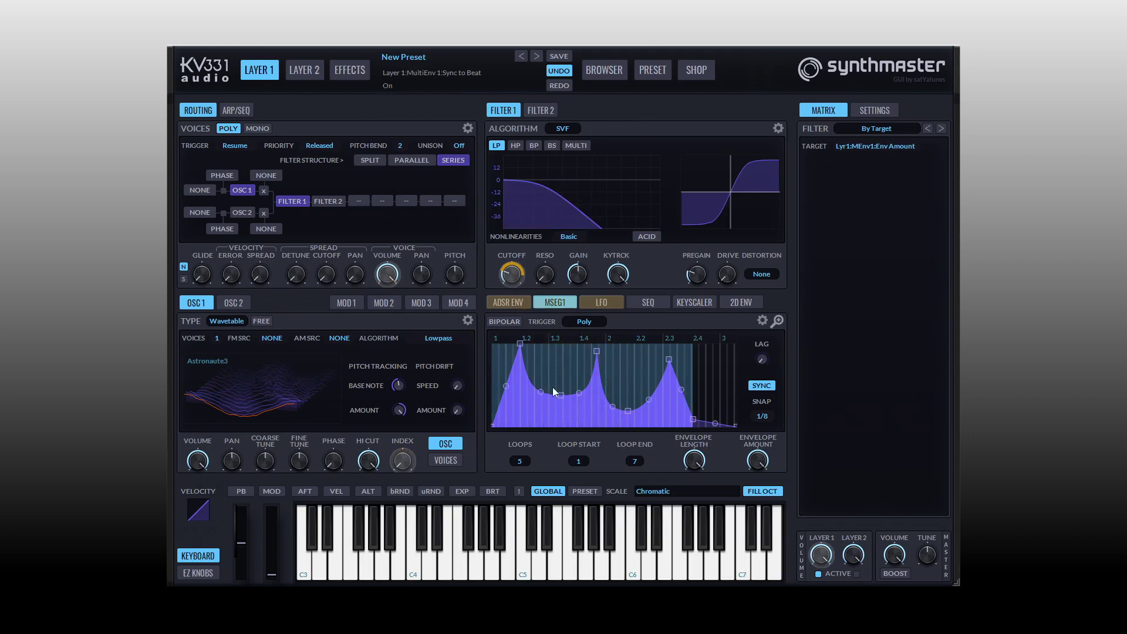
# Add Reverb in Layer 1's first insert slot and bend MSEG stage 2 upward to slope +0.203
pyautogui.click(357, 206)
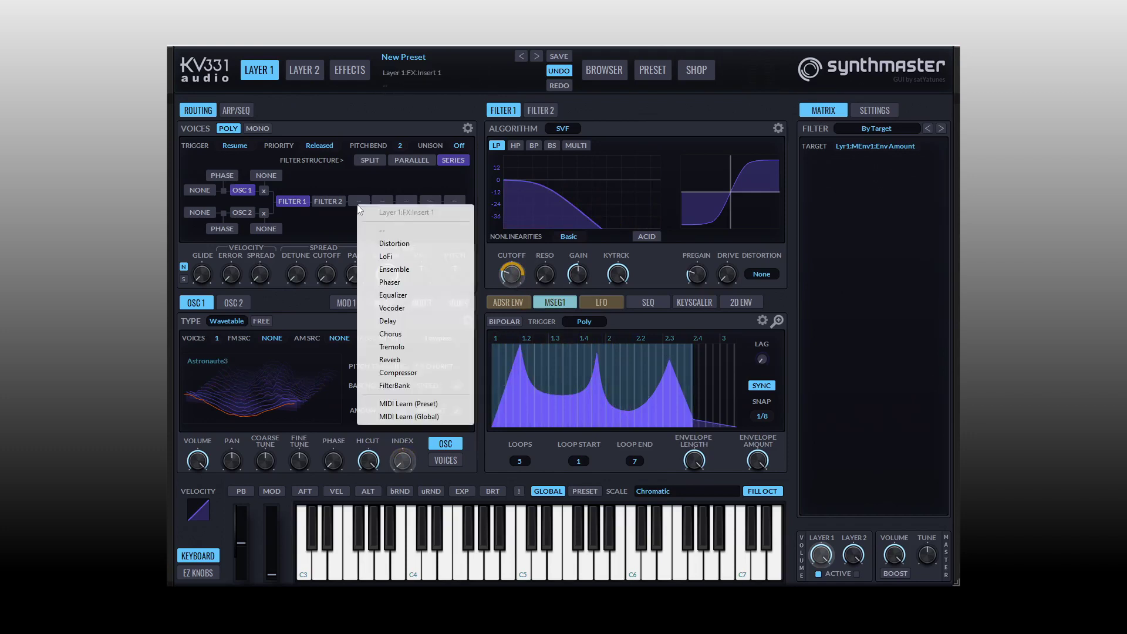
pyautogui.click(390, 360)
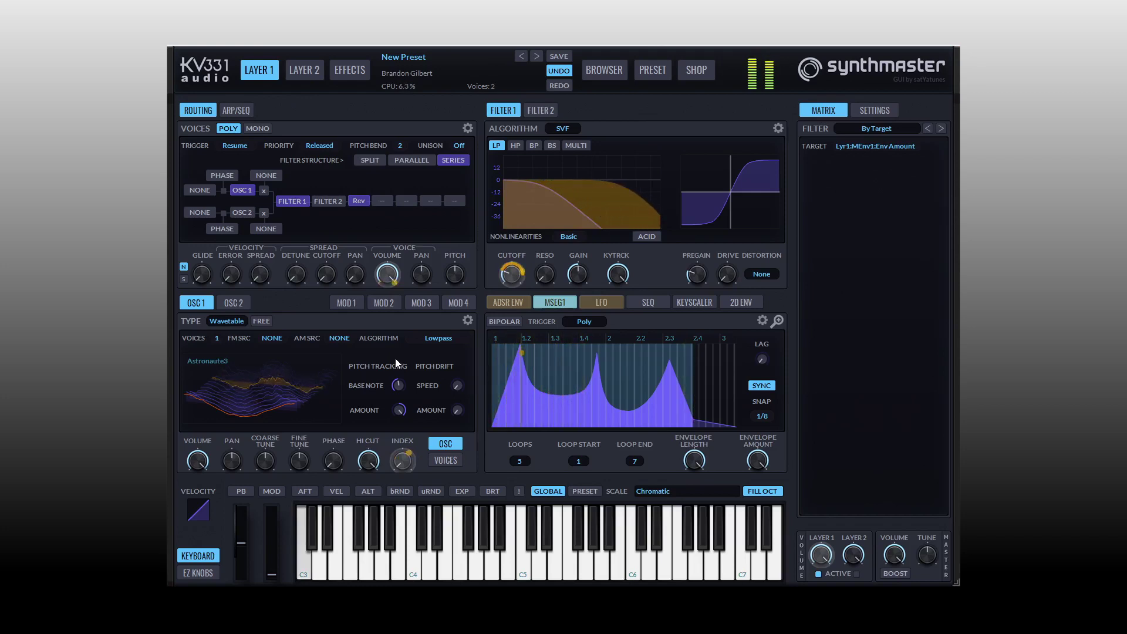
pyautogui.moveTo(573, 371)
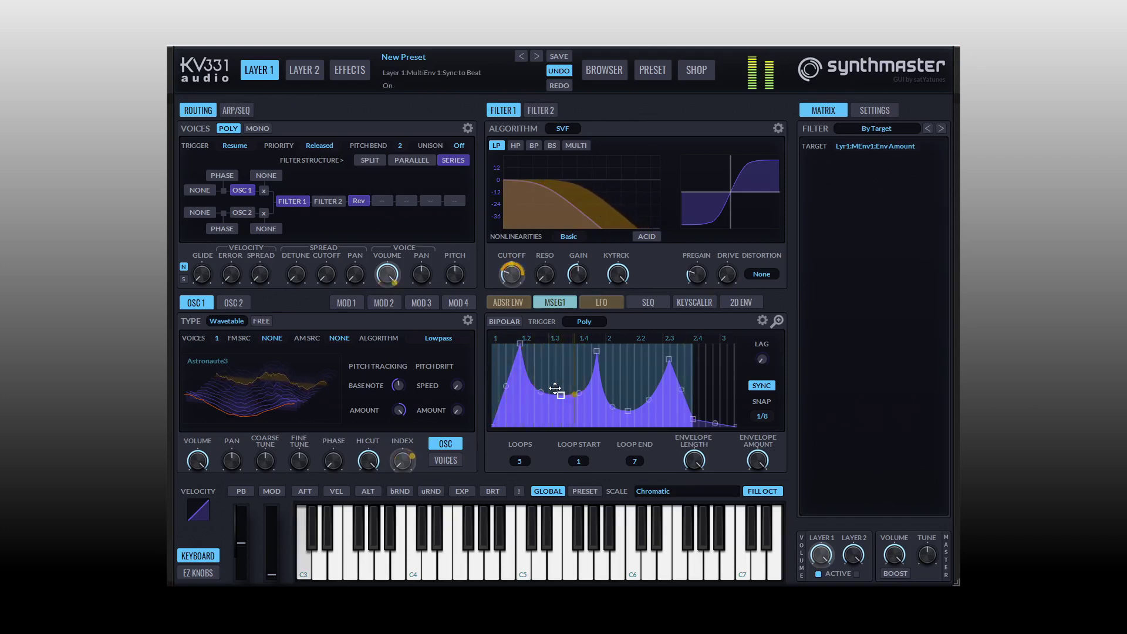
pyautogui.moveTo(541, 392); pyautogui.dragTo(559, 364)
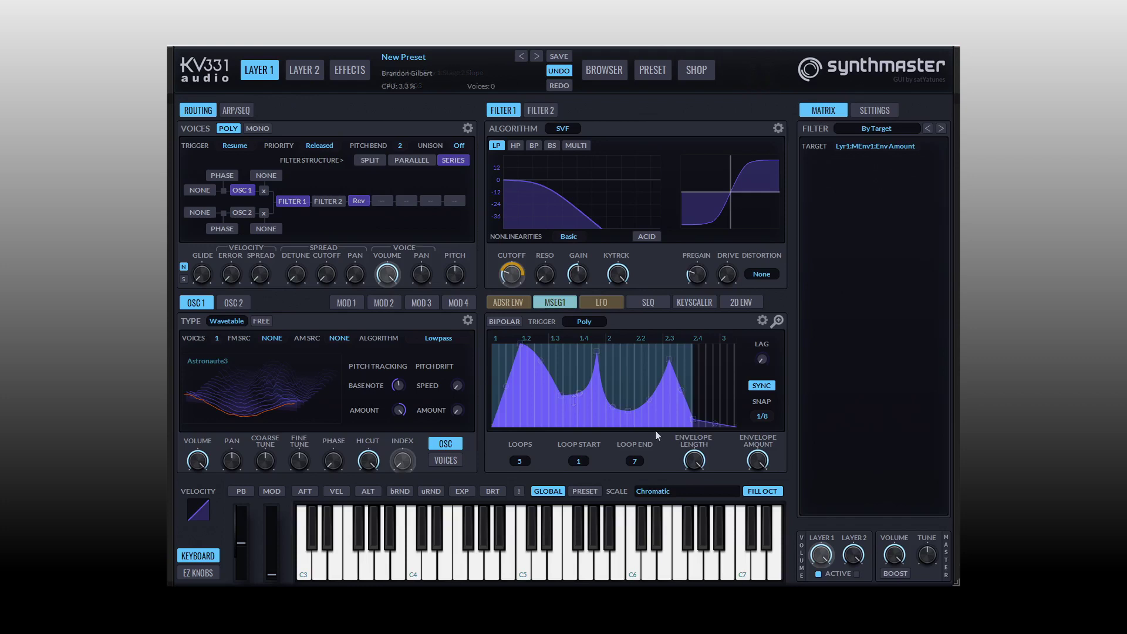
# Reset to the Init Preset and switch oscillator 1 to Wavetable mode
pyautogui.click(440, 62)
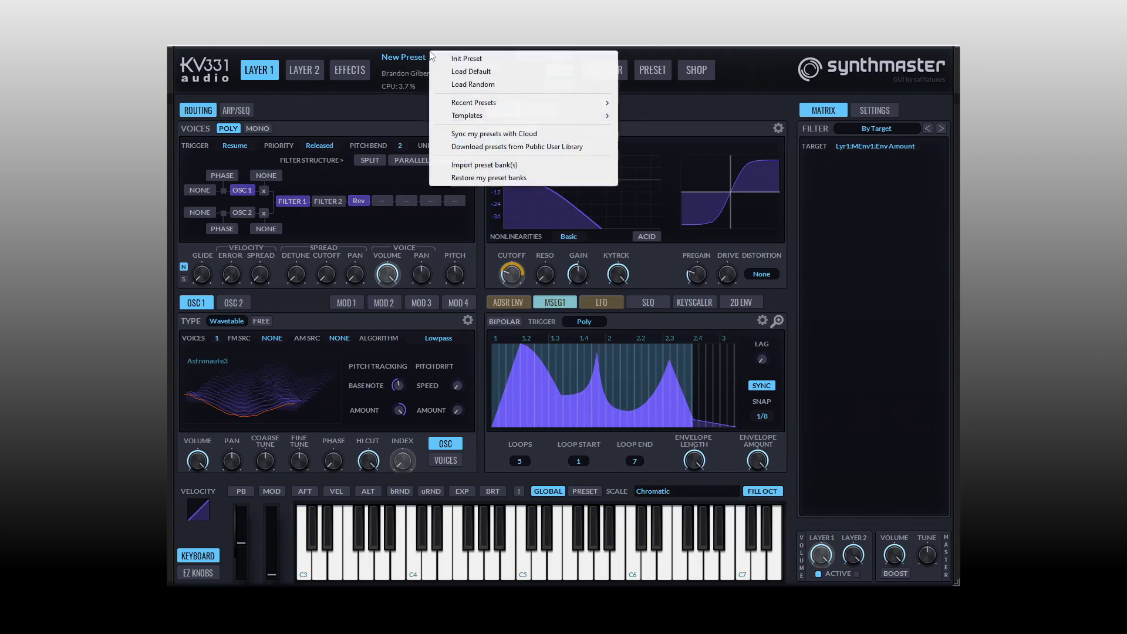
pyautogui.click(471, 61)
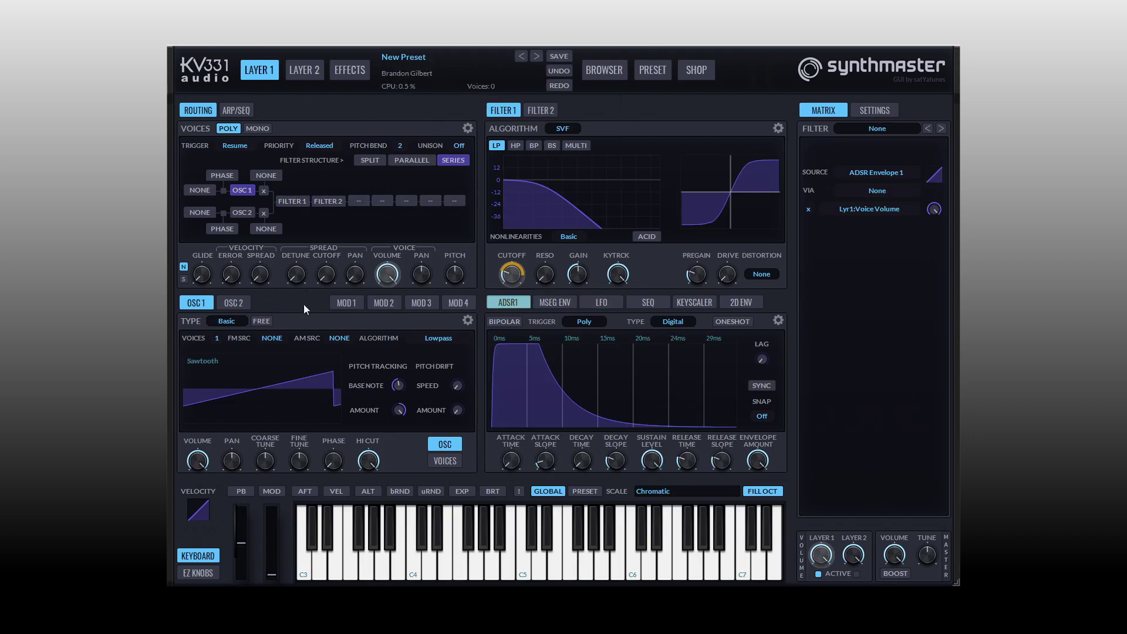
pyautogui.click(276, 378)
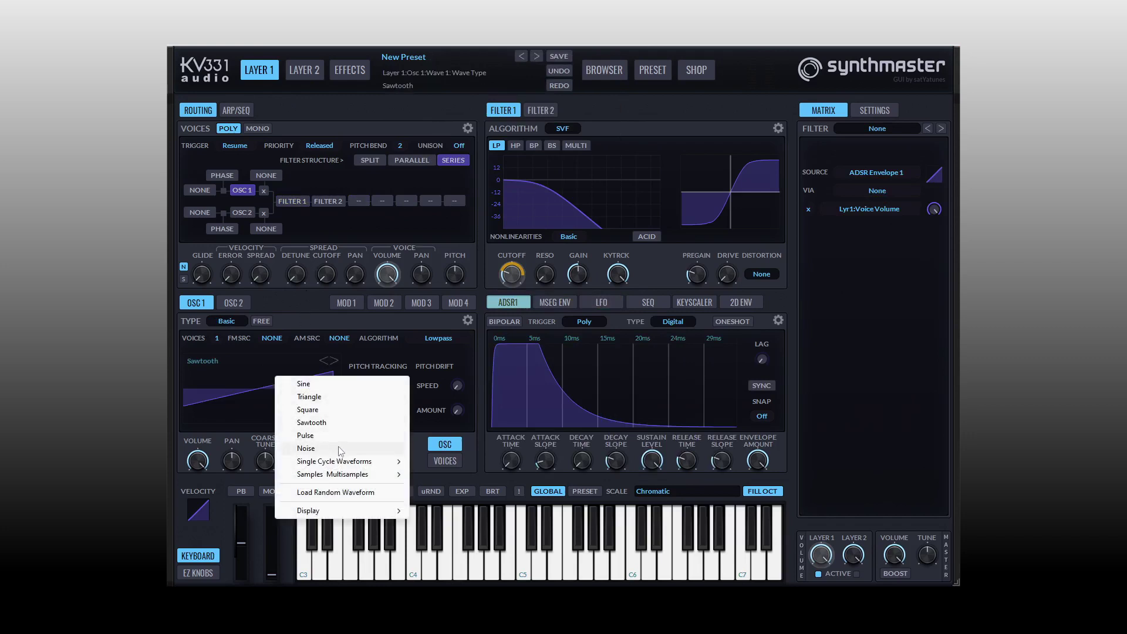
pyautogui.click(221, 321)
pyautogui.click(222, 319)
pyautogui.click(255, 375)
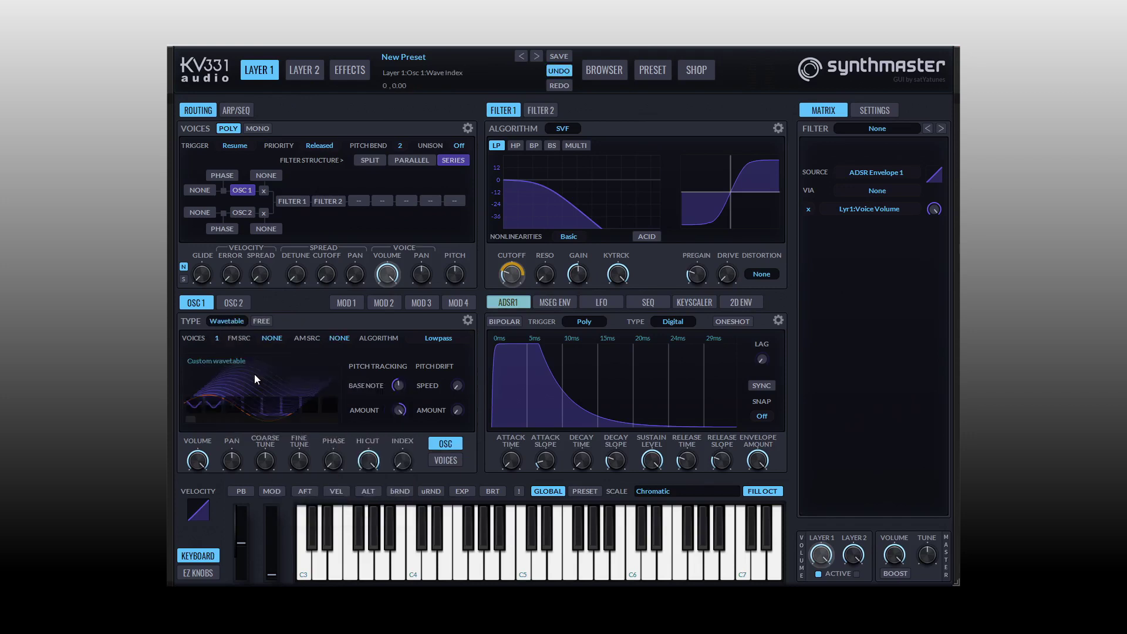
# Load the Bluffmunkey Blufftable 9 wavetable and raise the wave index to 95
pyautogui.rightClick(276, 374)
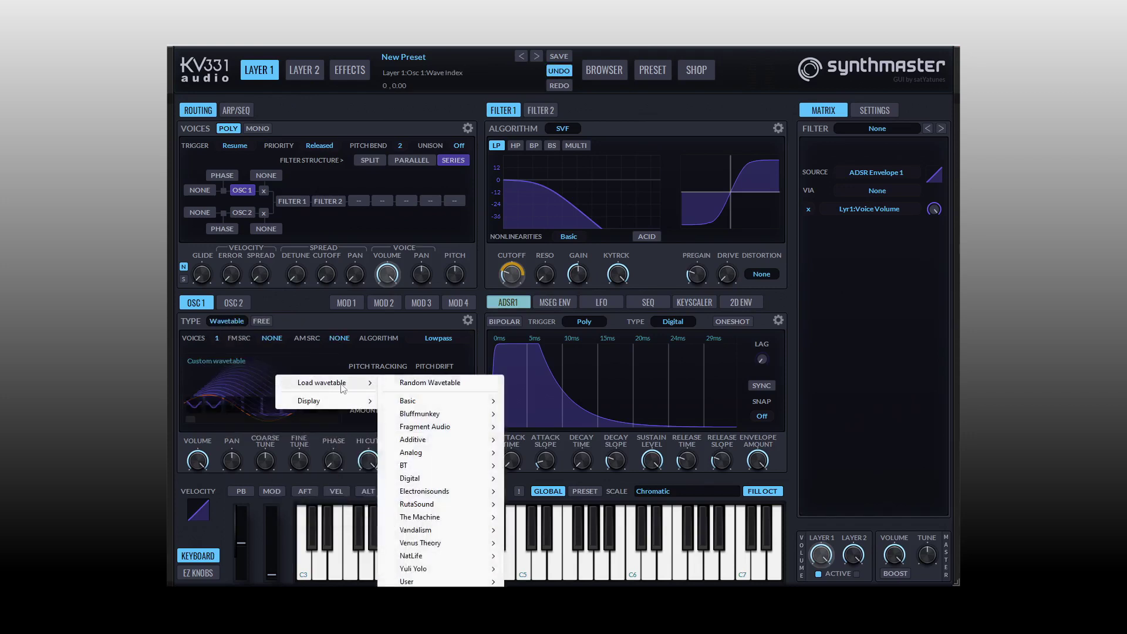
pyautogui.moveTo(445, 416)
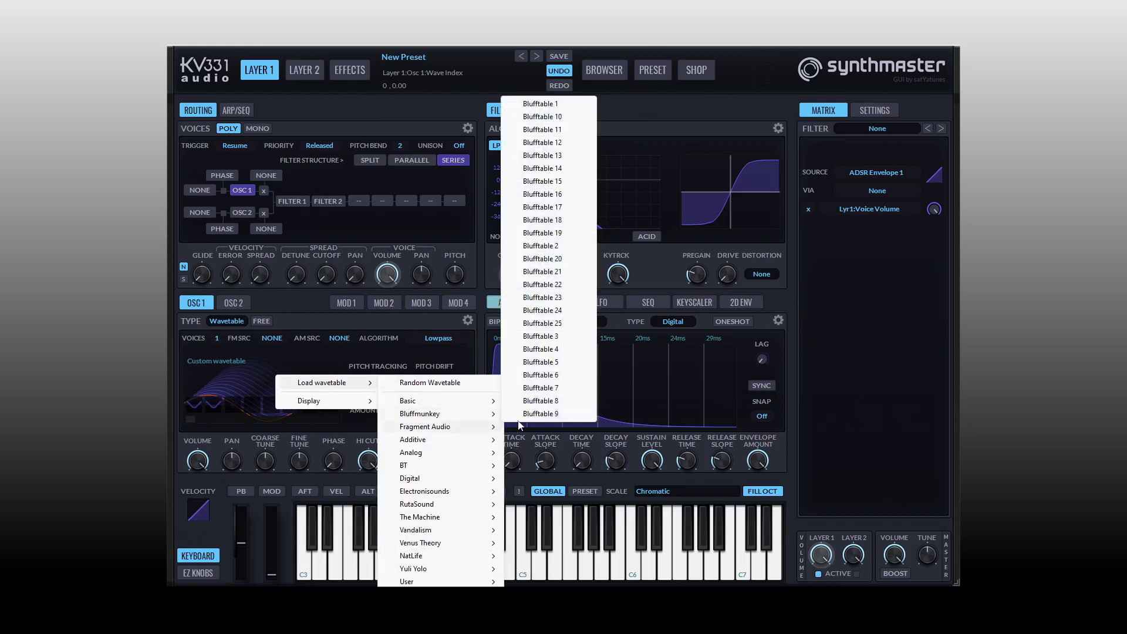
pyautogui.click(541, 413)
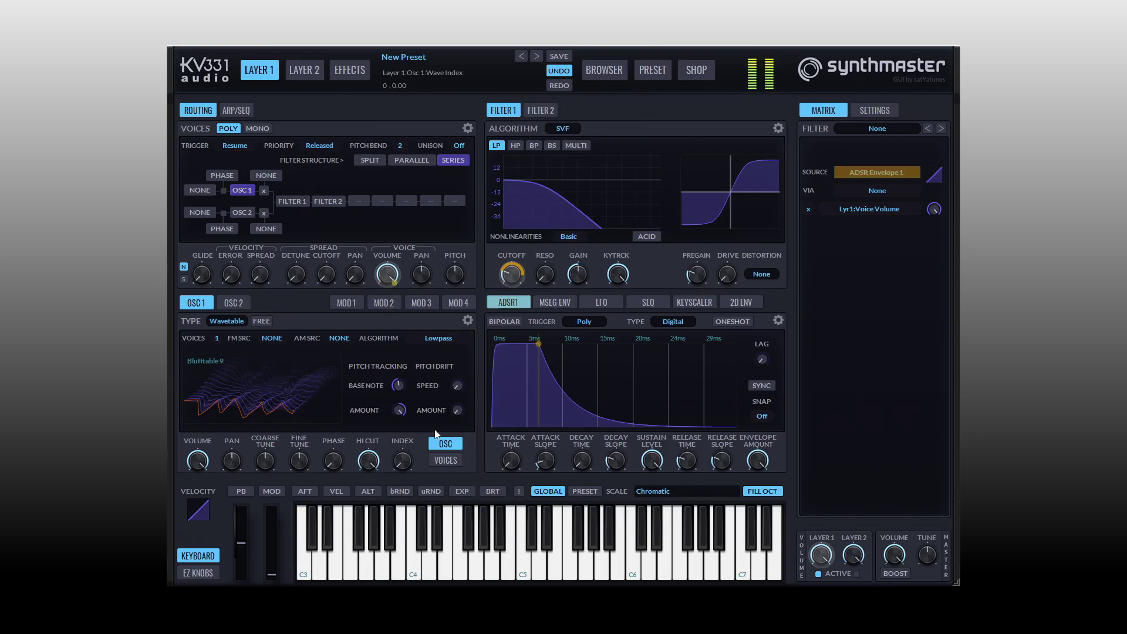
pyautogui.moveTo(401, 466); pyautogui.dragTo(399, 491)
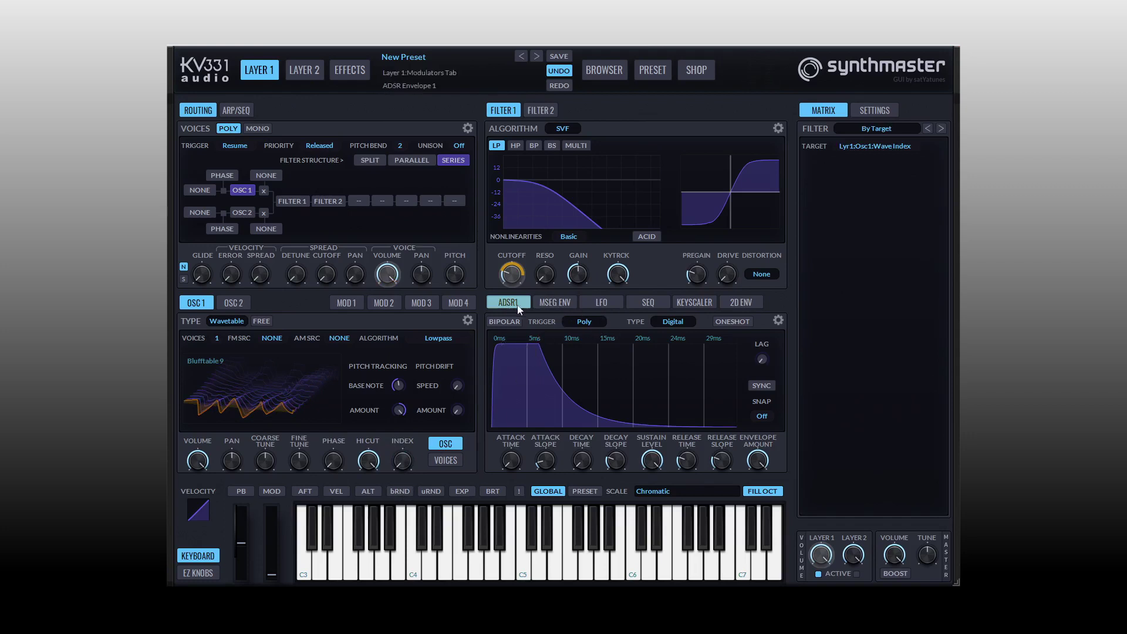
# Show the Sequencer 1 settings and assign SEQ1 to the OSC1 INDEX knob
pyautogui.click(601, 307)
pyautogui.click(651, 306)
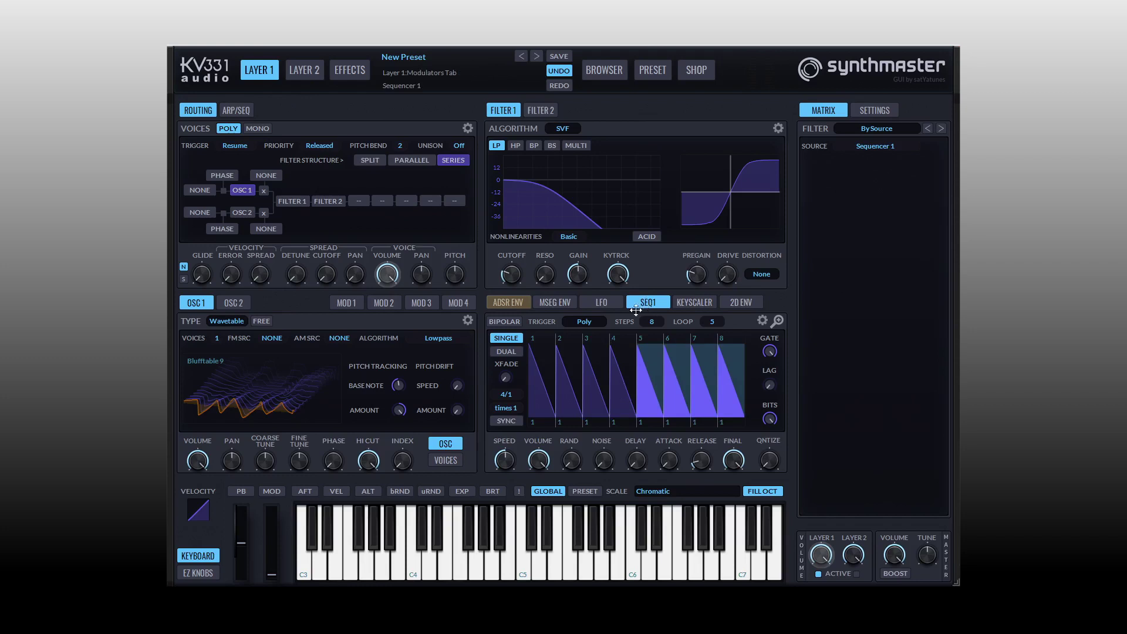
pyautogui.moveTo(403, 462); pyautogui.dragTo(405, 463)
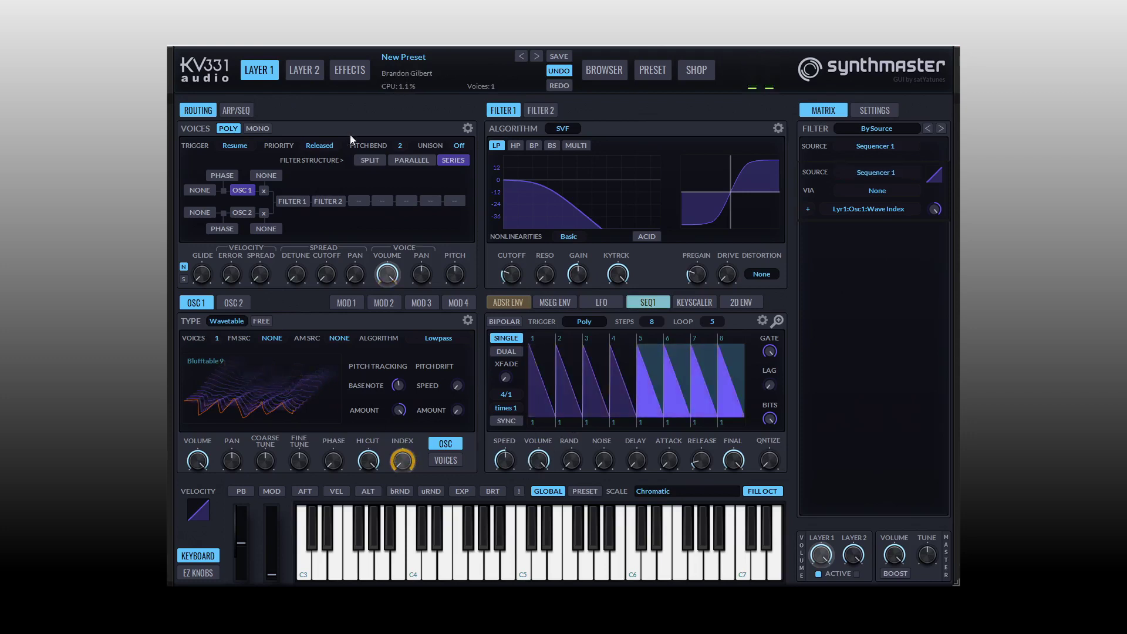
# Add Reverb as the first insert effect and raise the filter cutoff to 2.23 kHz
pyautogui.click(361, 202)
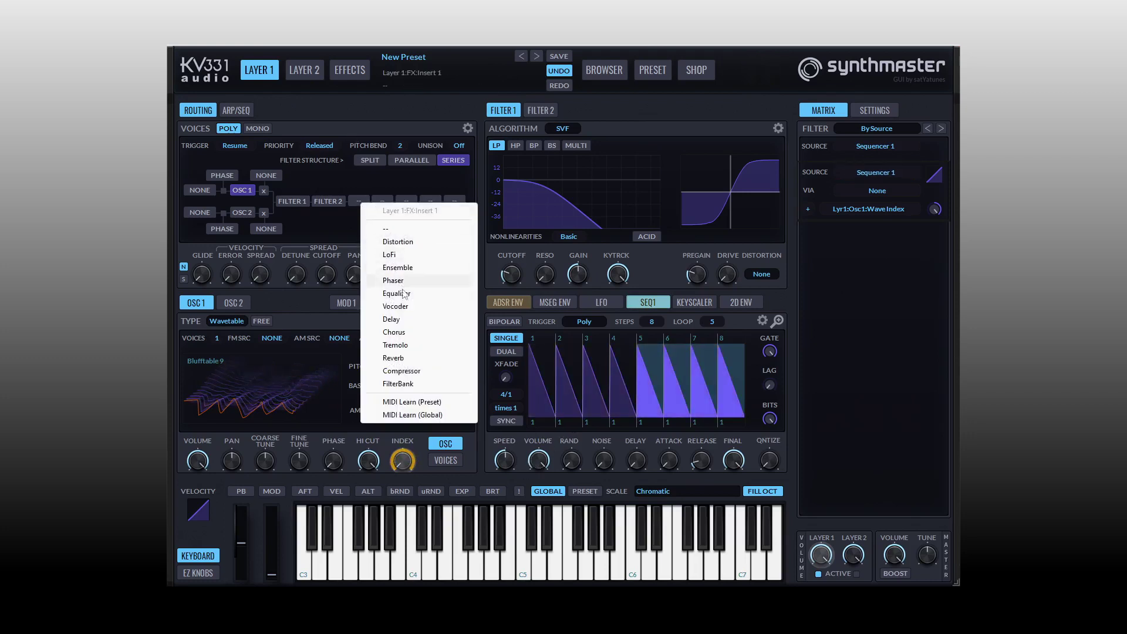
pyautogui.click(405, 358)
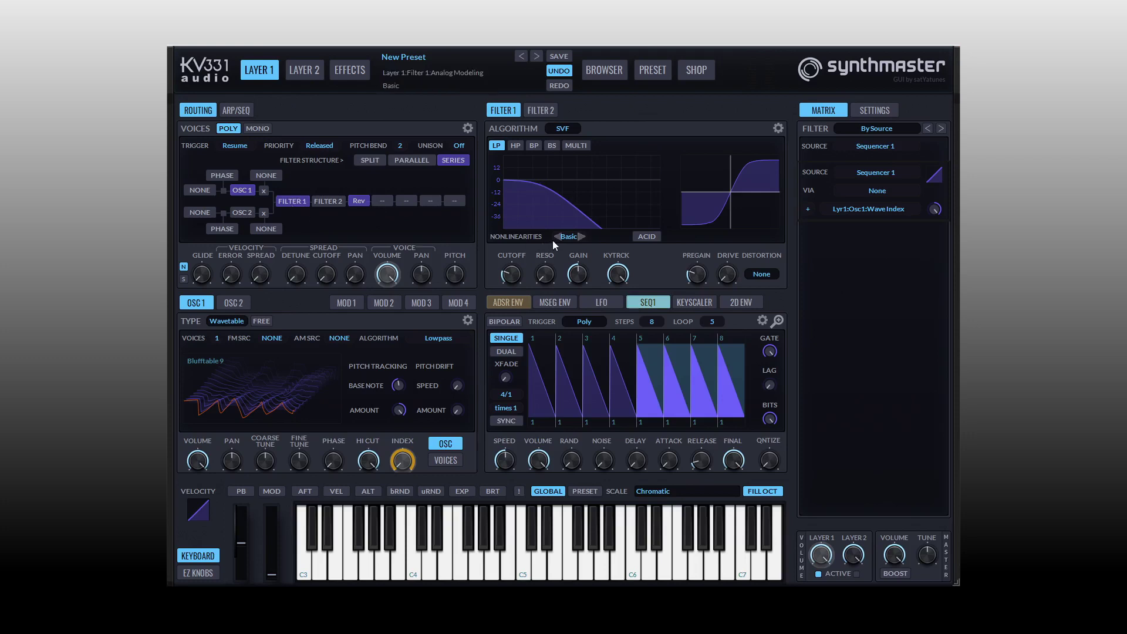
pyautogui.moveTo(512, 279)
pyautogui.mouseDown()
pyautogui.moveTo(513, 210)
pyautogui.moveTo(519, 282)
pyautogui.mouseUp()
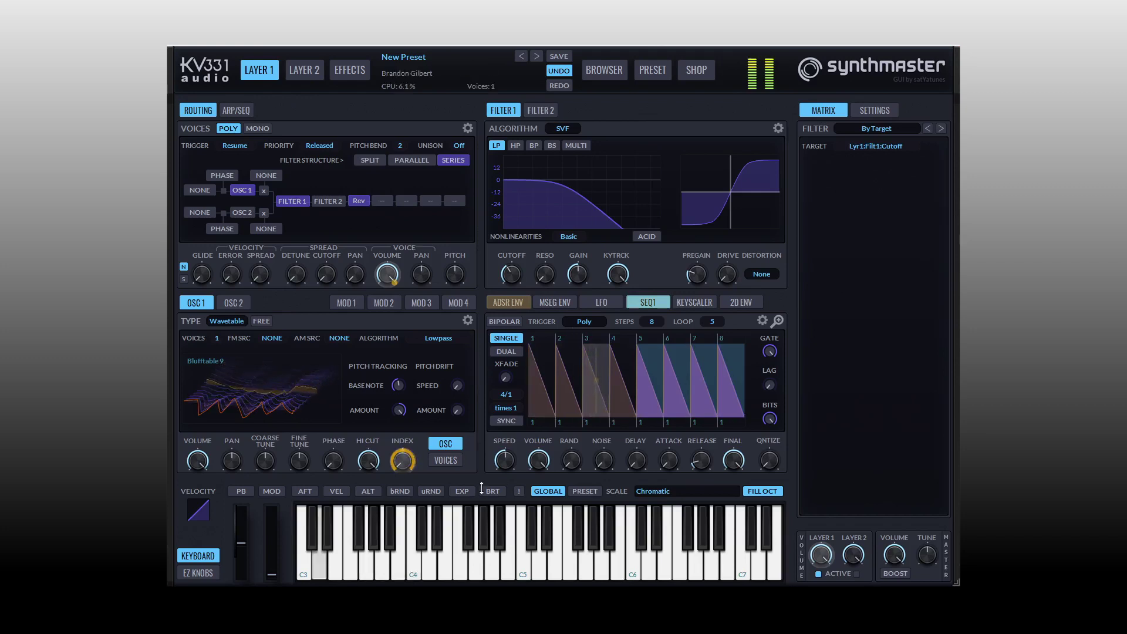
# Slow Sequencer 1 slightly, set its volume to 46, max its randomization, and select envelope attack
pyautogui.click(506, 461)
pyautogui.moveTo(507, 462); pyautogui.dragTo(509, 466)
pyautogui.click(538, 460)
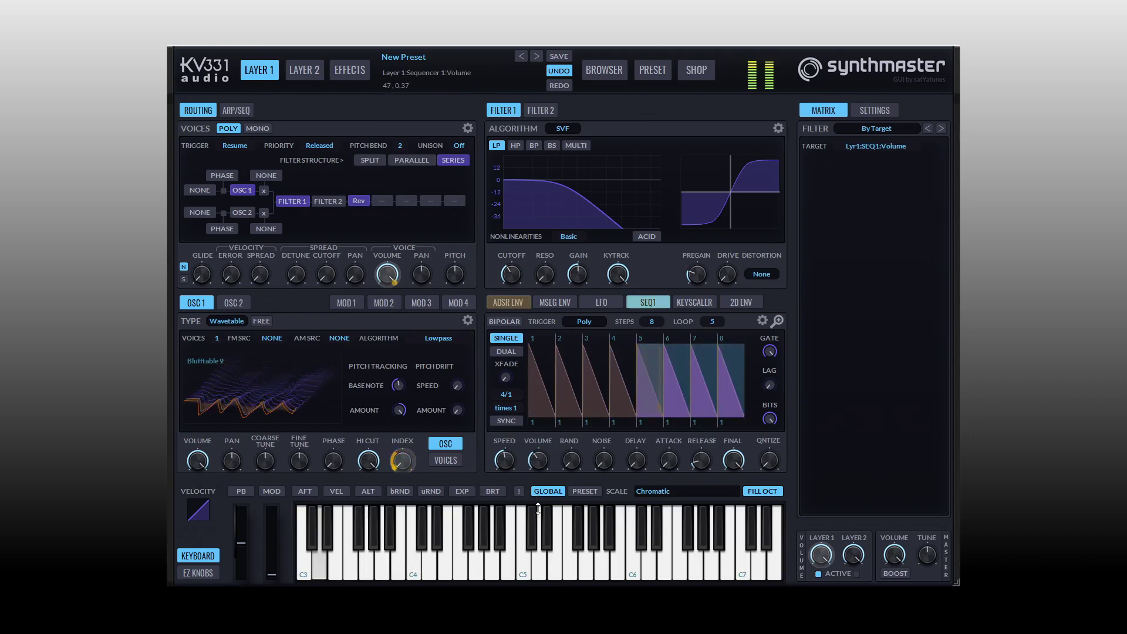
pyautogui.moveTo(540, 514); pyautogui.dragTo(544, 521)
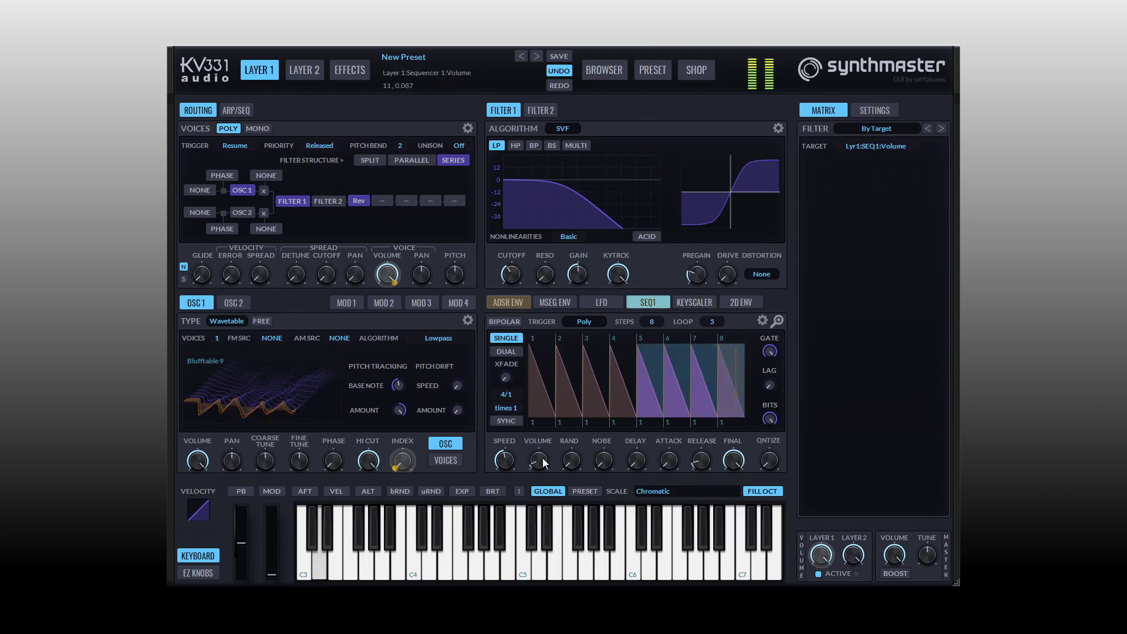
pyautogui.scroll(-3, 540, 467)
pyautogui.moveTo(539, 467); pyautogui.dragTo(538, 443)
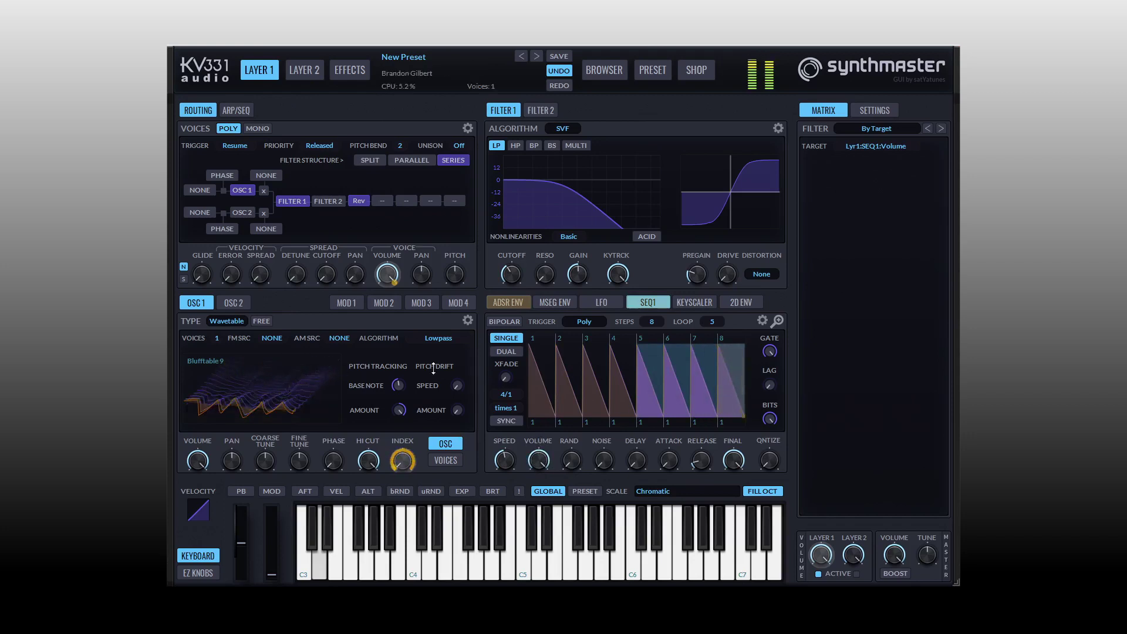
pyautogui.moveTo(571, 464); pyautogui.dragTo(607, 463)
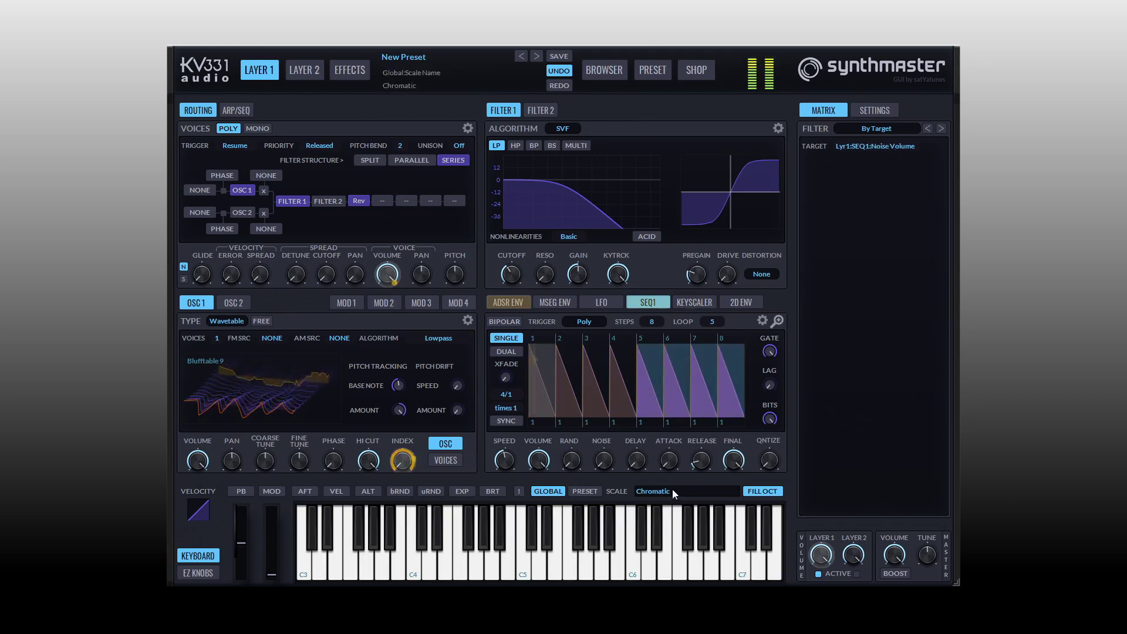
pyautogui.click(640, 461)
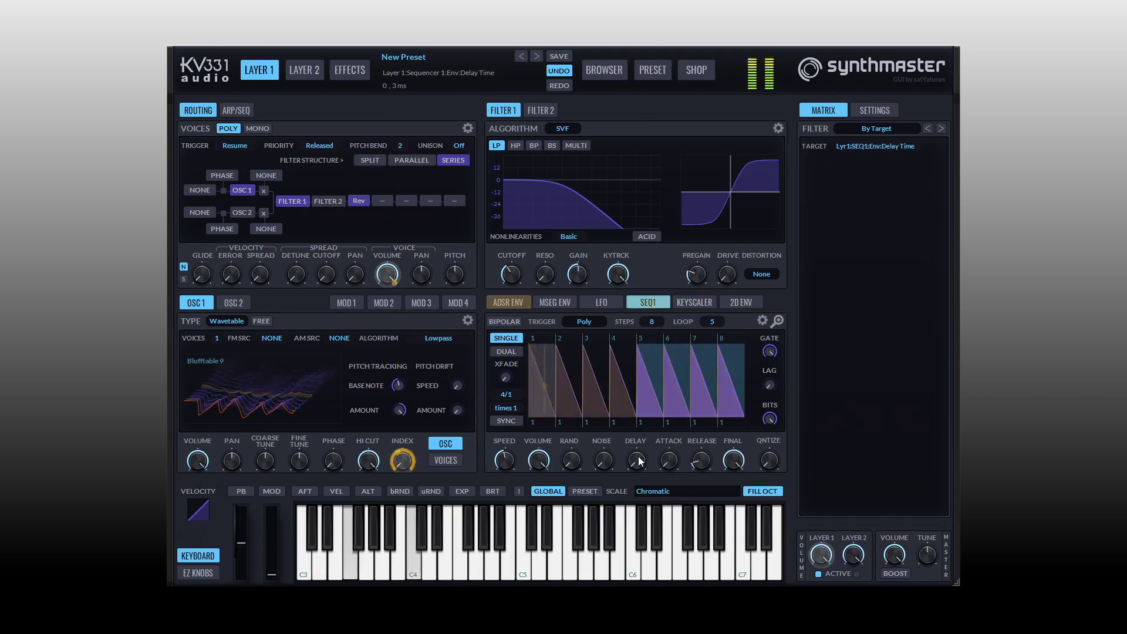
pyautogui.click(672, 460)
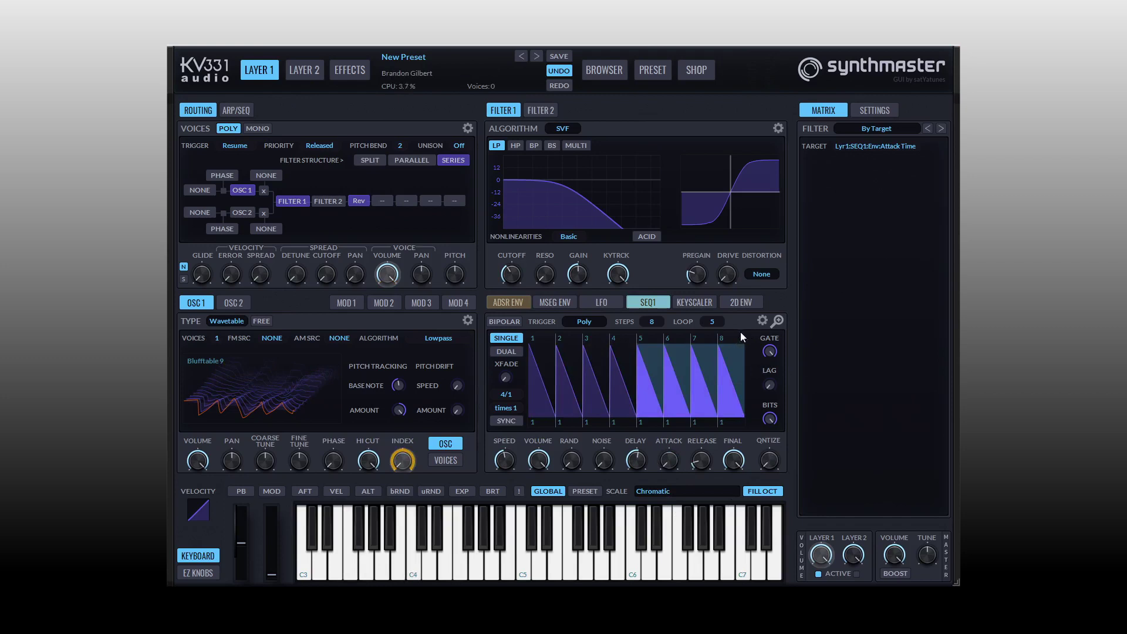
# In the full Sequencer 1 editor, lower steps 1–3's start levels and bend steps 3–4 convex
pyautogui.click(778, 322)
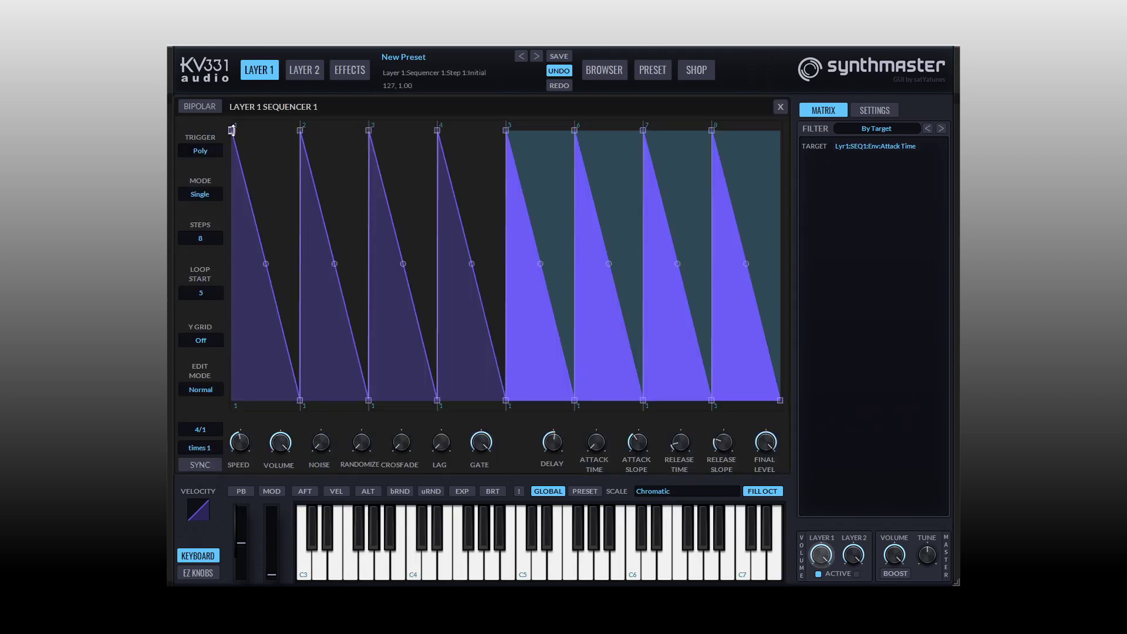
pyautogui.moveTo(232, 130); pyautogui.dragTo(231, 252)
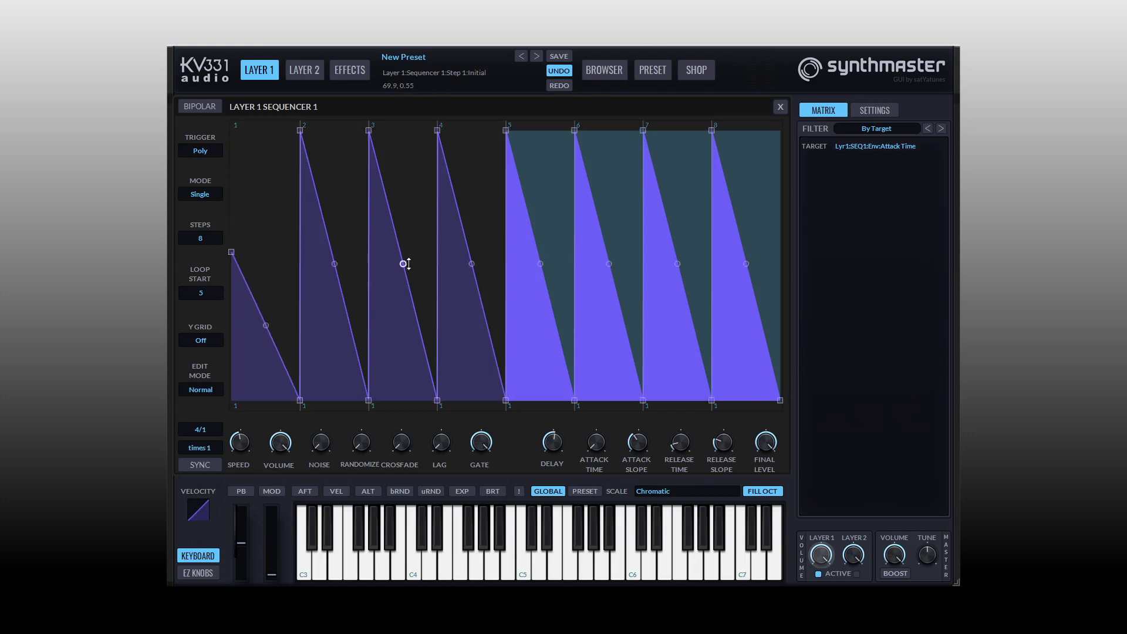
pyautogui.moveTo(403, 264); pyautogui.dragTo(436, 203)
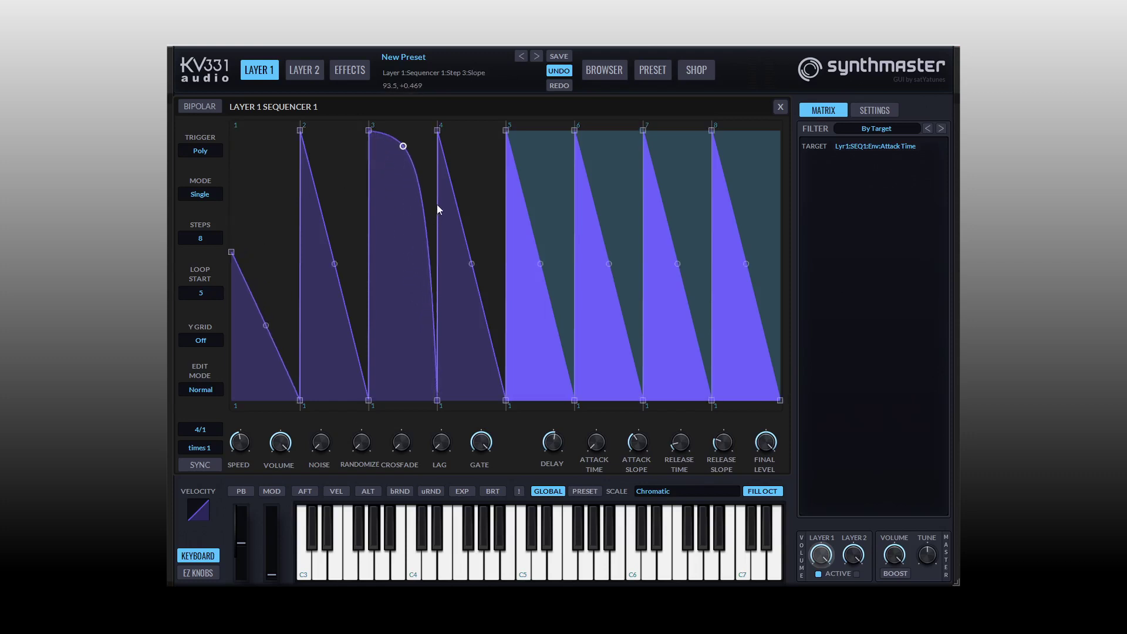
pyautogui.moveTo(368, 131); pyautogui.dragTo(368, 254)
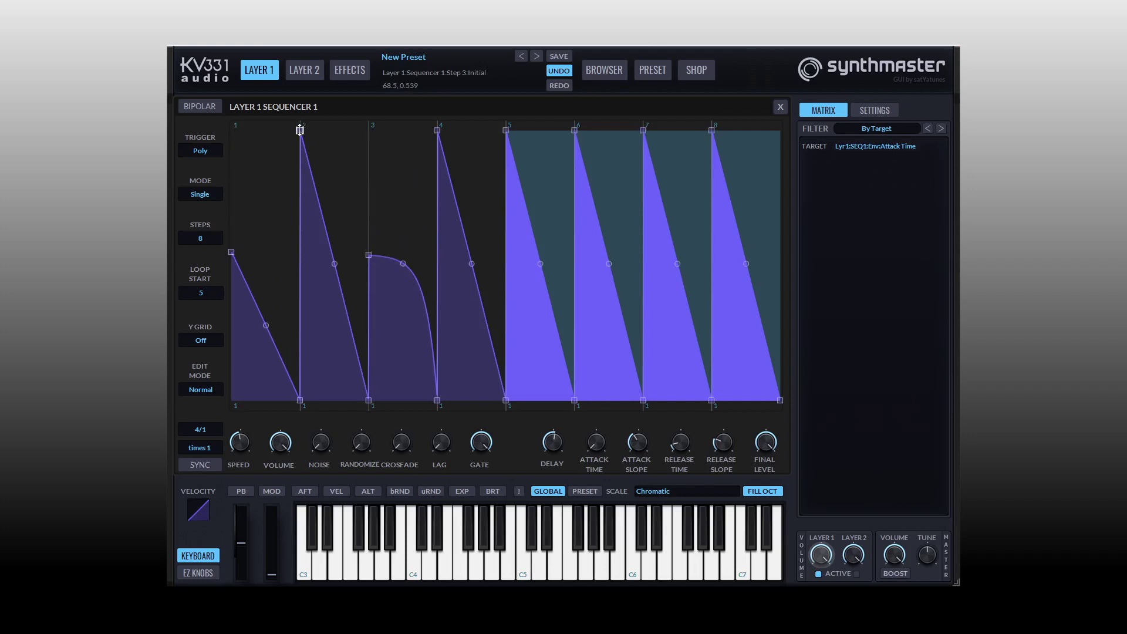
pyautogui.moveTo(300, 130); pyautogui.dragTo(299, 232)
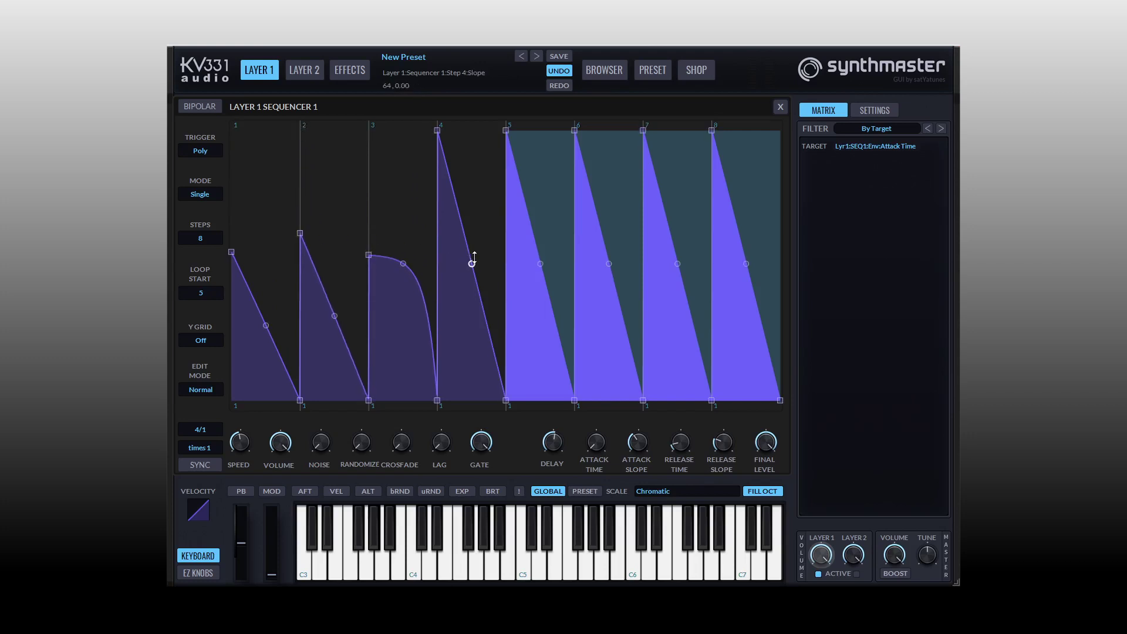
pyautogui.moveTo(479, 253); pyautogui.dragTo(512, 198)
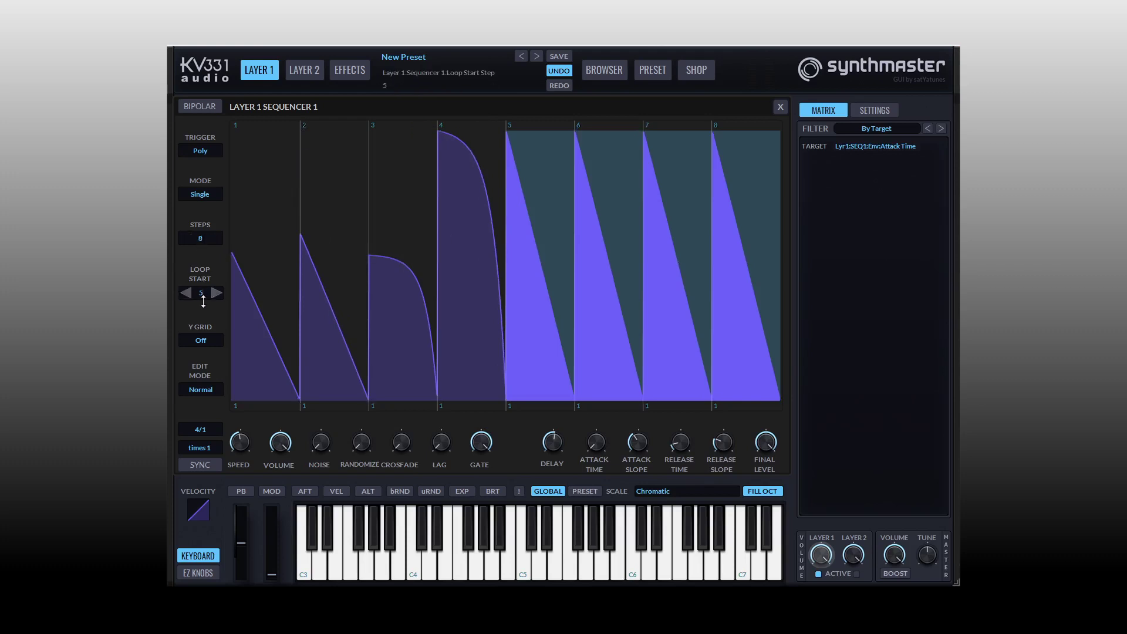
# Set sequencer Loop Start to 32, speed to 4 Hz, and raise step 5's end to maximum
pyautogui.scroll(-5, 202, 293)
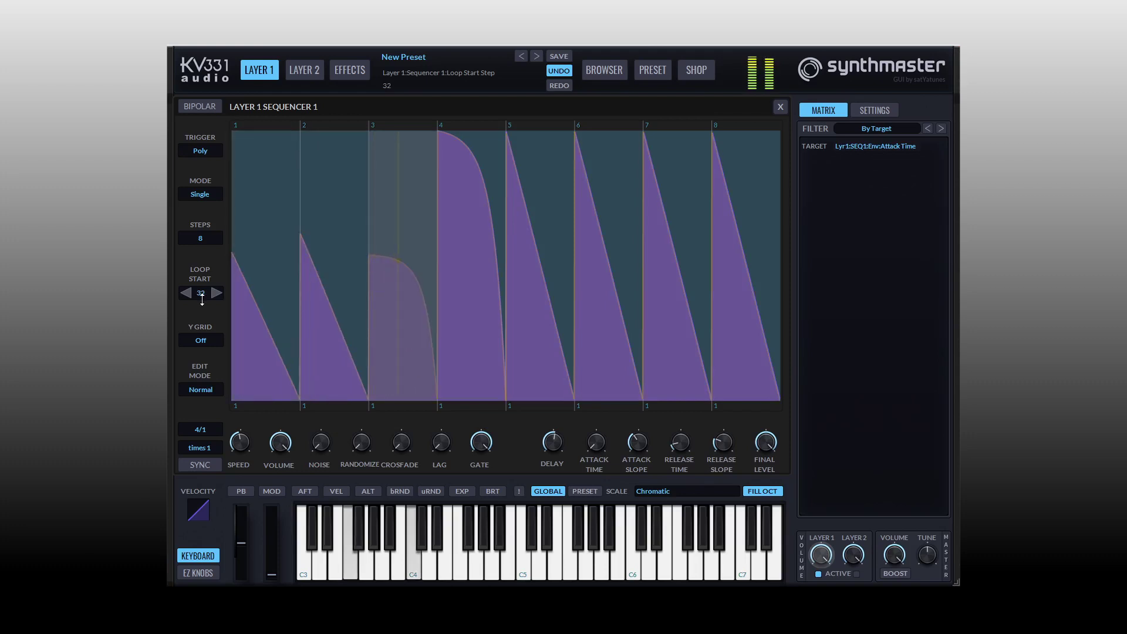
pyautogui.moveTo(238, 451)
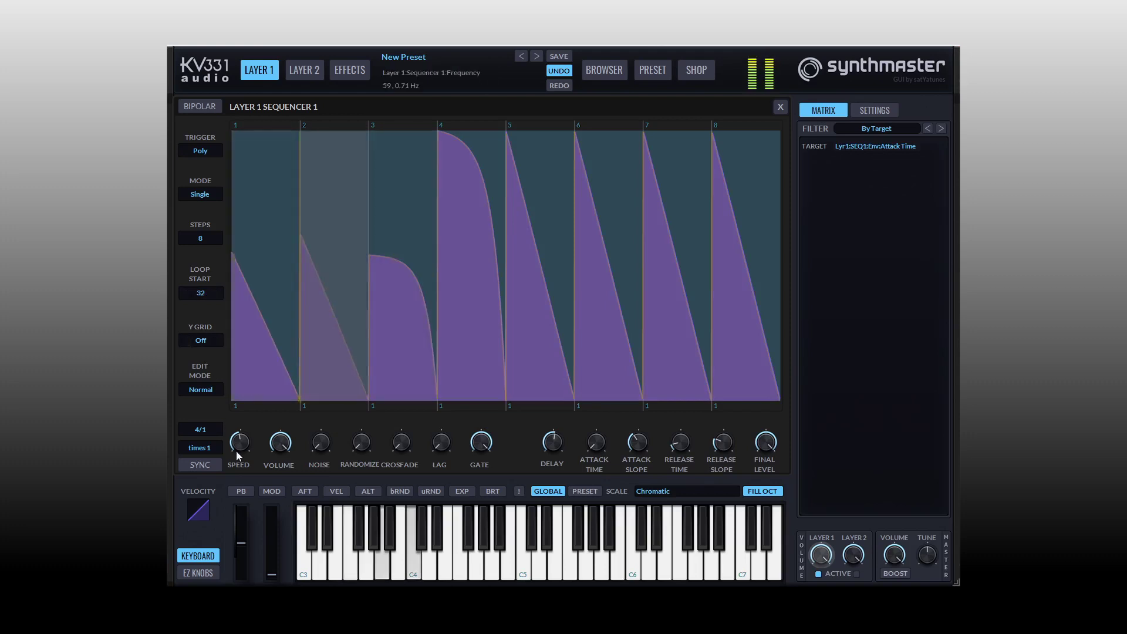
pyautogui.moveTo(238, 450); pyautogui.dragTo(245, 436)
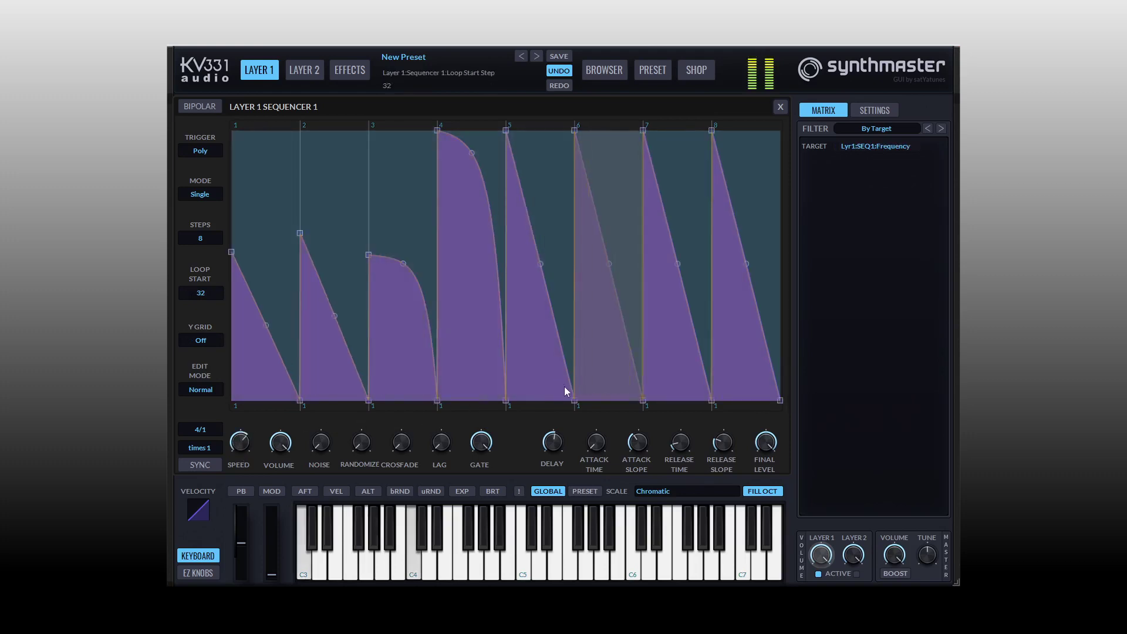
pyautogui.moveTo(572, 399); pyautogui.dragTo(568, 104)
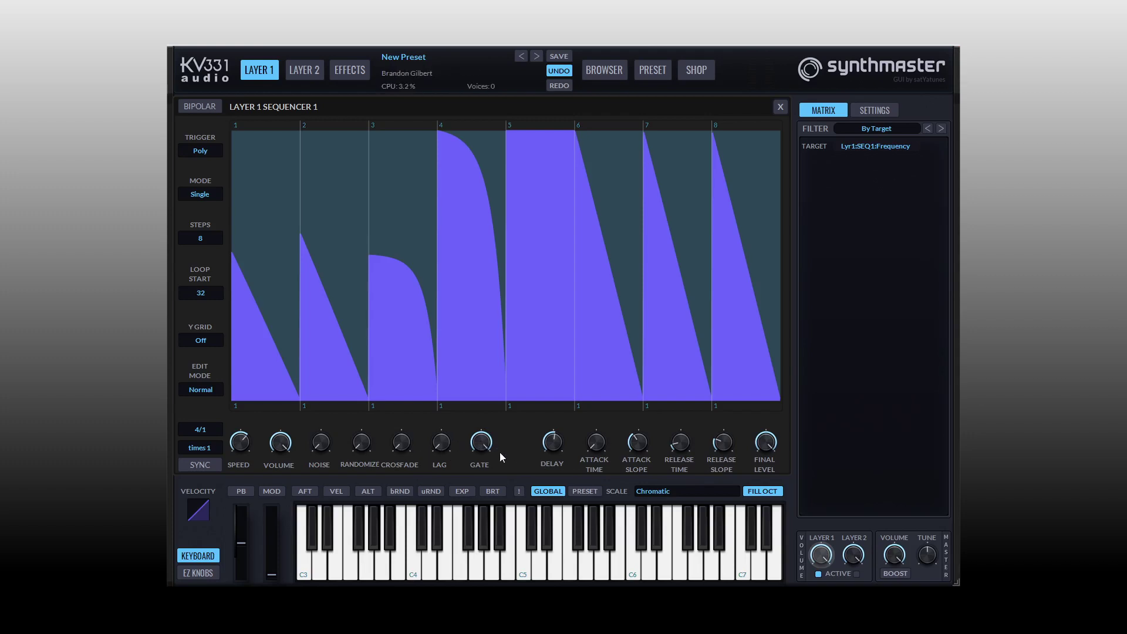
# Set the sequencer gate to about 0.76 and give release and attack slopes positive curves
pyautogui.moveTo(499, 452); pyautogui.dragTo(483, 494)
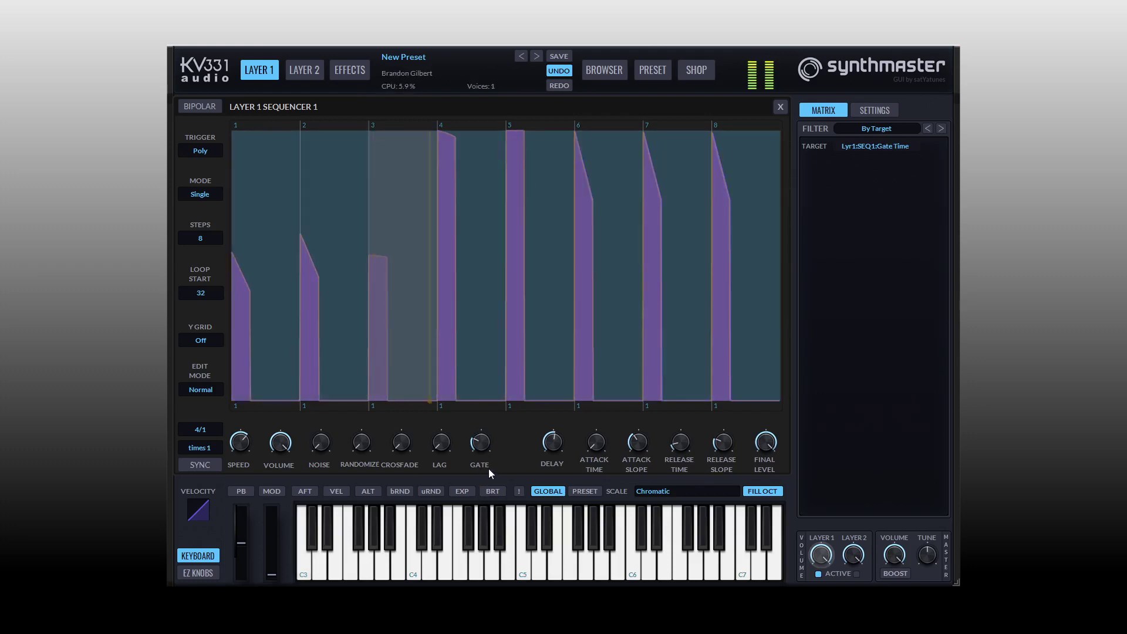
pyautogui.moveTo(480, 447)
pyautogui.moveTo(479, 443); pyautogui.dragTo(491, 356)
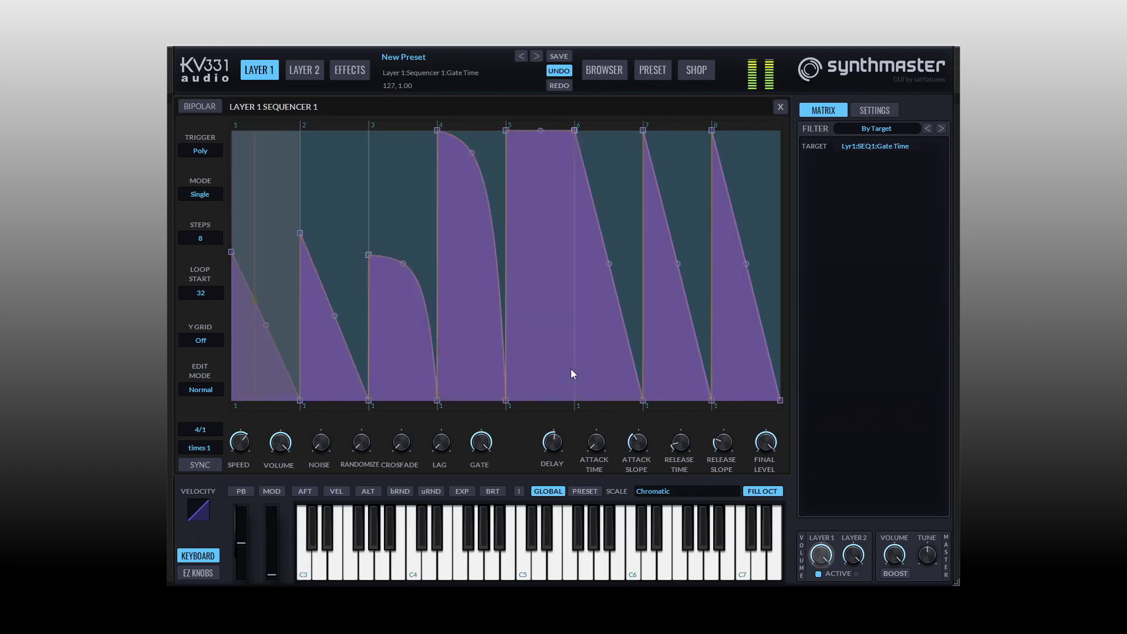
pyautogui.moveTo(719, 434); pyautogui.dragTo(677, 419)
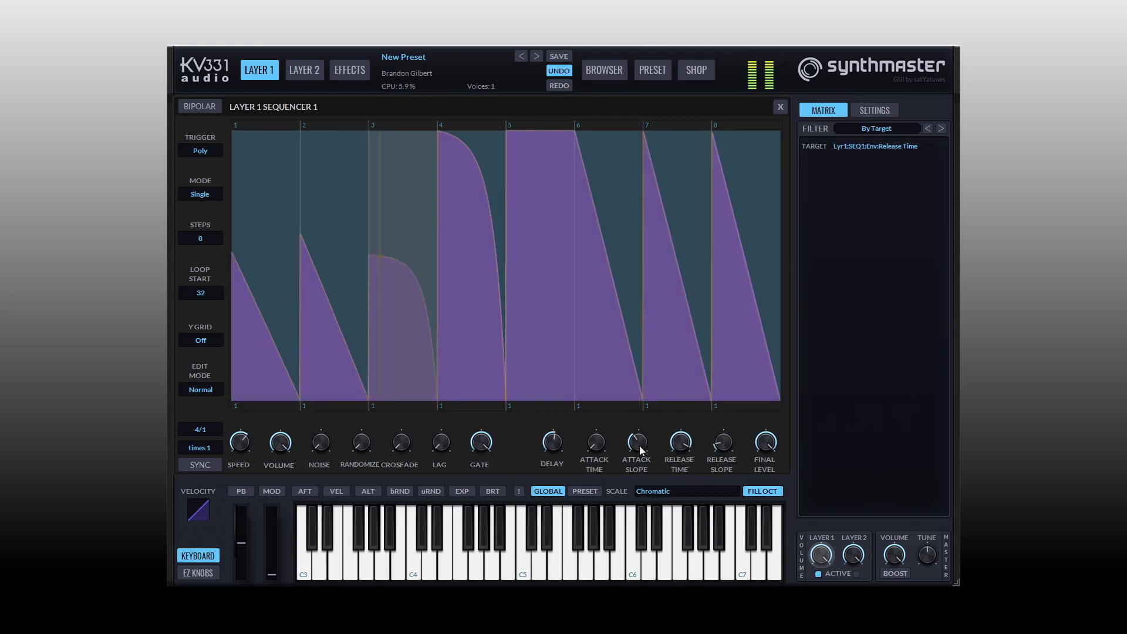
pyautogui.moveTo(641, 445); pyautogui.dragTo(636, 425)
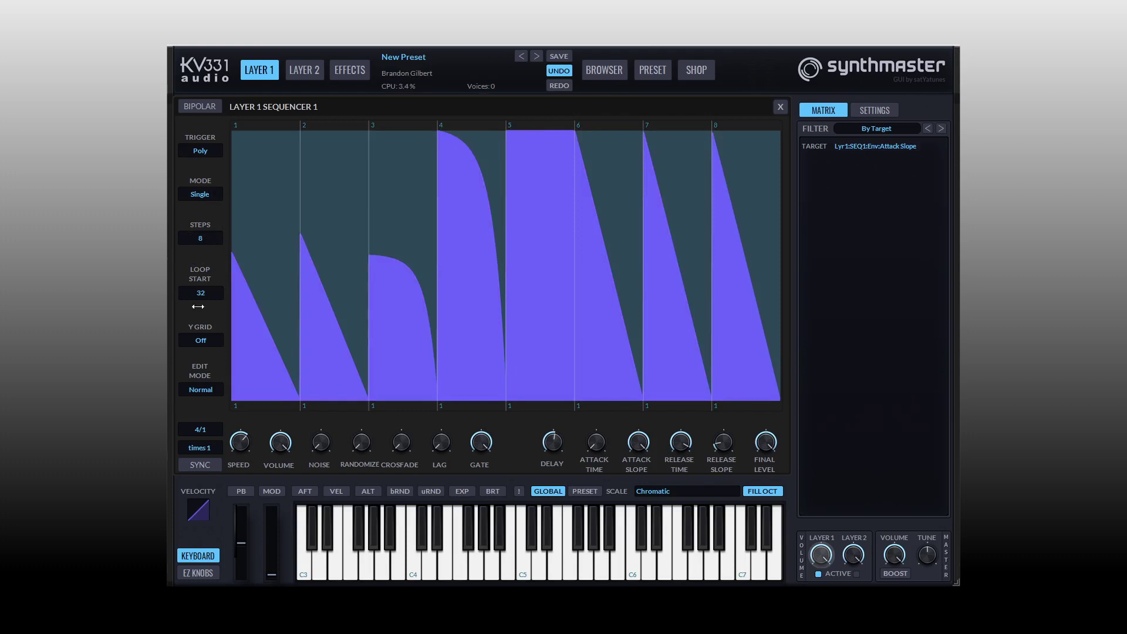
# Set the sequencer Y grid to 4 and snap step 3's starting level to 0.75
pyautogui.click(199, 340)
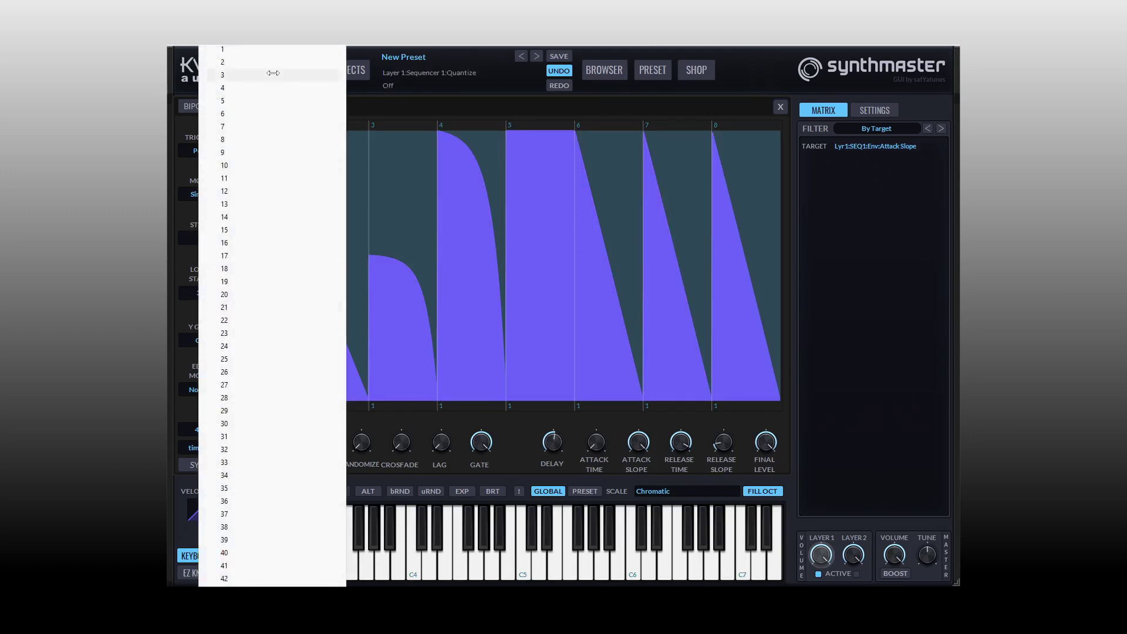
pyautogui.click(257, 89)
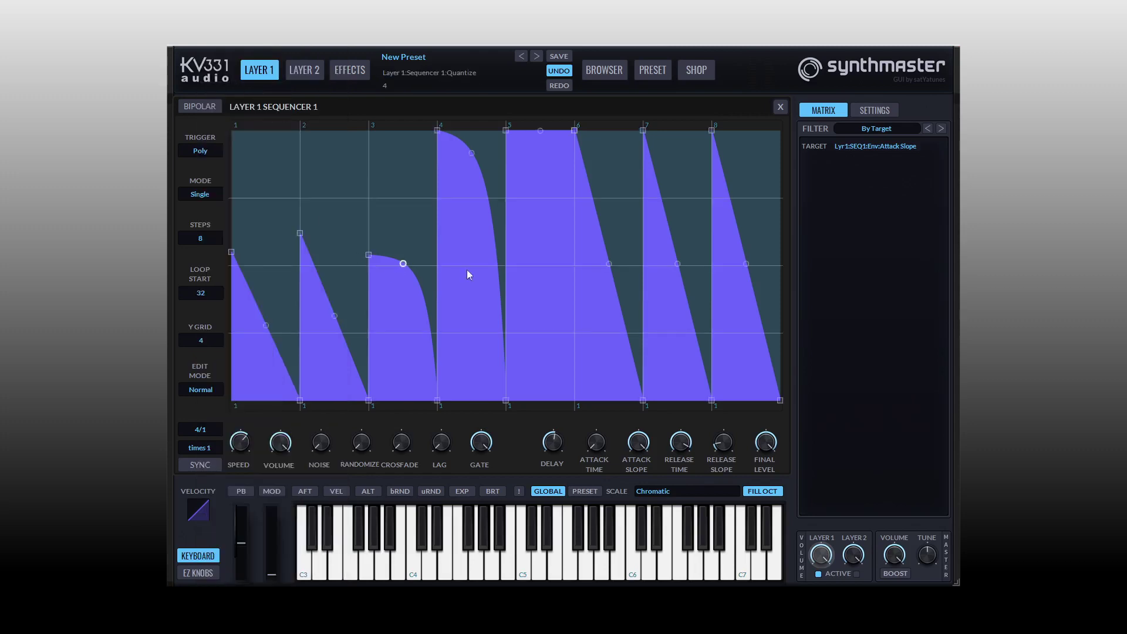
pyautogui.moveTo(368, 254); pyautogui.dragTo(370, 185)
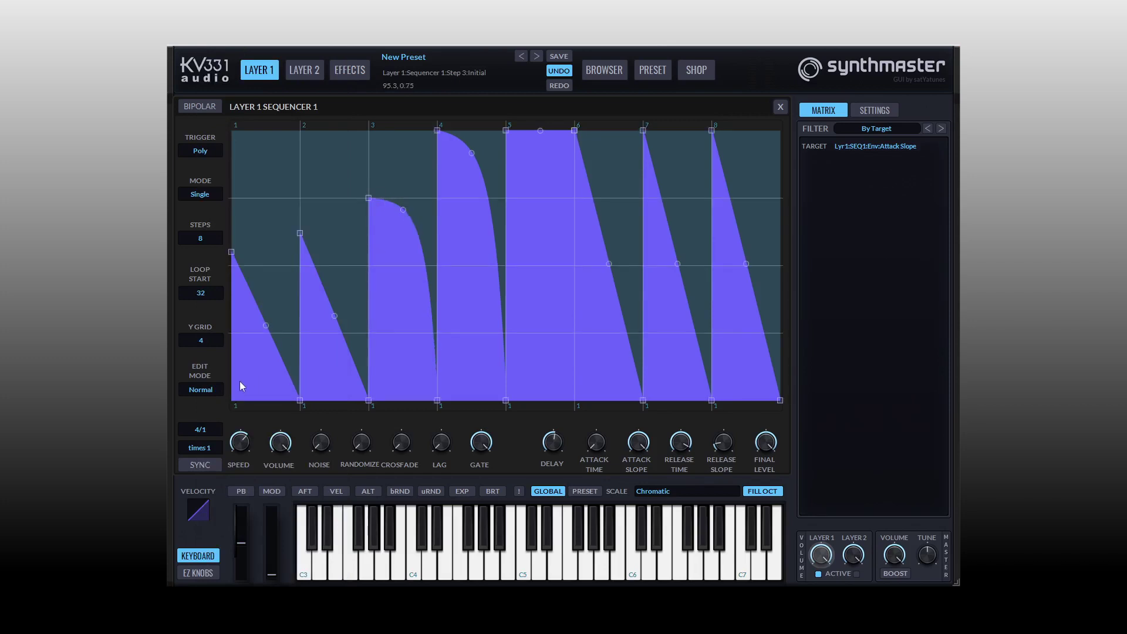
pyautogui.click(203, 390)
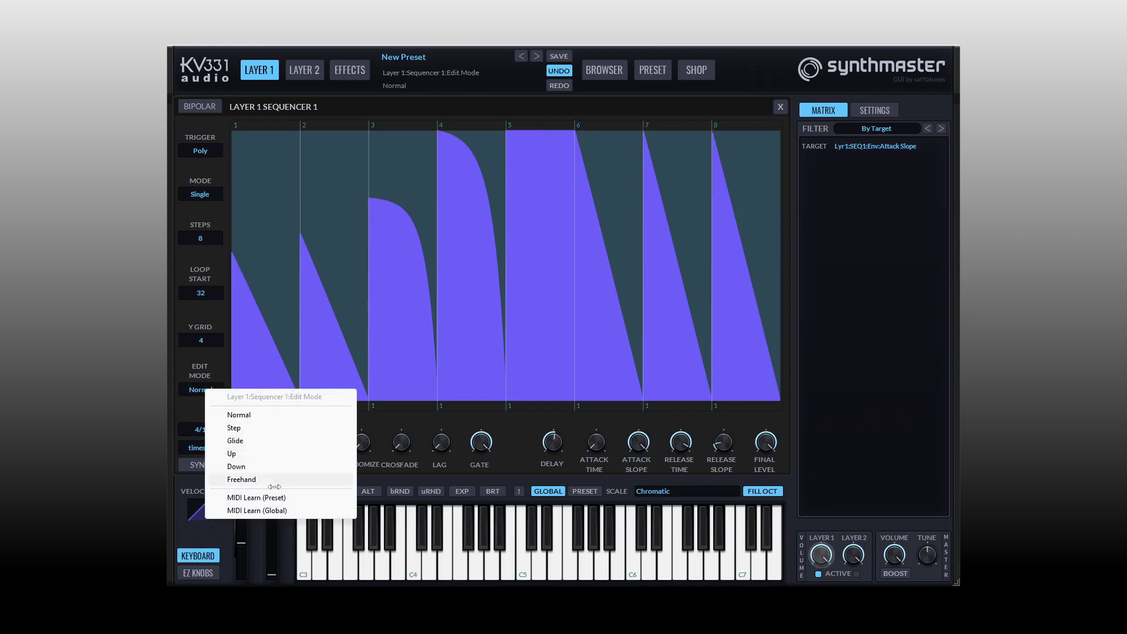
# Turn on tempo SYNC for Sequencer 1, leaving the Beat Multiplier at 4/1
pyautogui.click(190, 409)
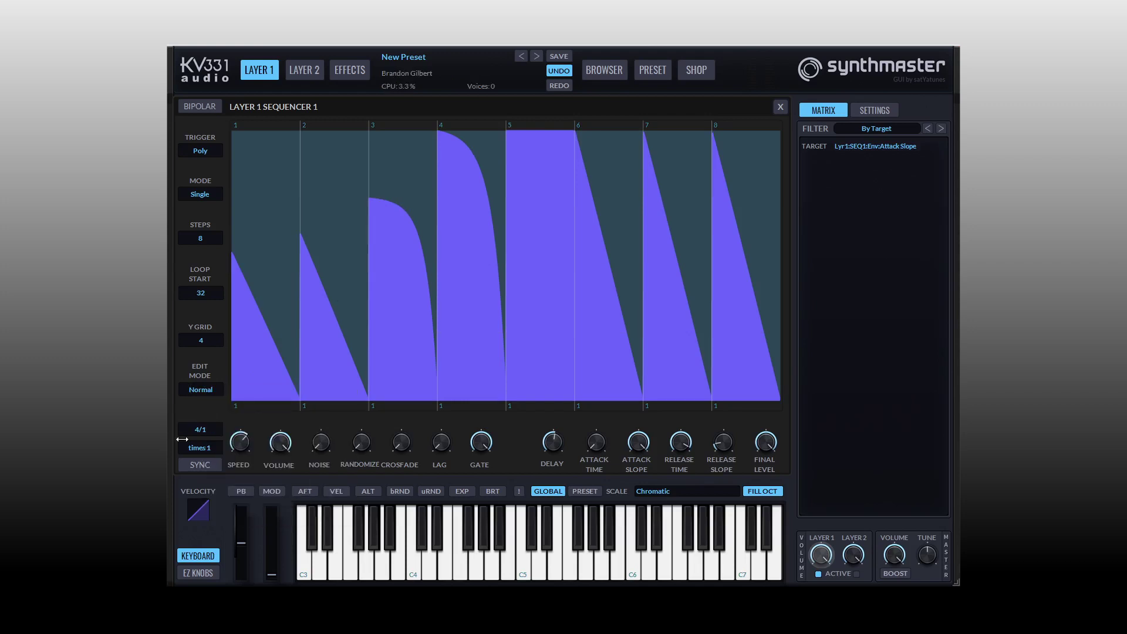
pyautogui.click(199, 465)
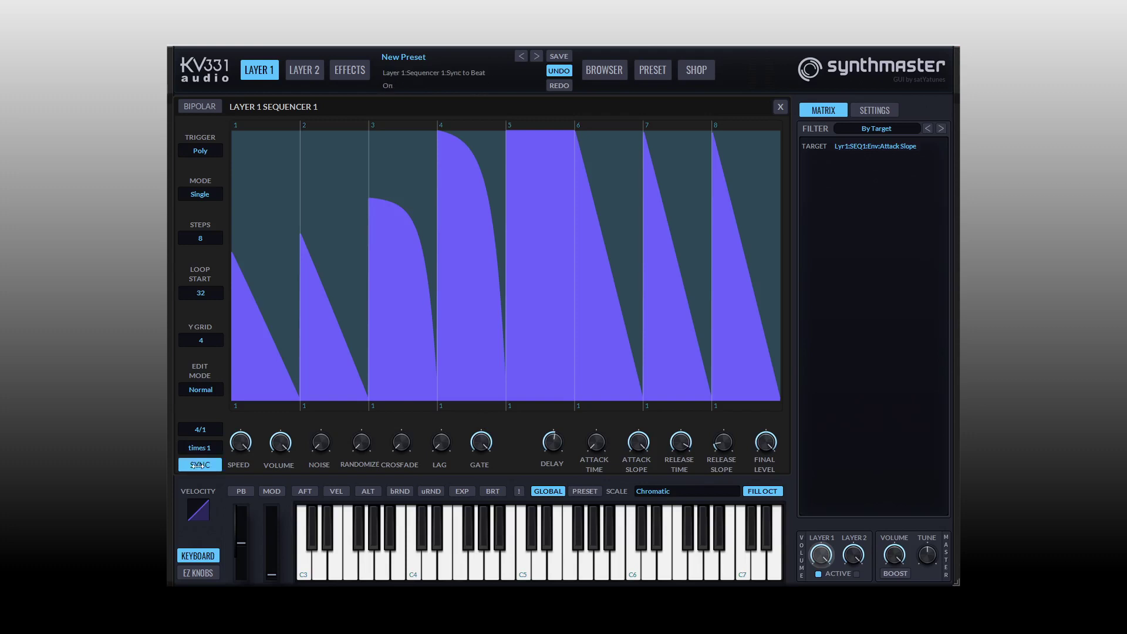
pyautogui.click(200, 429)
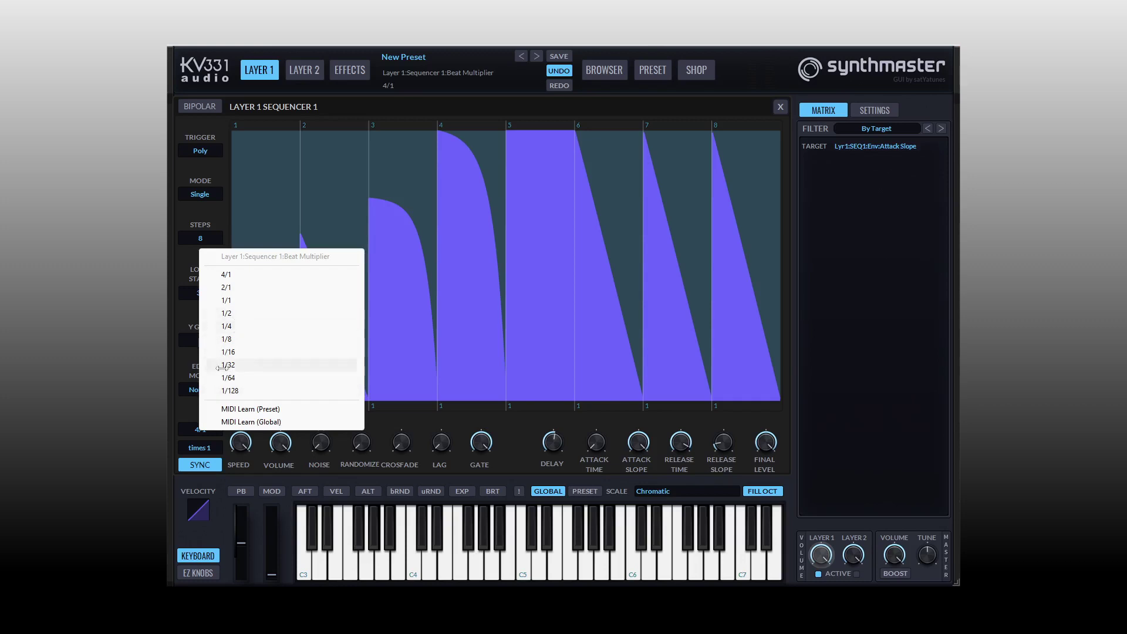
pyautogui.click(186, 411)
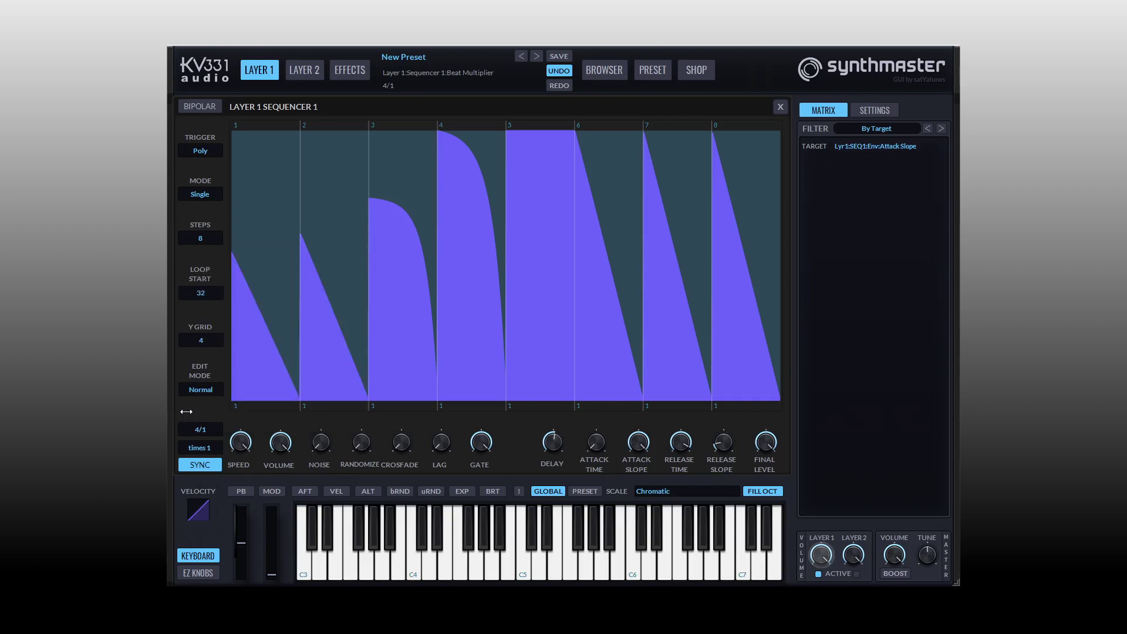
pyautogui.moveTo(215, 231)
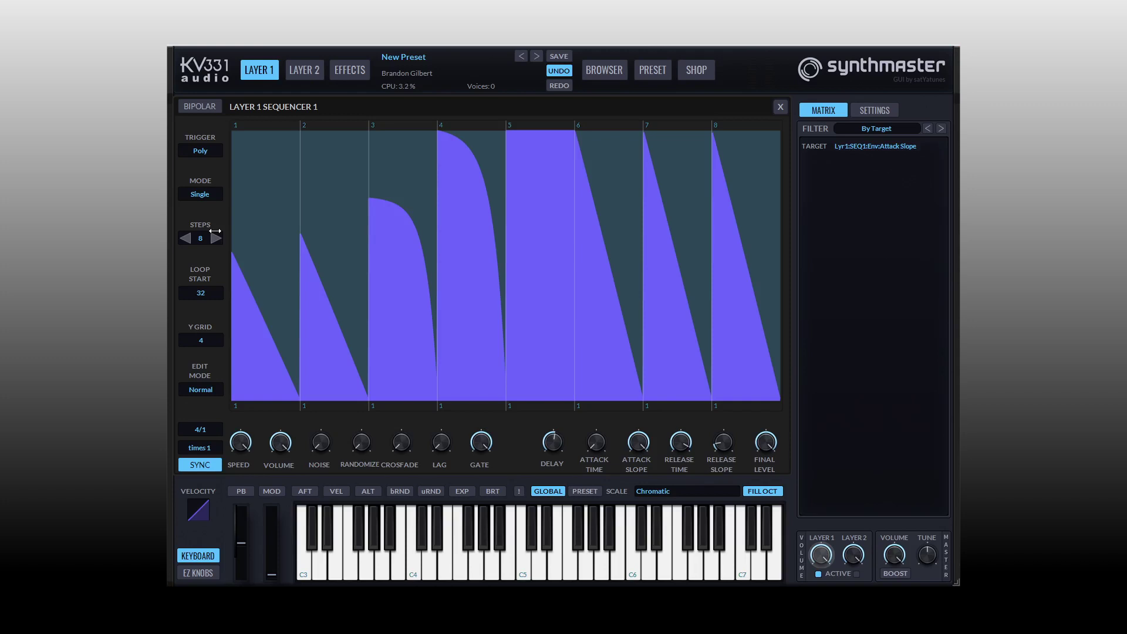
pyautogui.moveTo(251, 240)
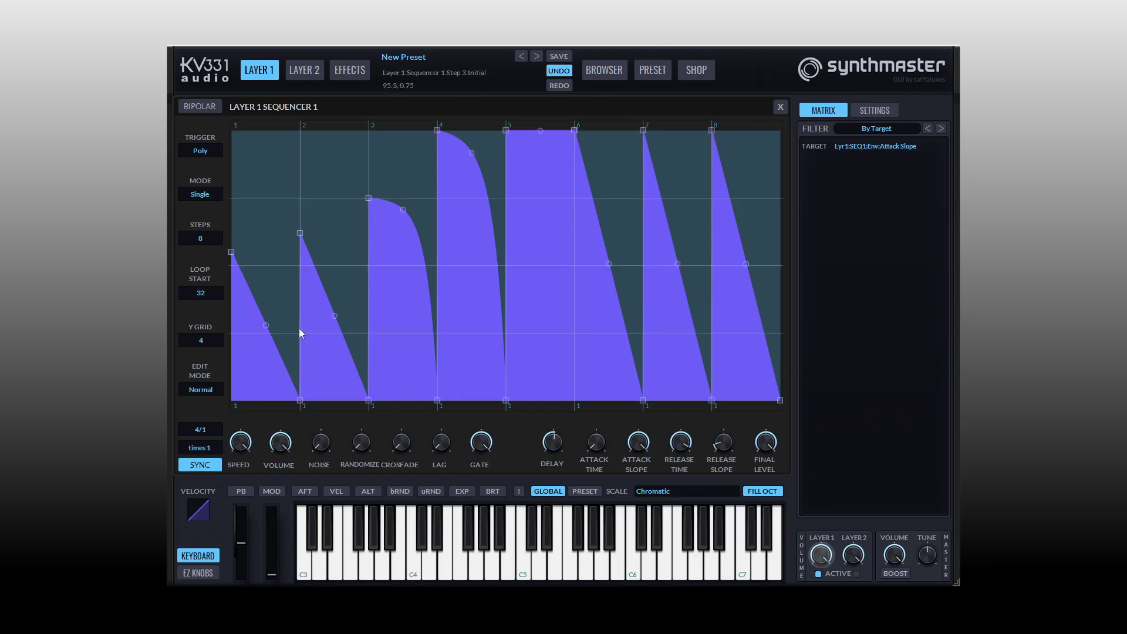
# Close the Sequencer 1 editor and switch the Layer 1 modulators to 2D Envelope 1
pyautogui.click(780, 107)
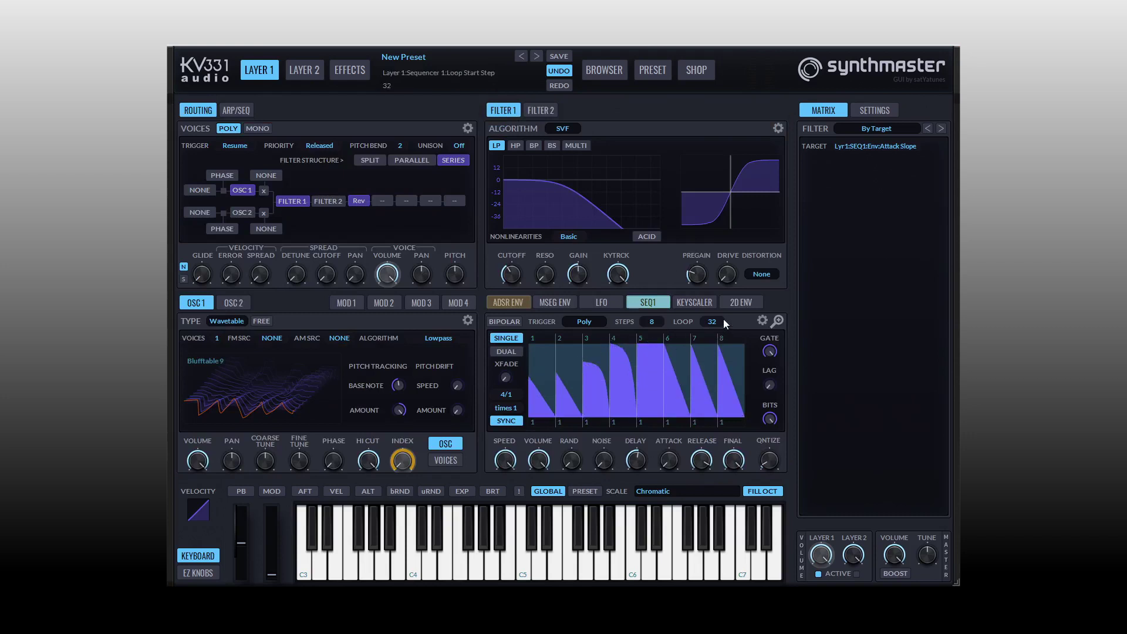
pyautogui.click(692, 304)
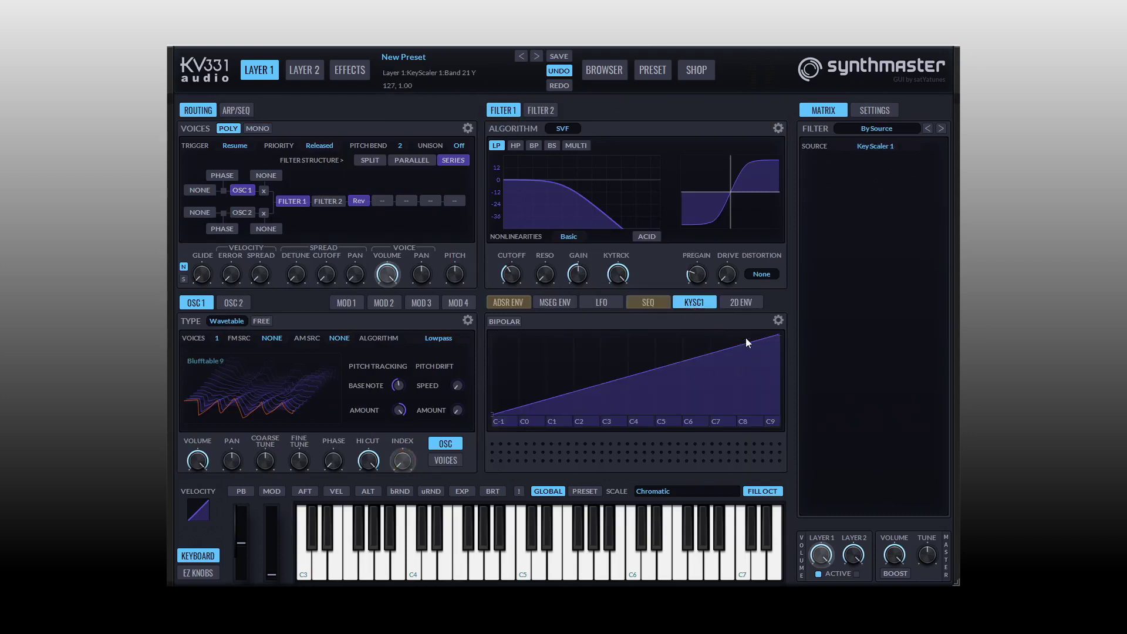
pyautogui.click(740, 303)
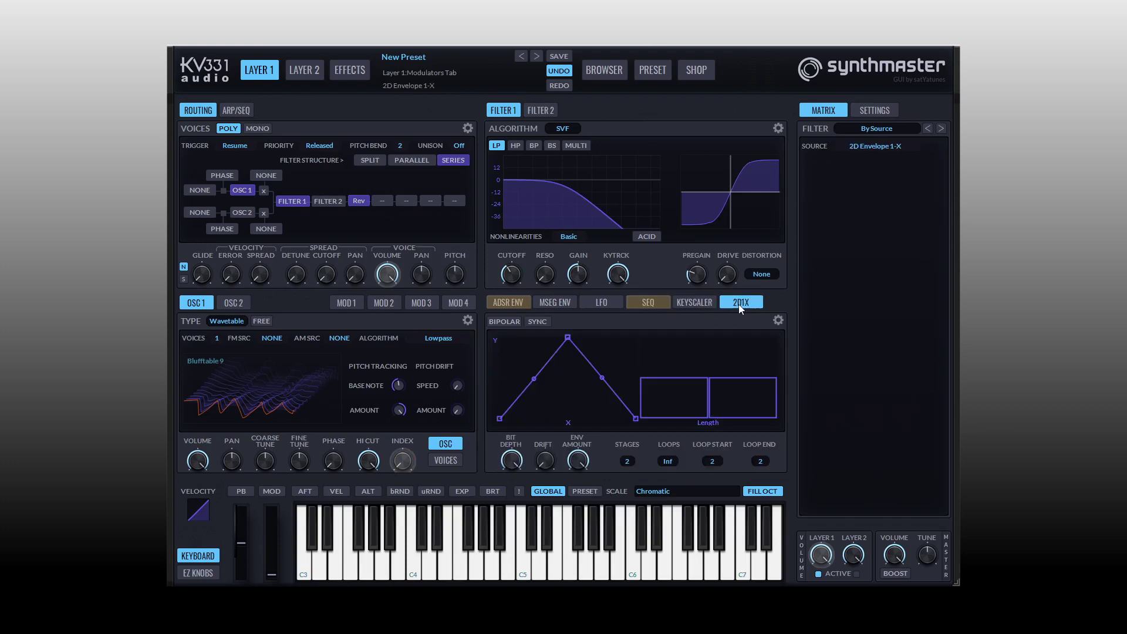
# Clear the Sequencer 1 modulation from Oscillator 1's wave INDEX knob
pyautogui.click(649, 302)
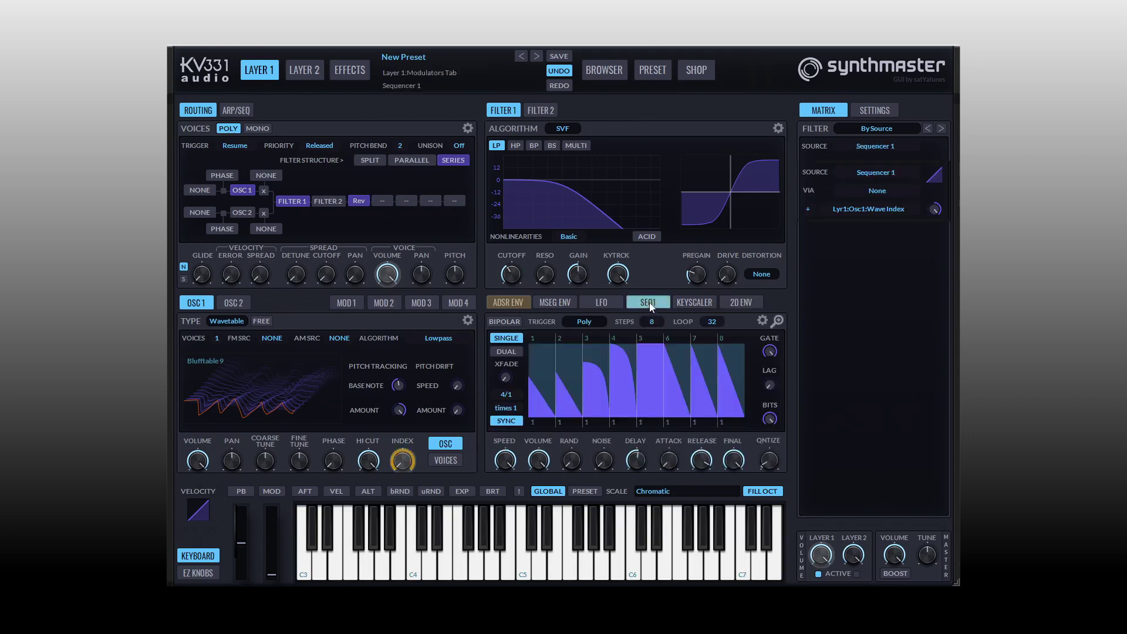
pyautogui.rightClick(405, 463)
pyautogui.moveTo(453, 526)
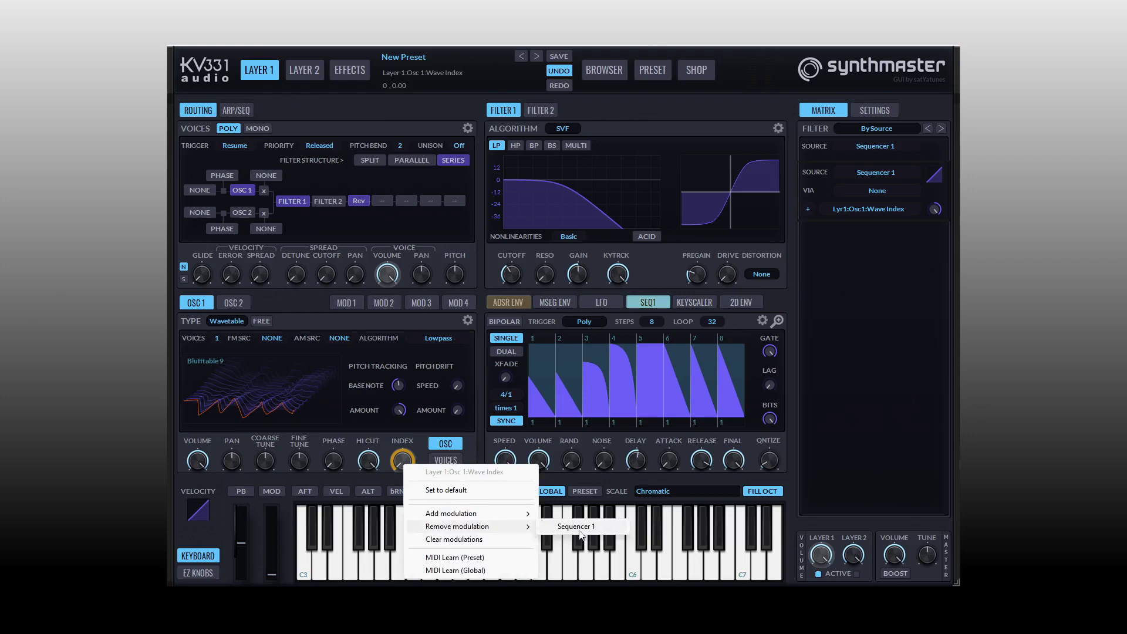
pyautogui.click(470, 540)
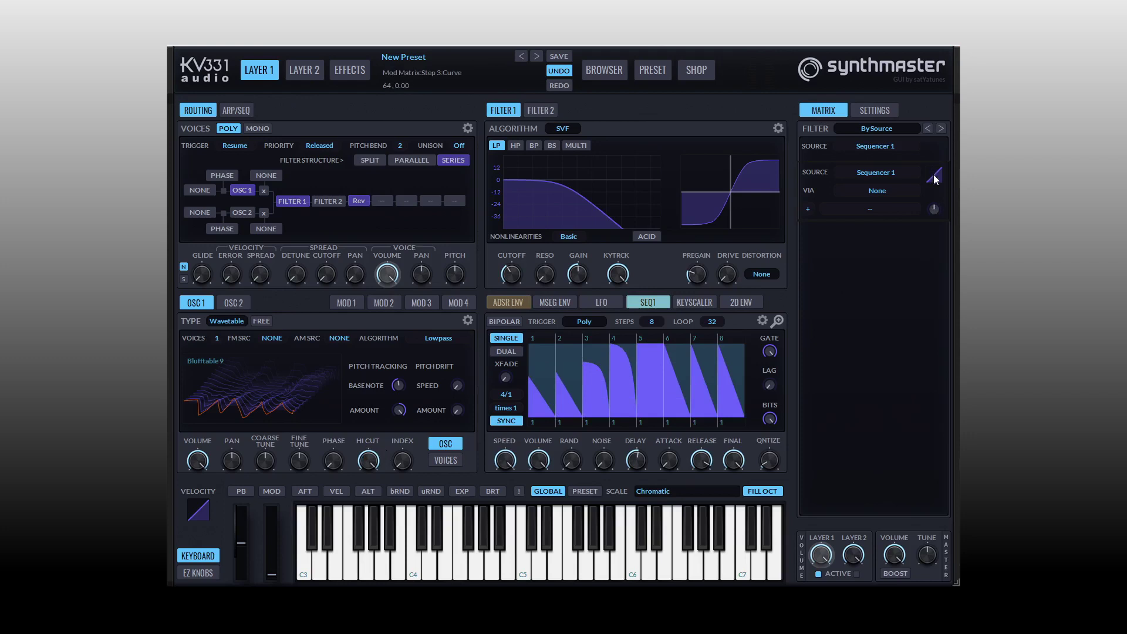
pyautogui.moveTo(935, 179); pyautogui.dragTo(937, 184)
pyautogui.moveTo(934, 176)
pyautogui.mouseDown()
pyautogui.moveTo(946, 167)
pyautogui.moveTo(927, 185)
pyautogui.mouseUp()
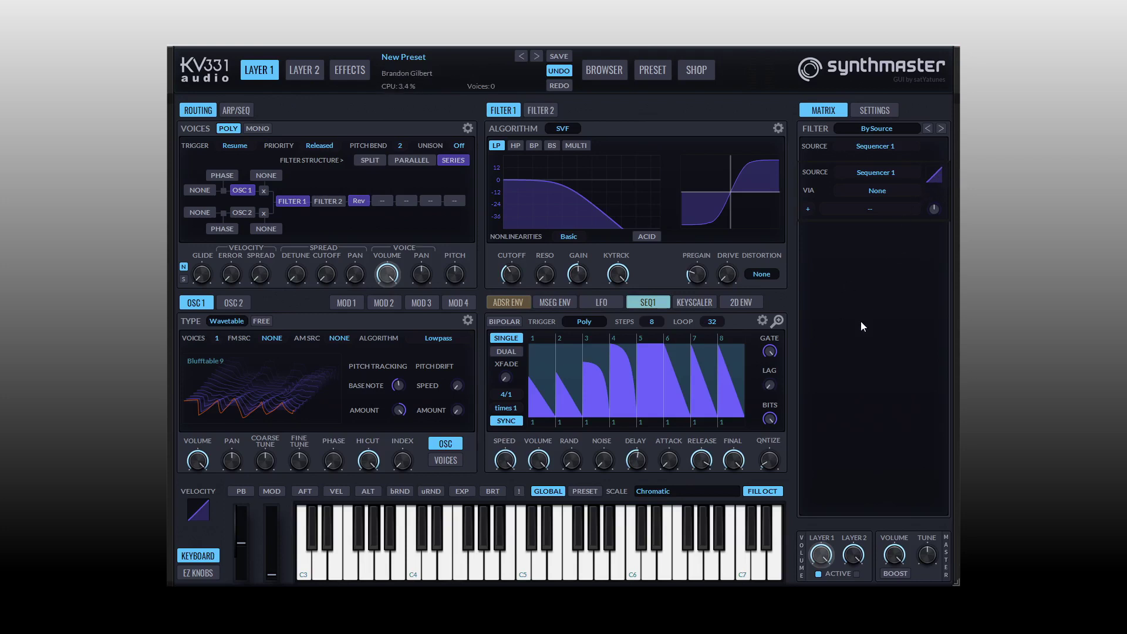